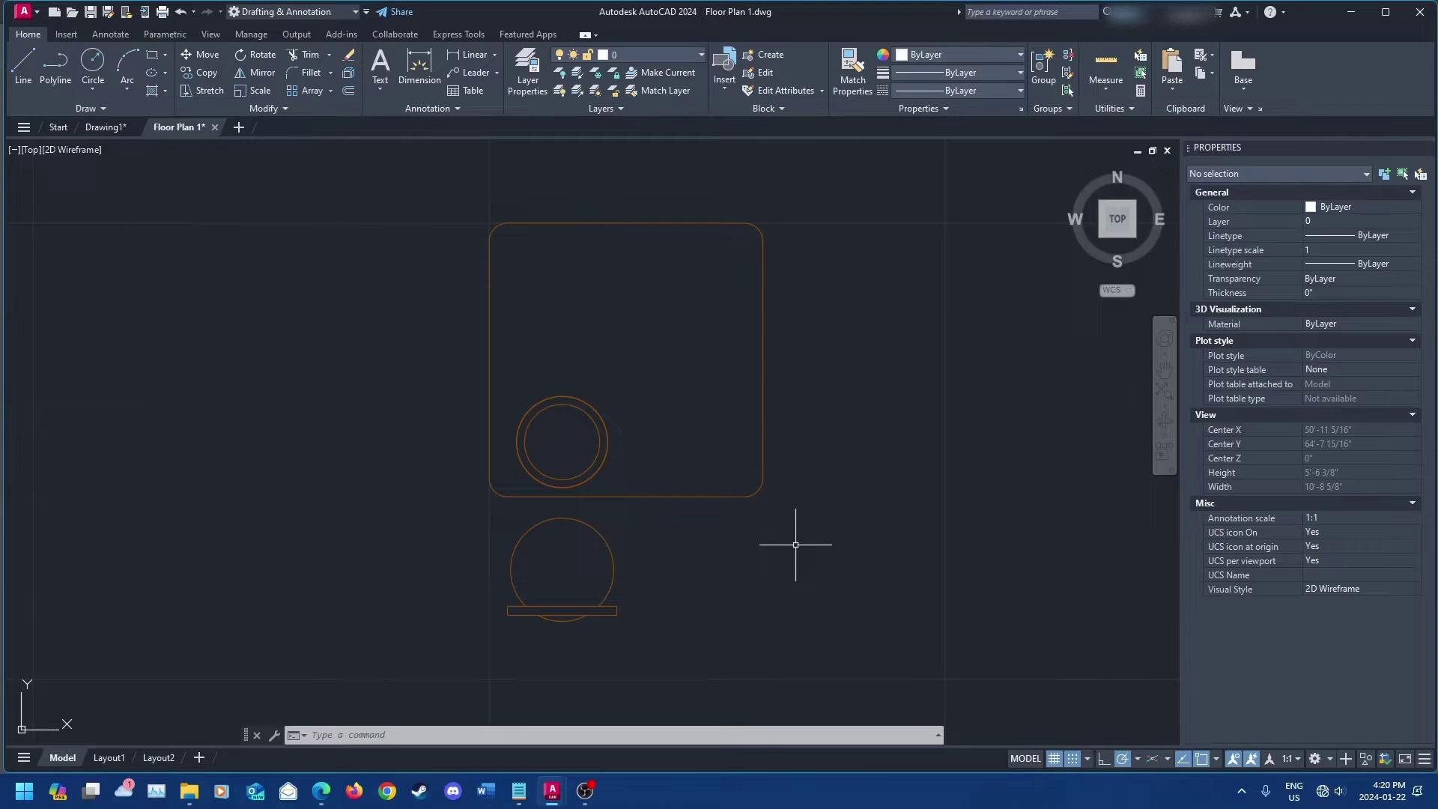
pyautogui.click(804, 655)
pyautogui.click(333, 196)
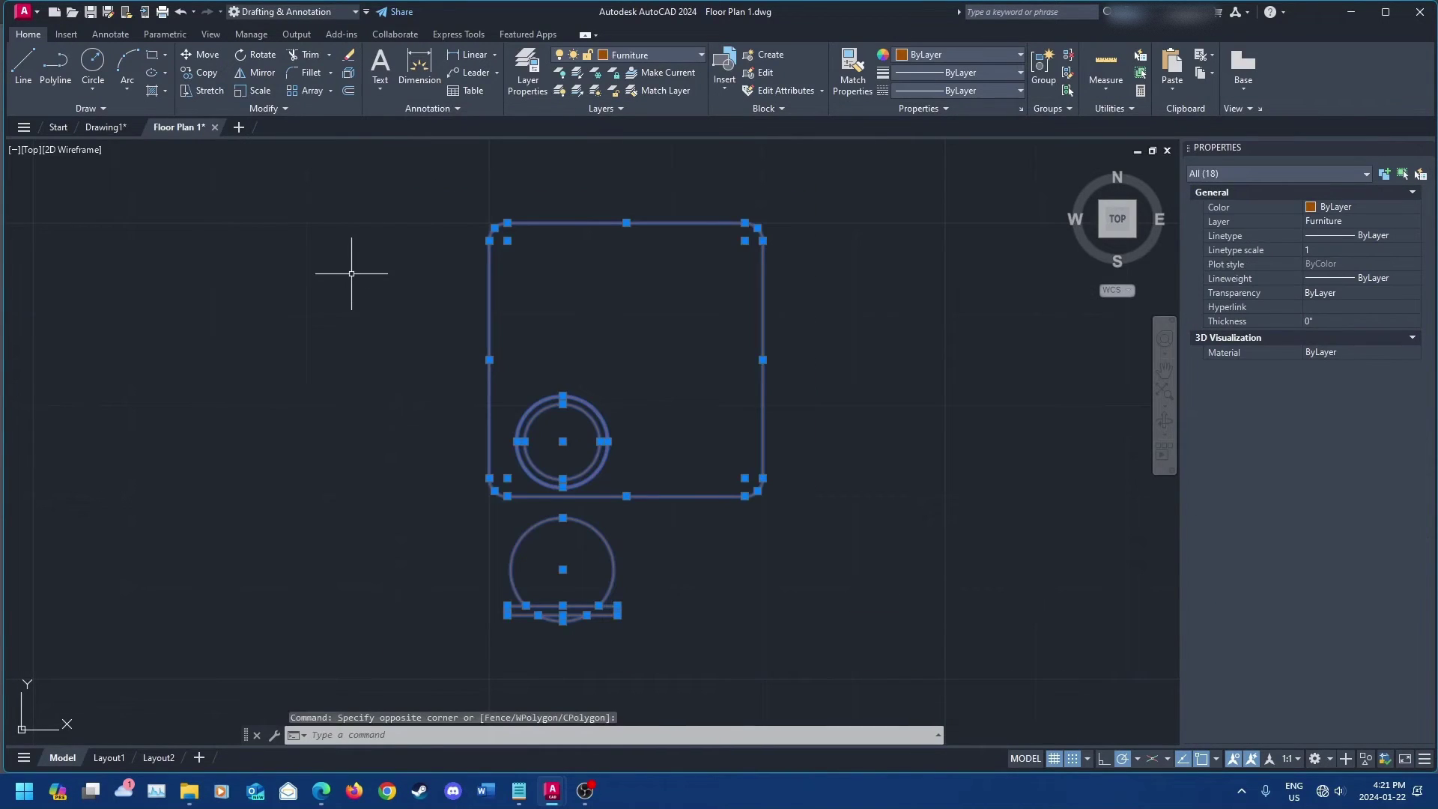
pyautogui.write('bedit')
pyautogui.press('Return')
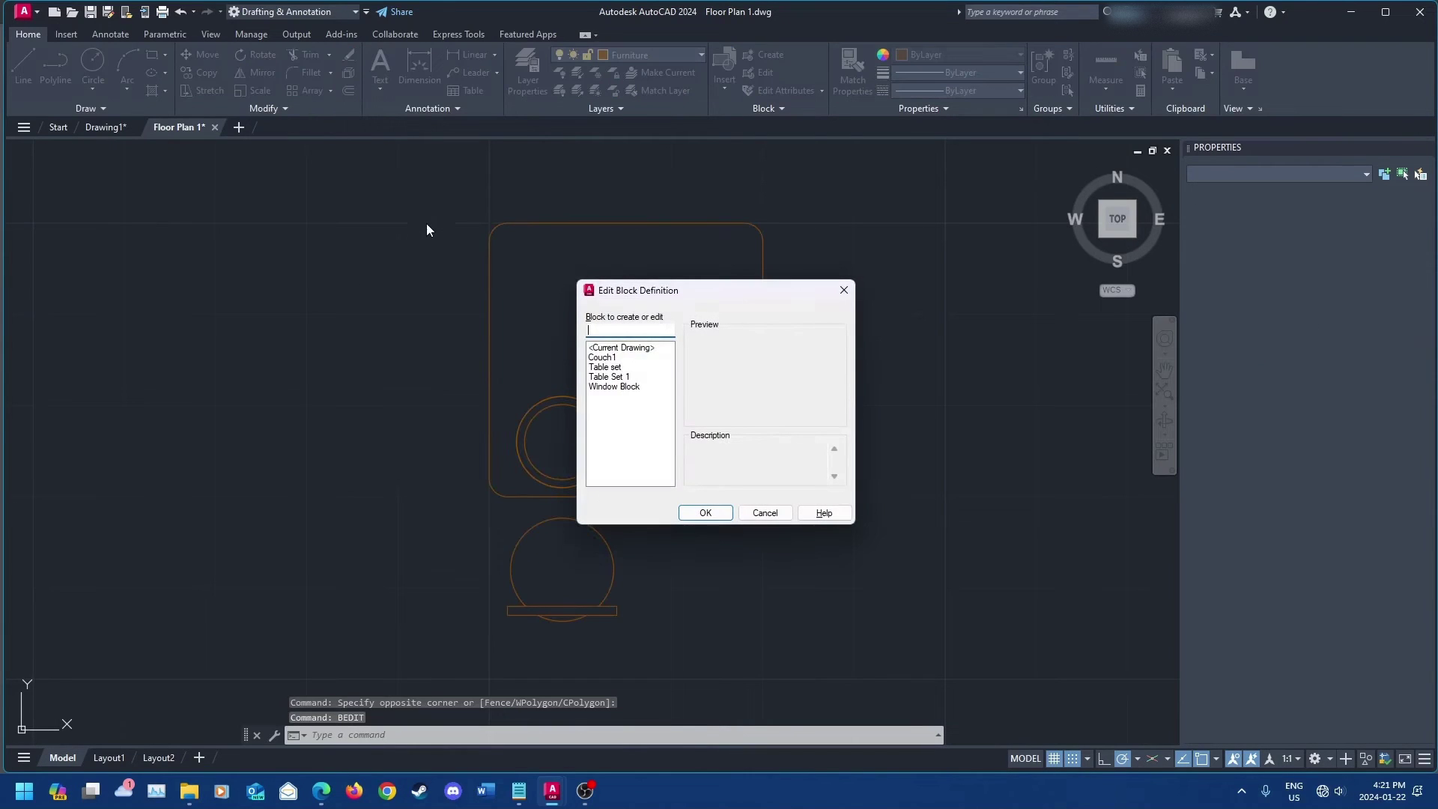
pyautogui.click(637, 376)
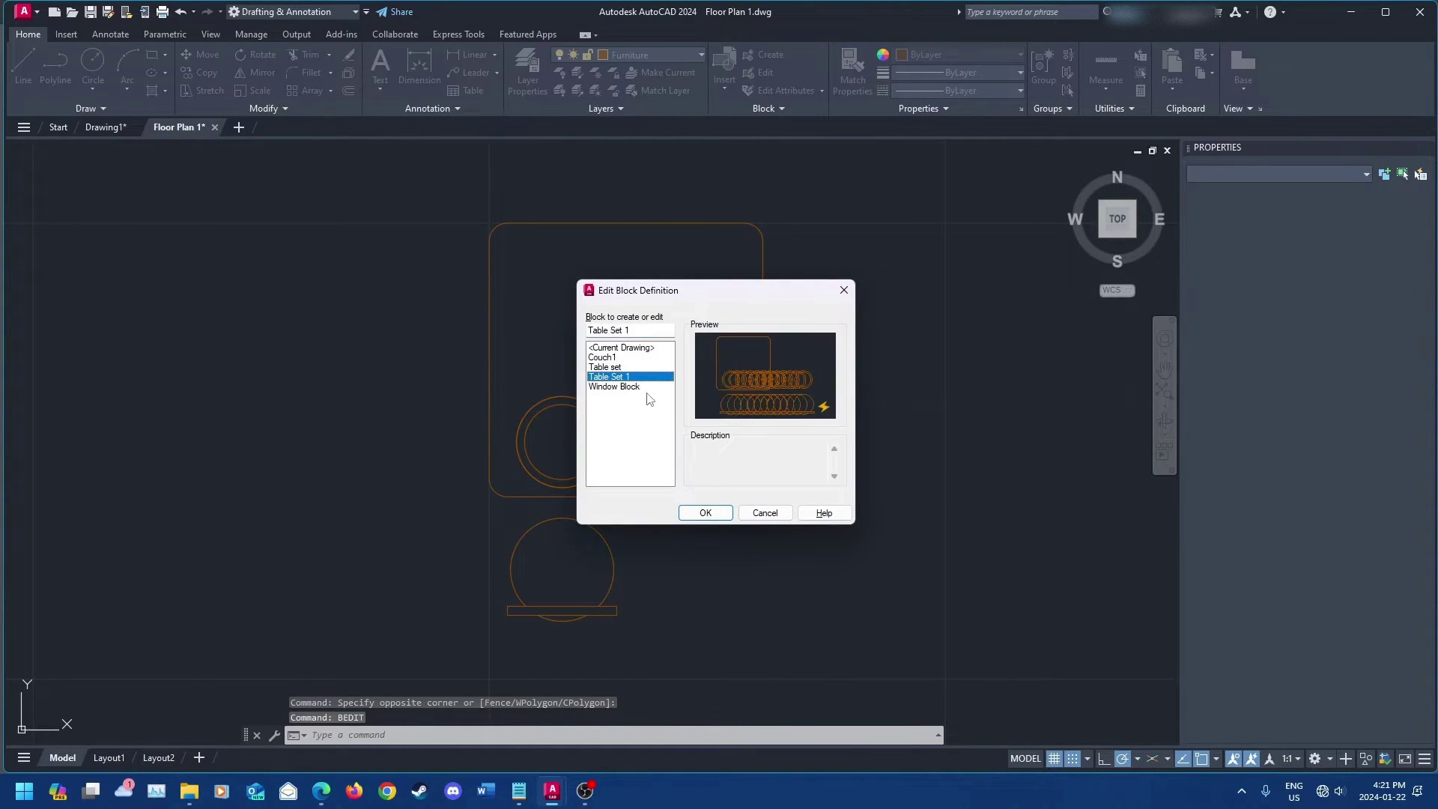
pyautogui.click(636, 357)
pyautogui.click(841, 292)
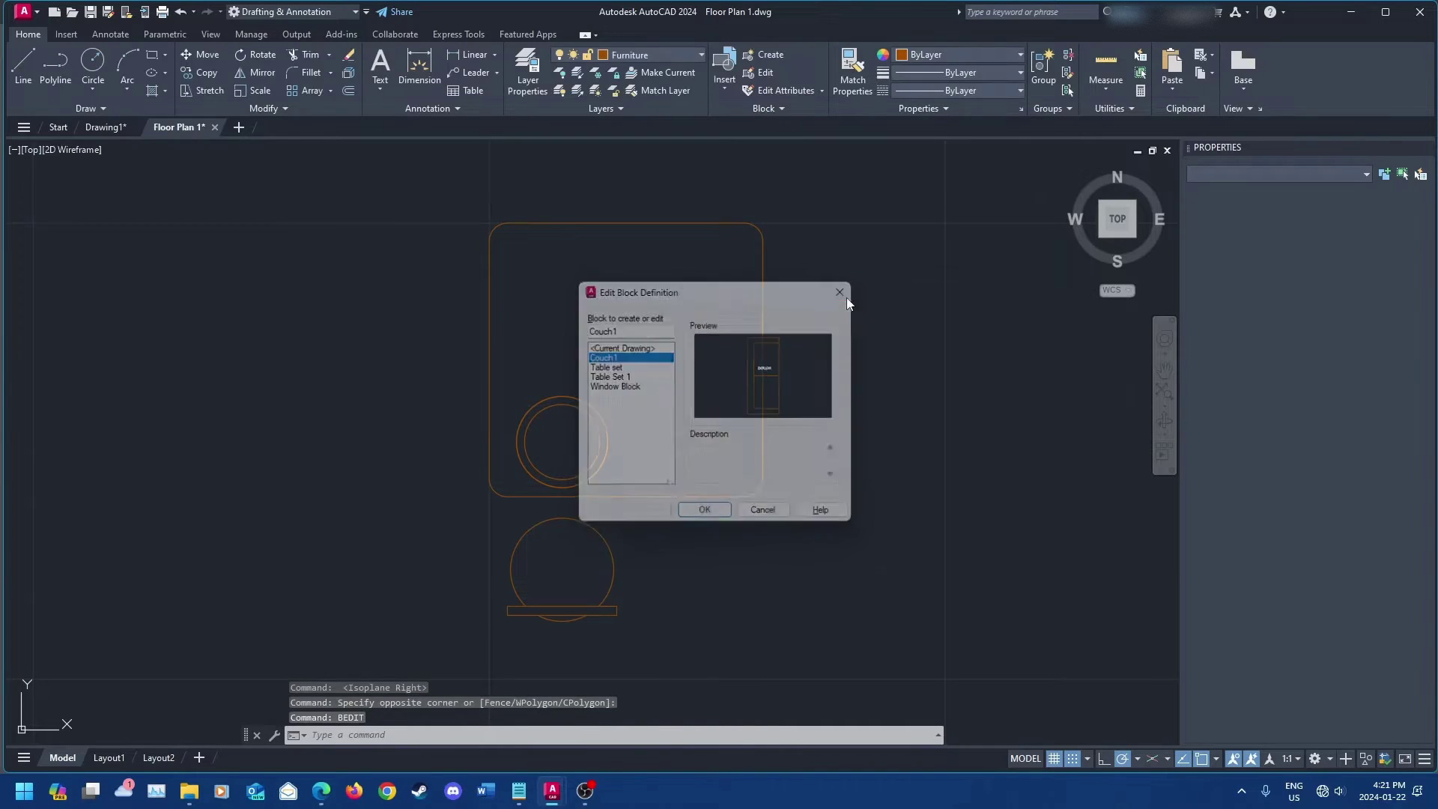
pyautogui.click(794, 588)
pyautogui.click(832, 634)
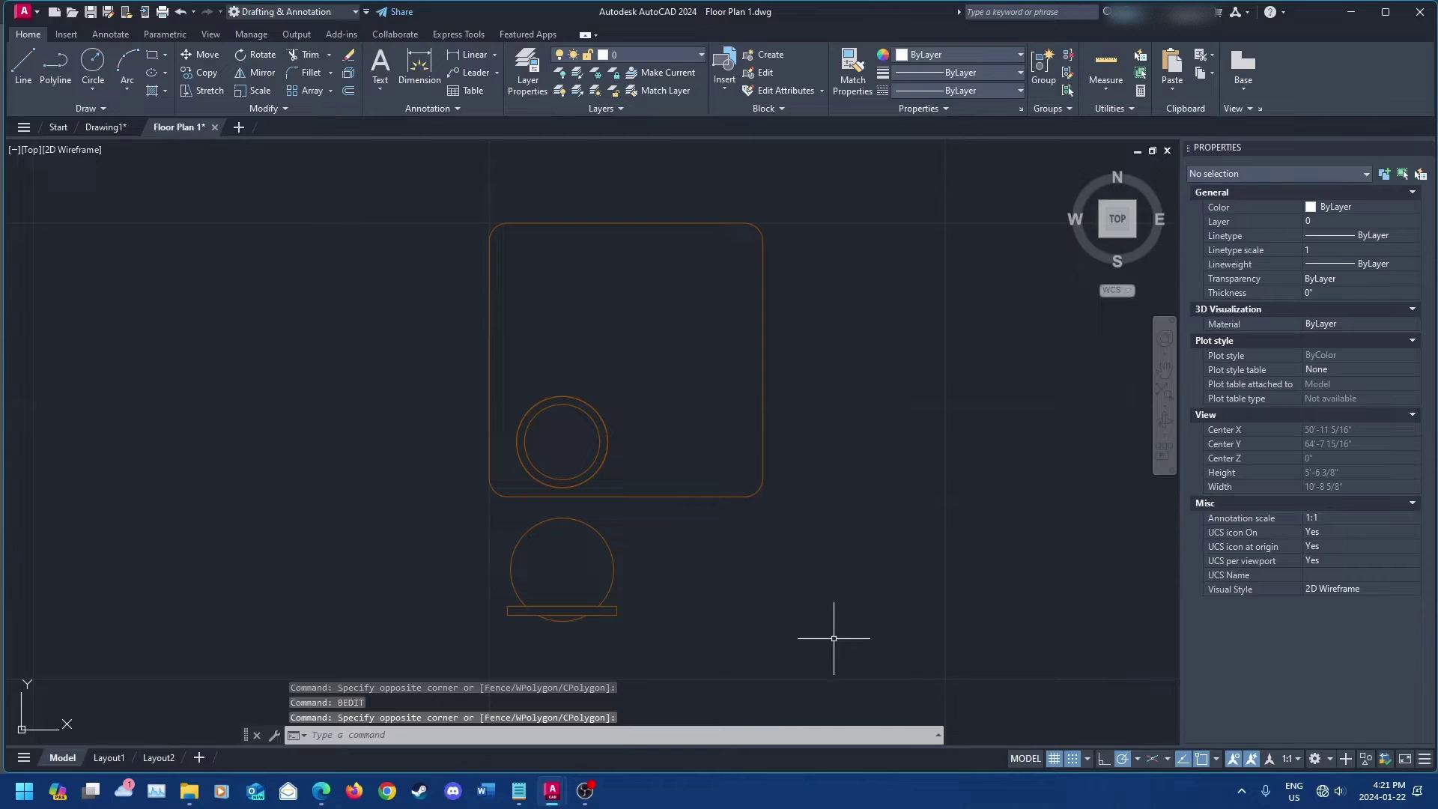
# Step: Define the table, plate and chair as a block named Table set 2, based at the table's lower-left corner, and open it for block editing
pyautogui.click(833, 646)
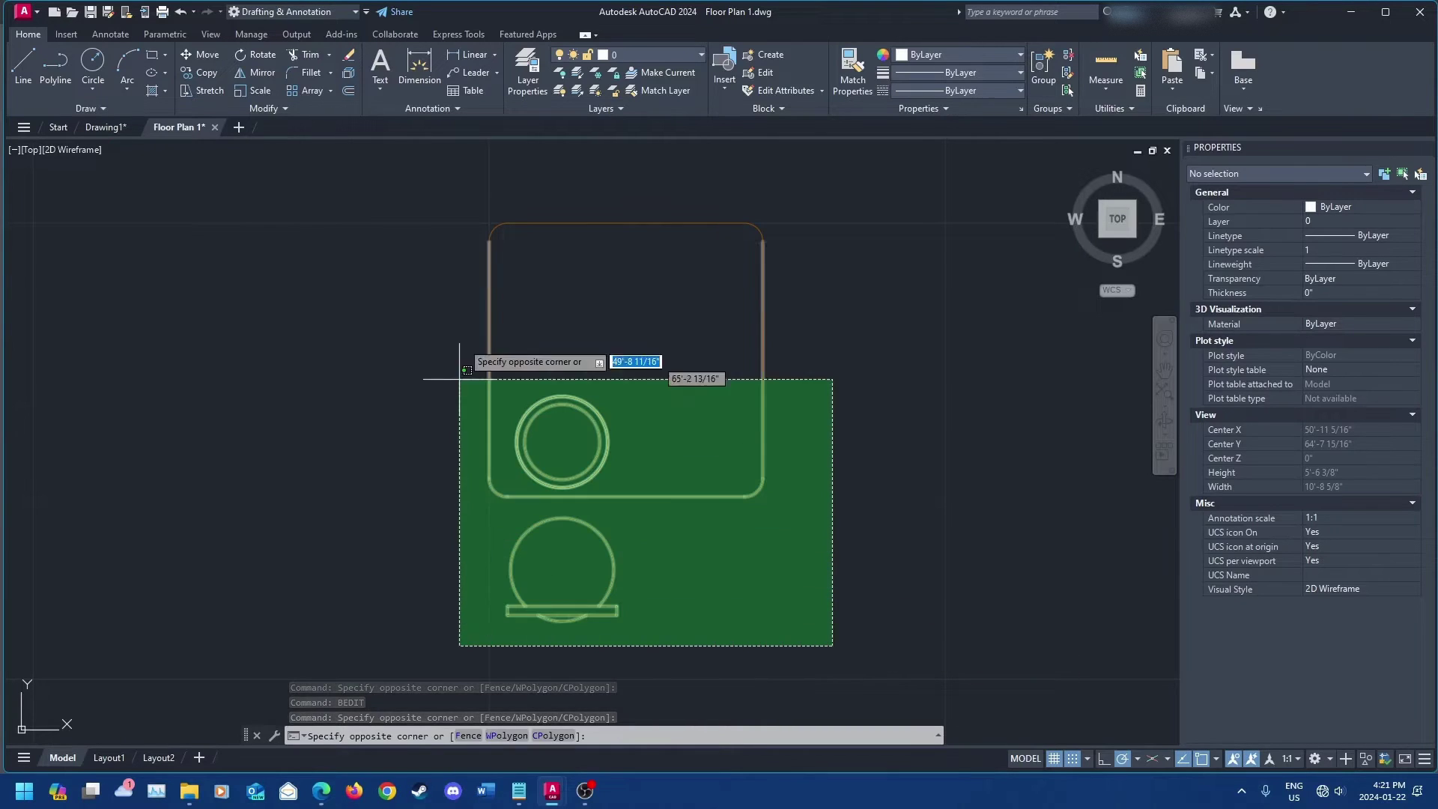
pyautogui.click(417, 198)
pyautogui.write('b')
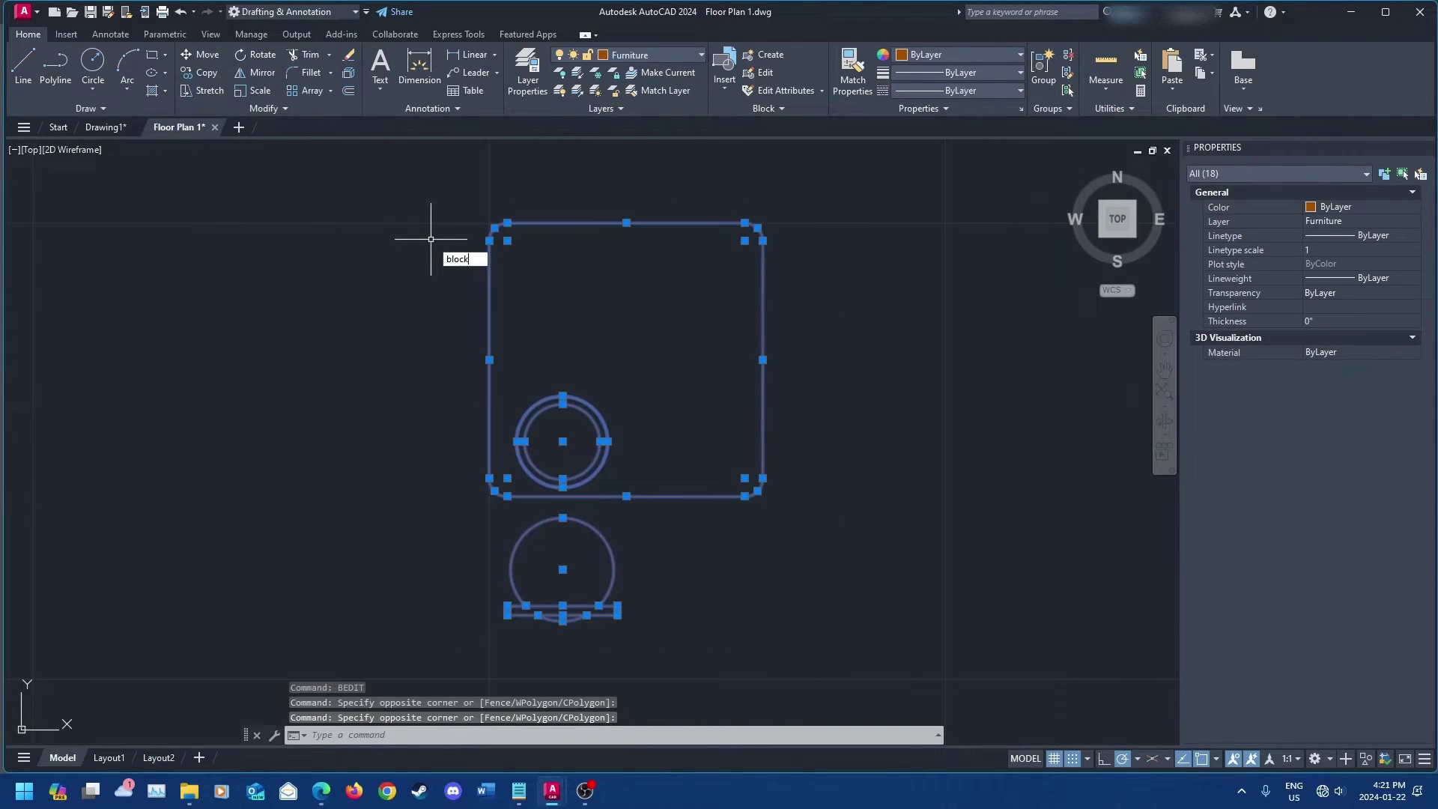
pyautogui.write('lock')
pyautogui.press('Return')
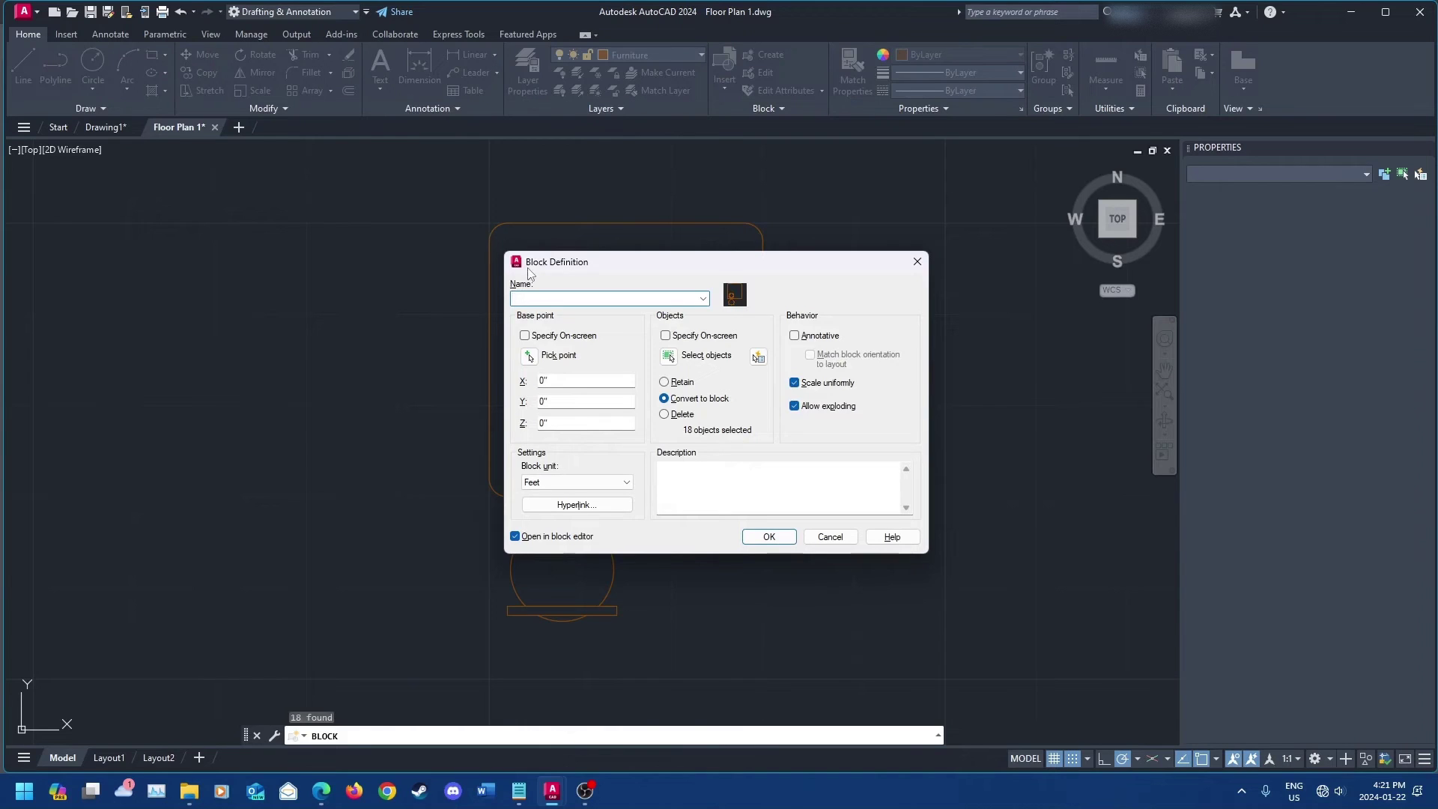
pyautogui.write('Table set')
pyautogui.press('BackSpace')
pyautogui.write('set 2')
pyautogui.click(530, 355)
pyautogui.click(494, 491)
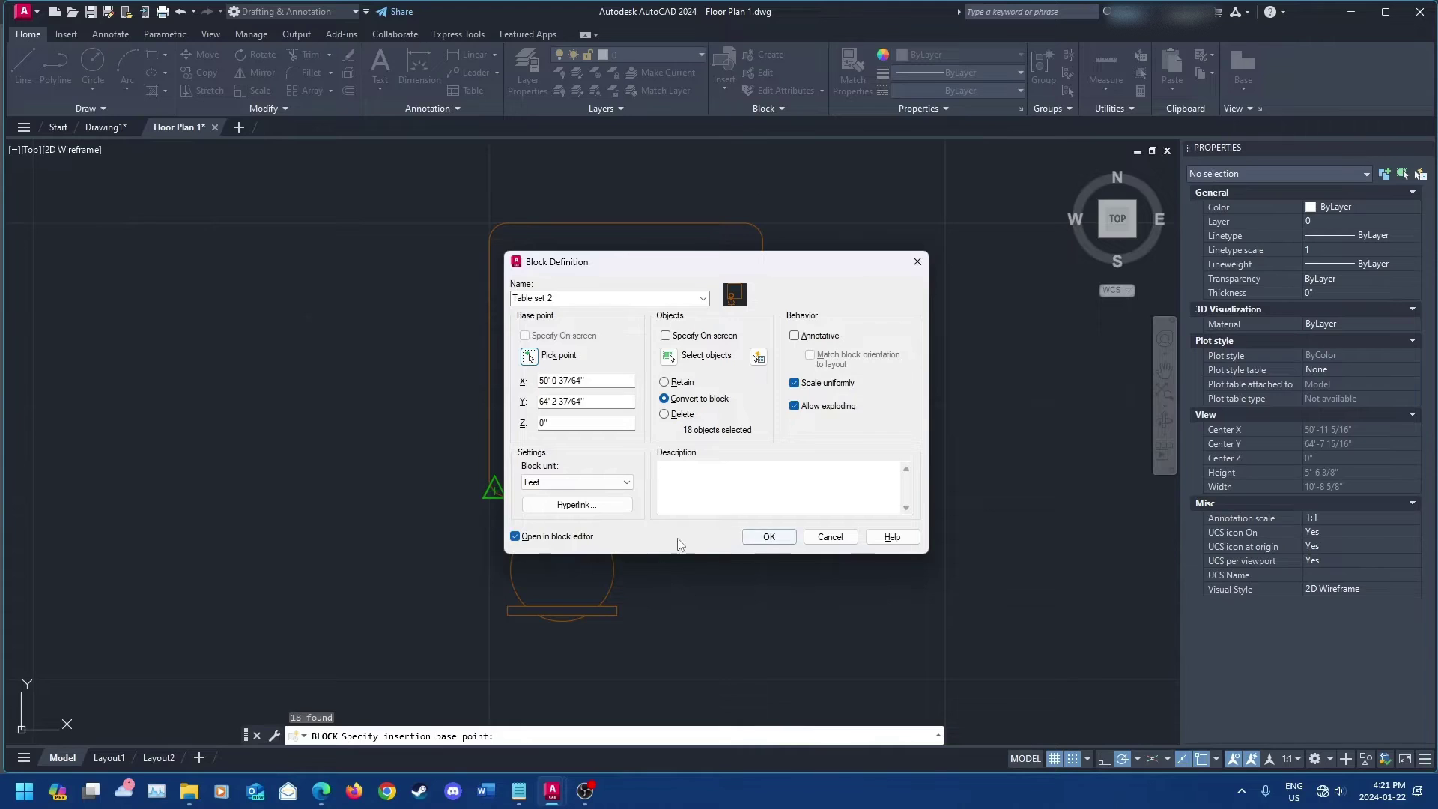
pyautogui.click(769, 537)
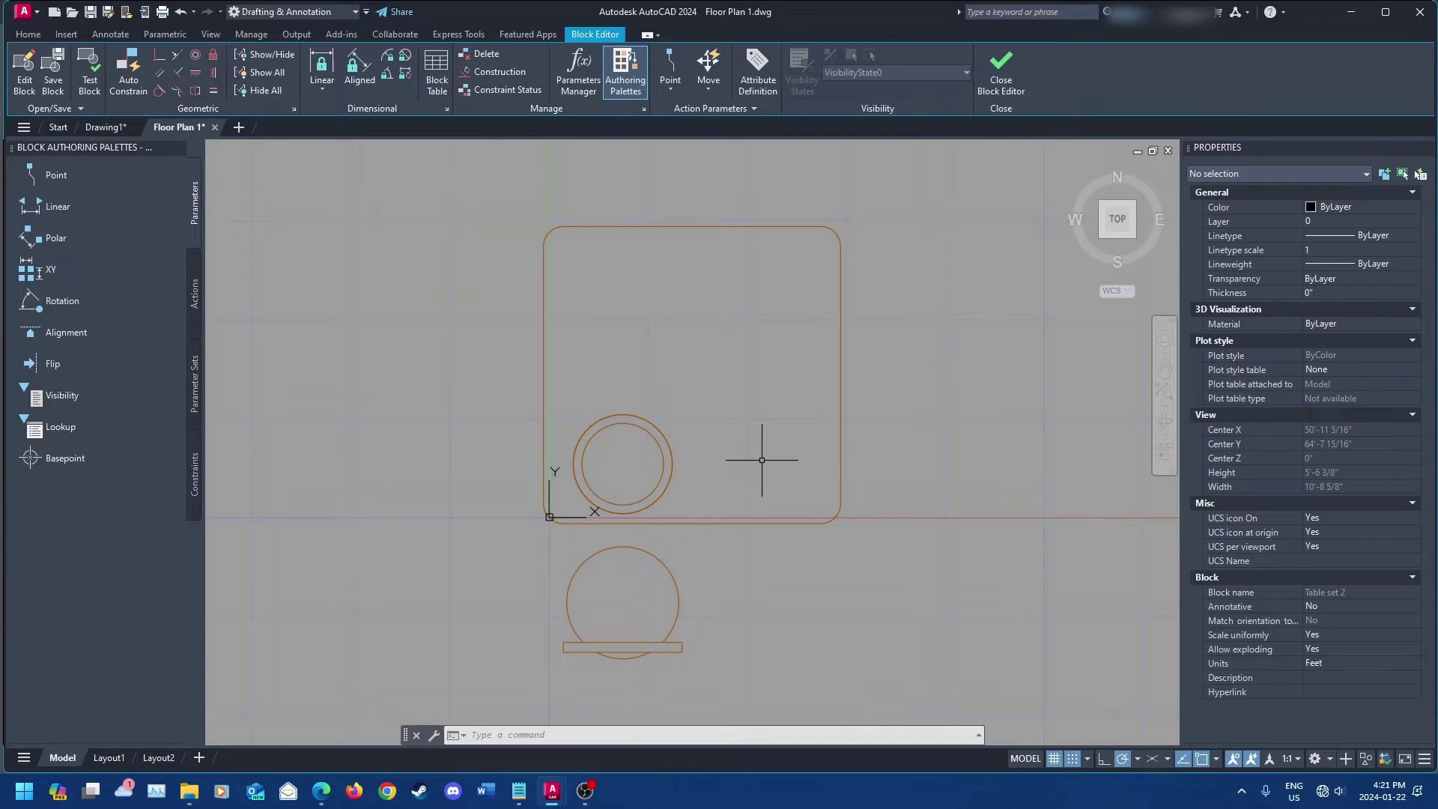
# Step: Add a linear parameter about 2'-5" long from the table's upper-left to upper-right corner, with its label above the edge
pyautogui.moveTo(876, 413); pyautogui.dragTo(809, 437, button='middle')
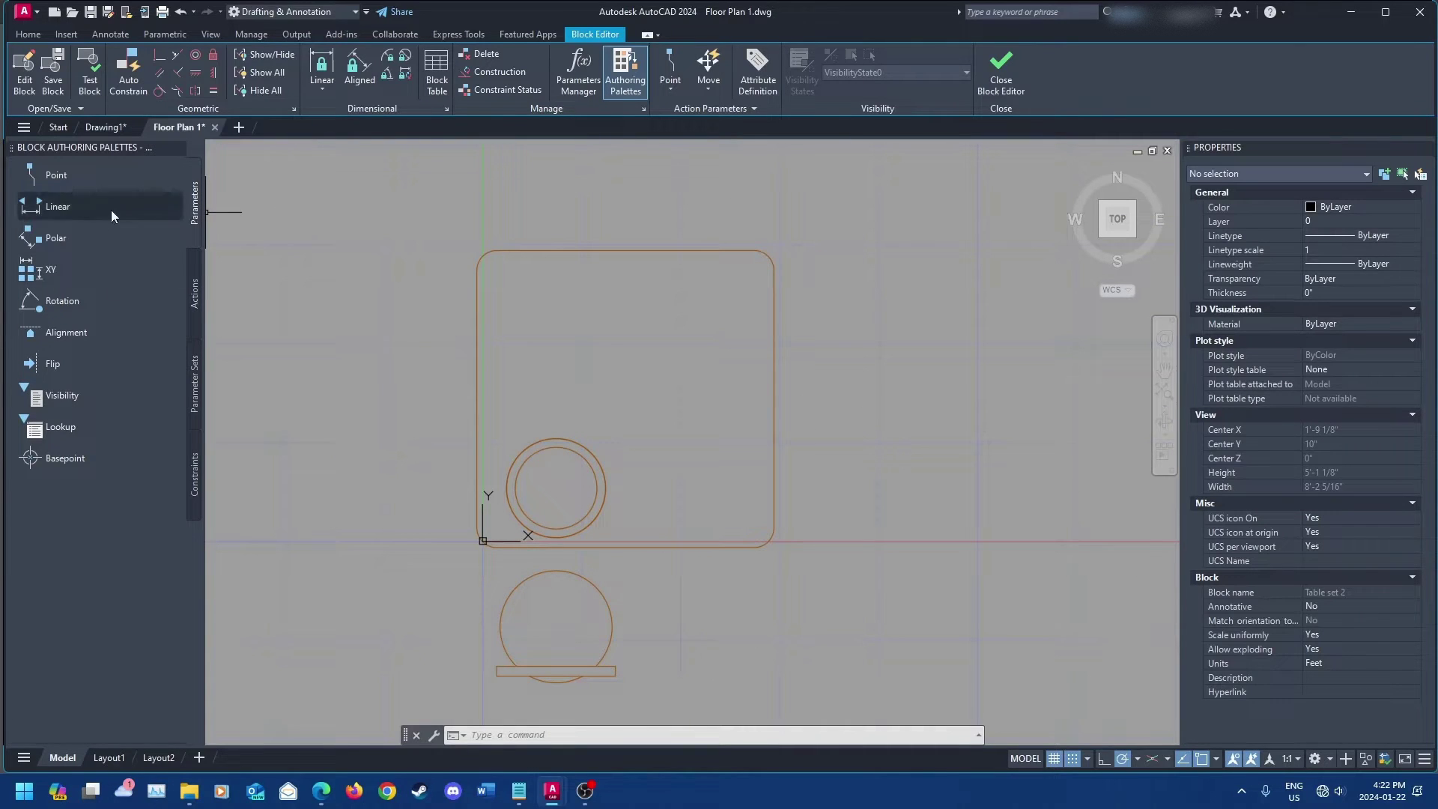
pyautogui.click(123, 206)
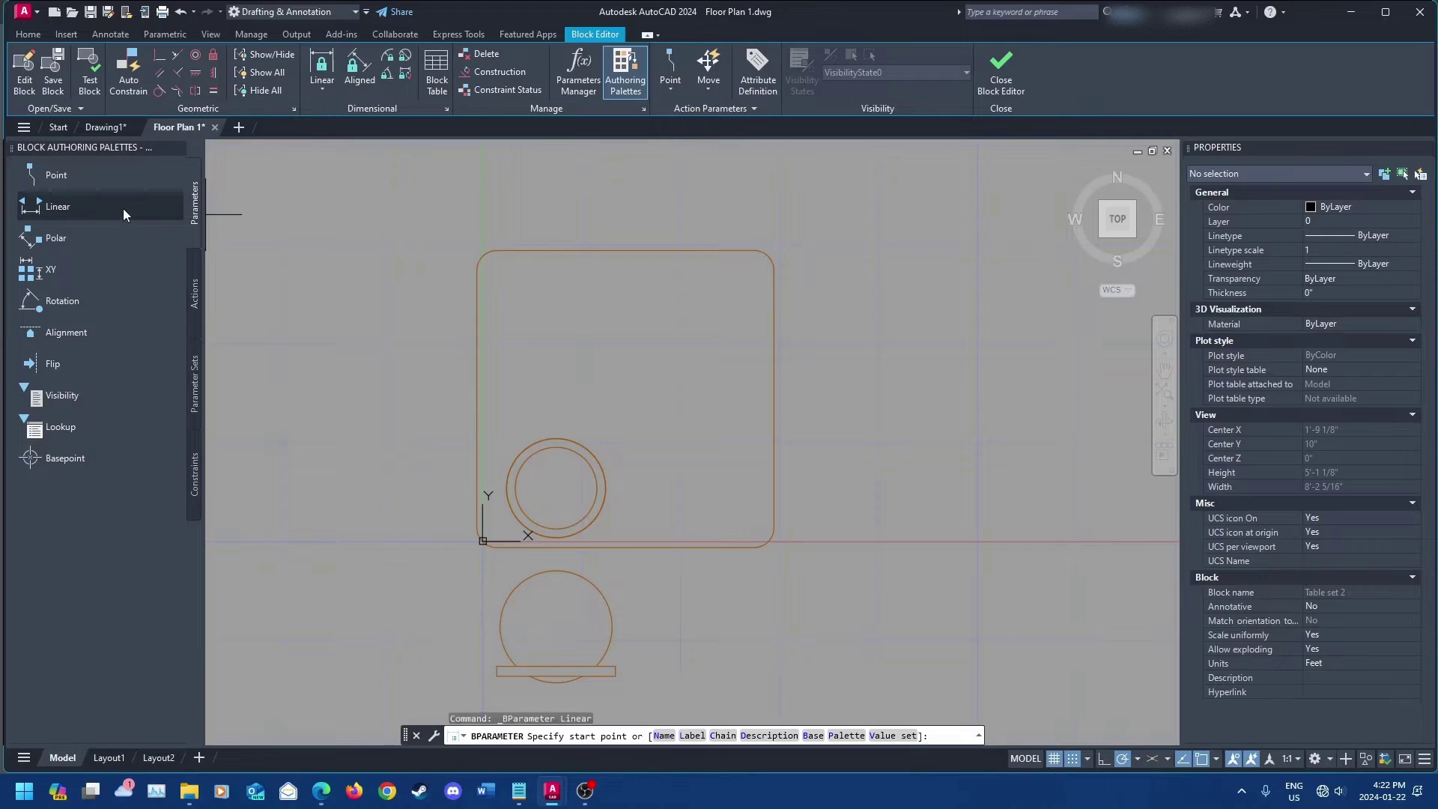
pyautogui.scroll(5, 475, 255)
pyautogui.moveTo(475, 254); pyautogui.dragTo(483, 304, button='middle')
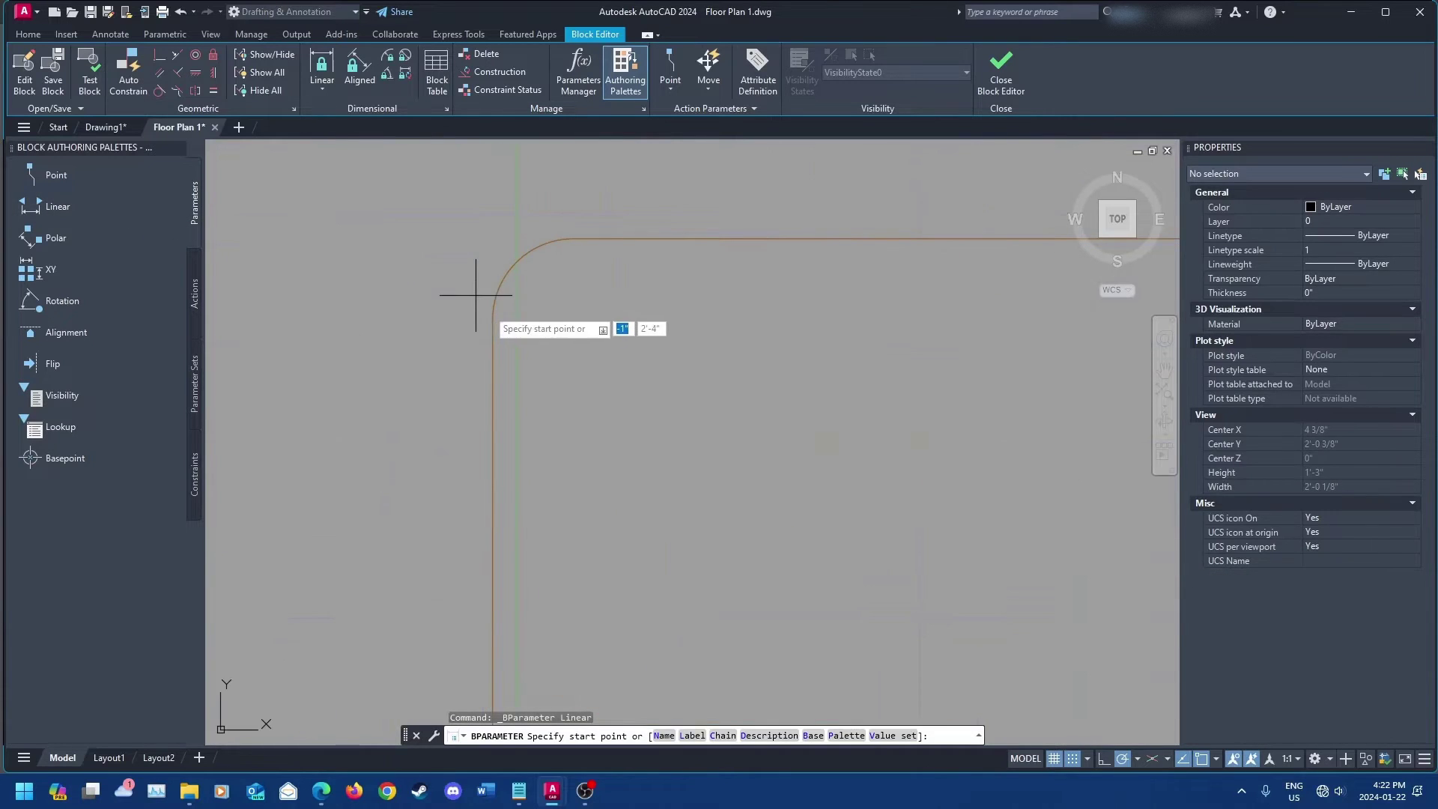
pyautogui.scroll(2, 401, 315)
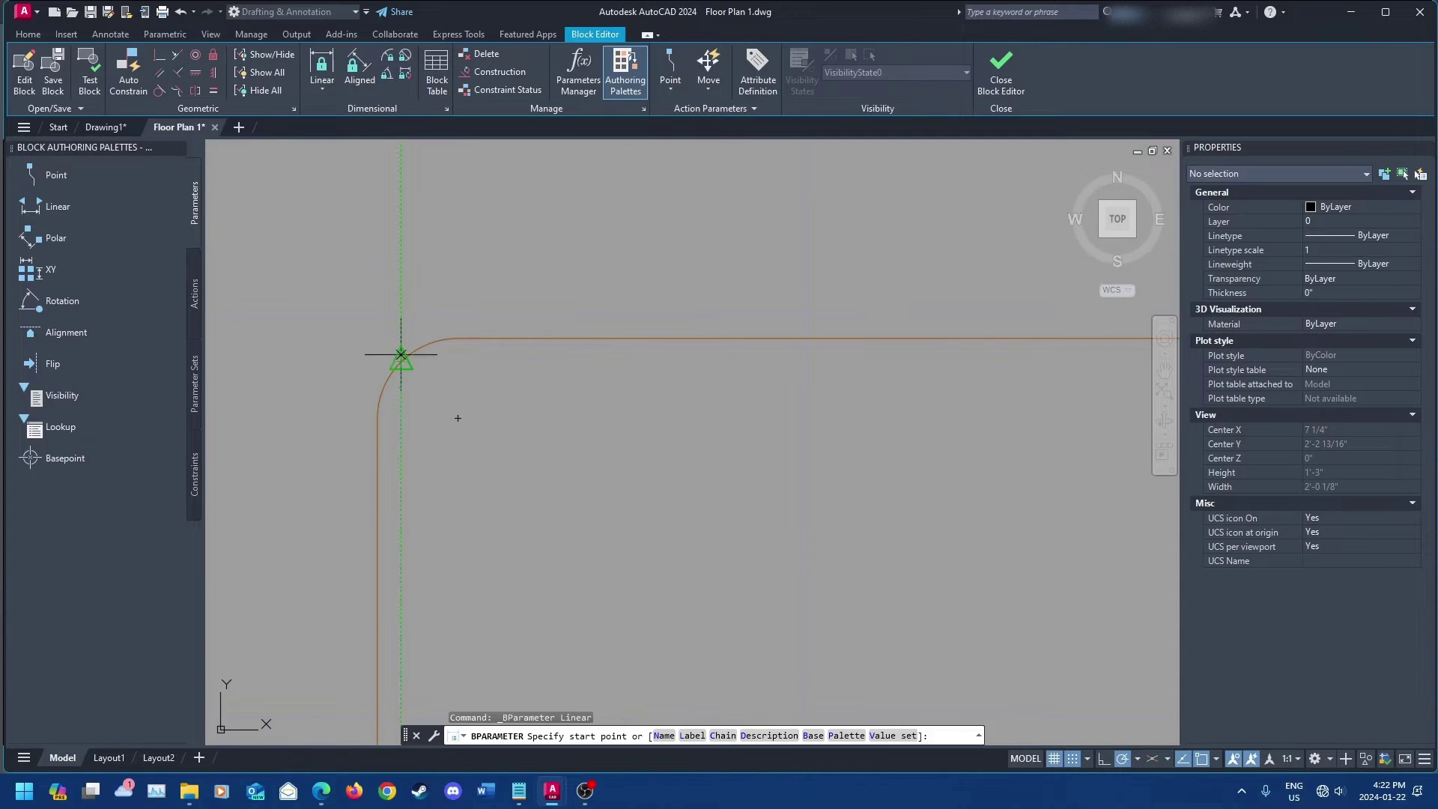
pyautogui.click(401, 330)
pyautogui.scroll(-6, 398, 333)
pyautogui.click(800, 325)
pyautogui.scroll(3, 802, 322)
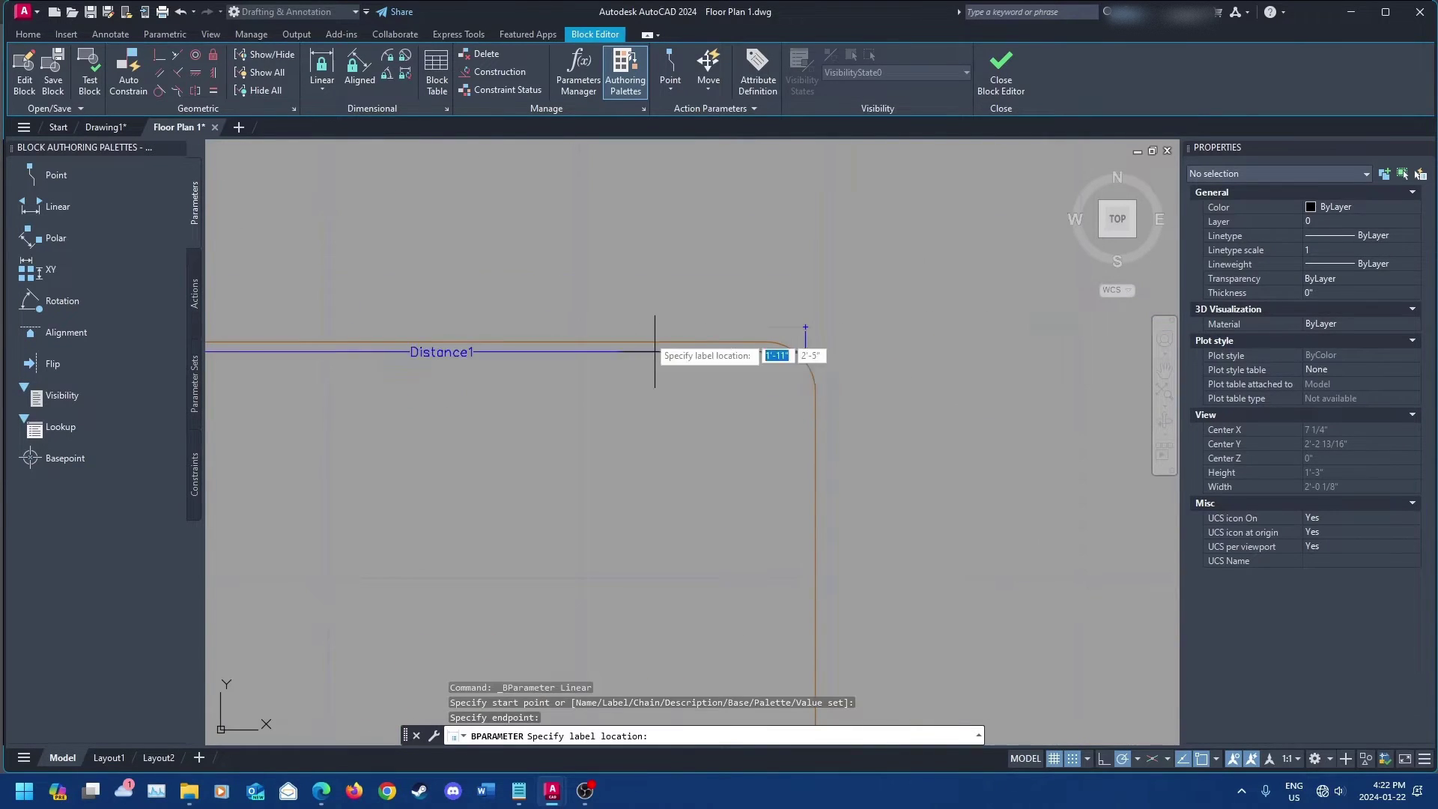
pyautogui.click(652, 283)
# Step: Set the Distance1 parameter's distance type to Increment, with a 6" increment, 8" minimum and 20' maximum
pyautogui.scroll(-2, 637, 300)
pyautogui.moveTo(603, 334); pyautogui.dragTo(704, 420, button='middle')
pyautogui.moveTo(668, 475); pyautogui.dragTo(651, 376, button='middle')
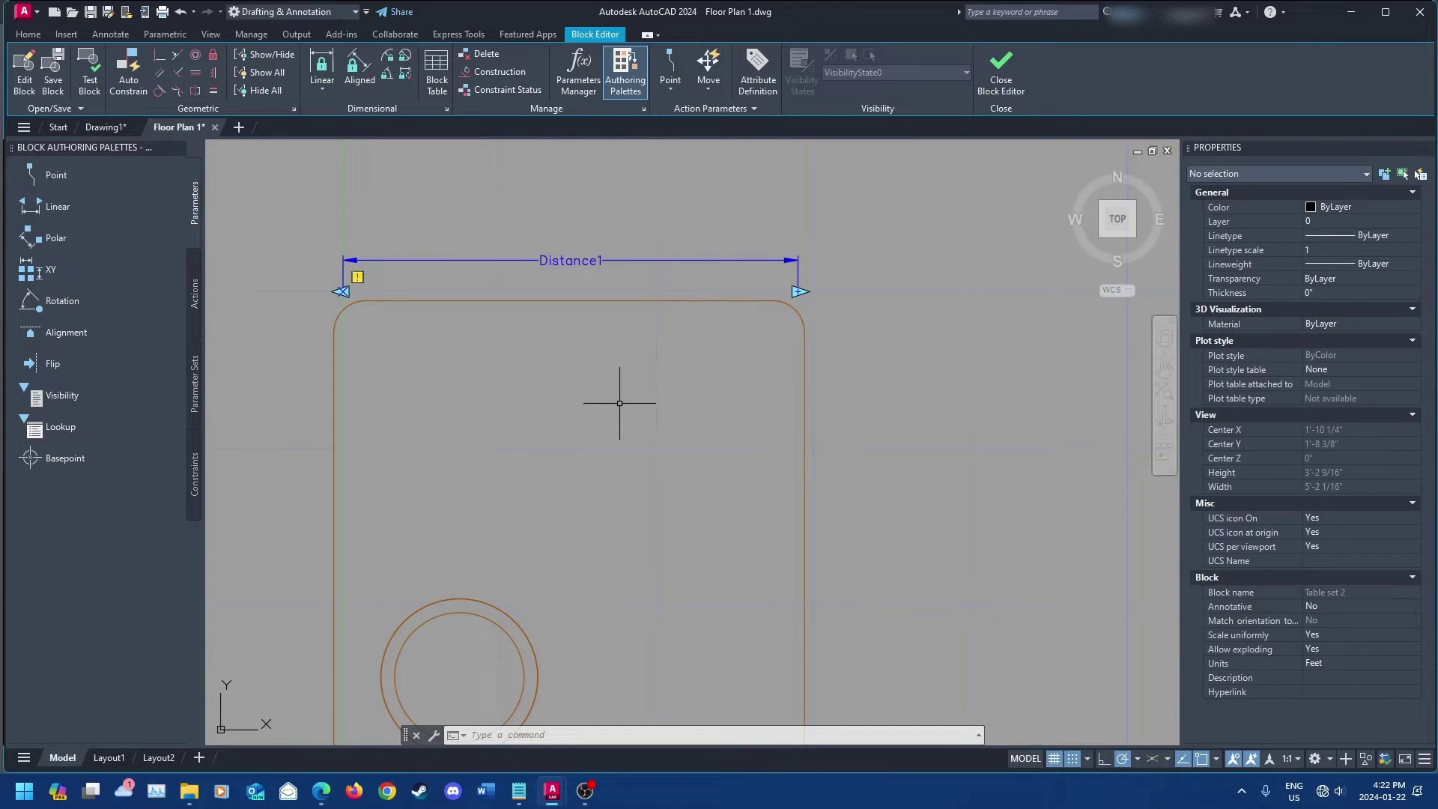
pyautogui.click(575, 260)
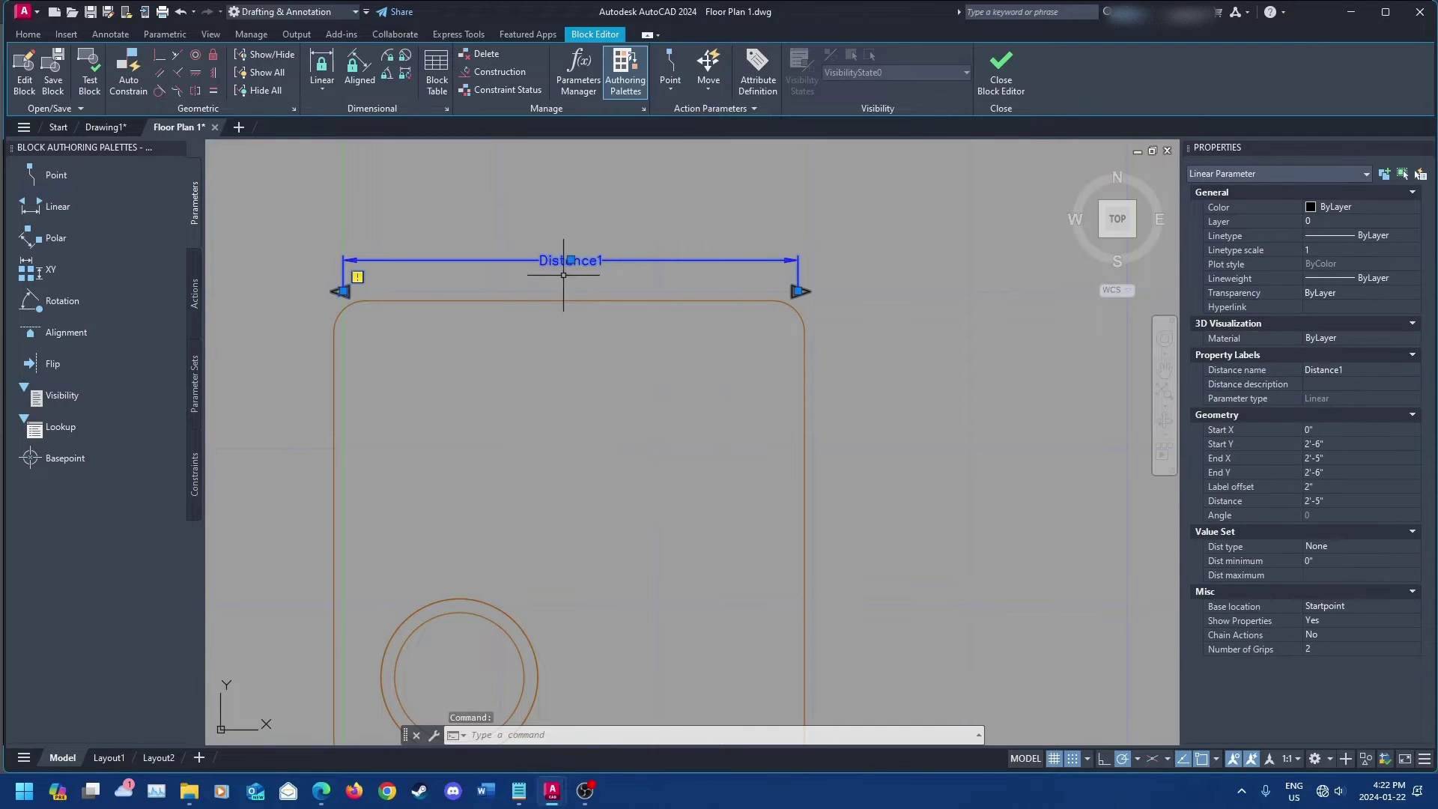
pyautogui.click(1336, 545)
pyautogui.click(1336, 546)
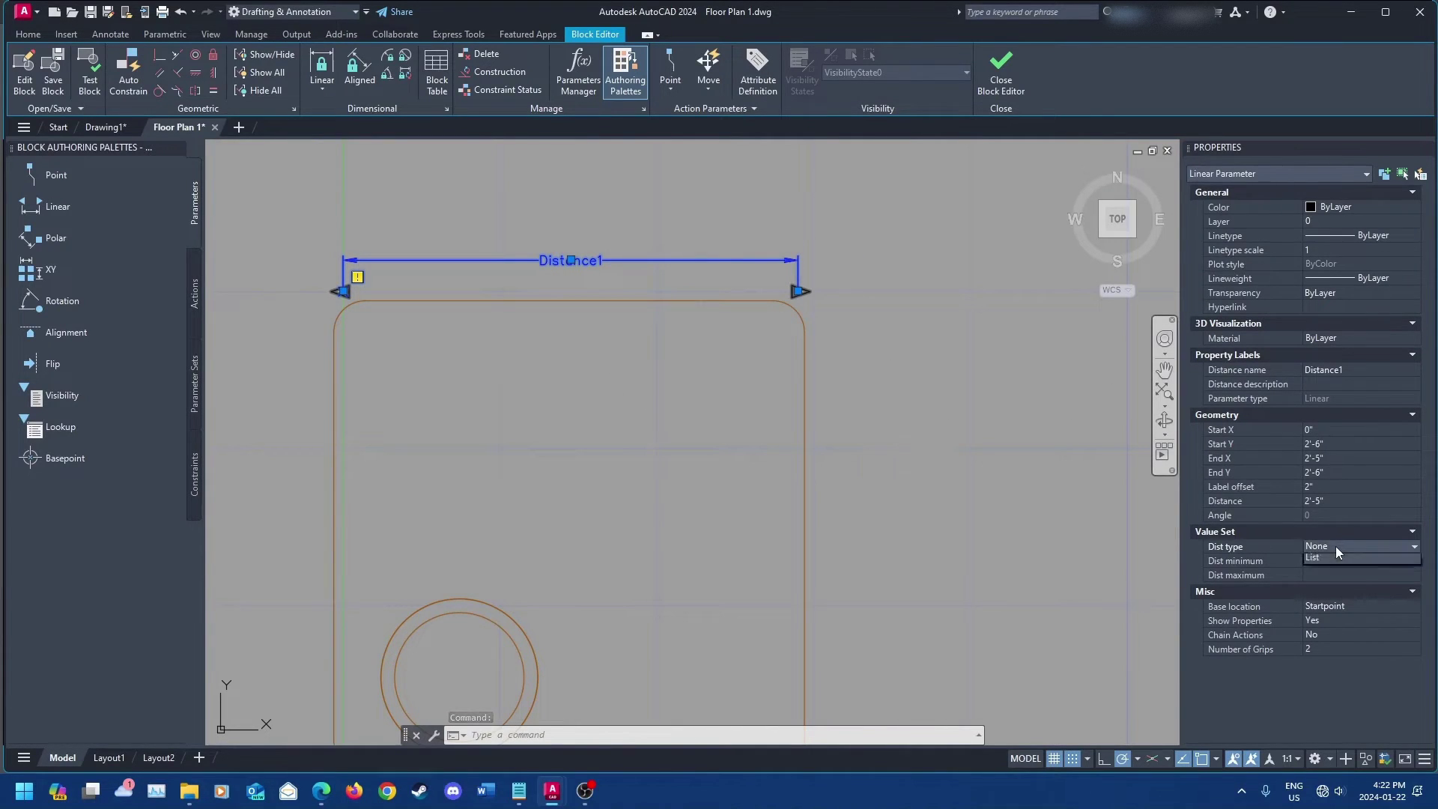
pyautogui.click(1337, 569)
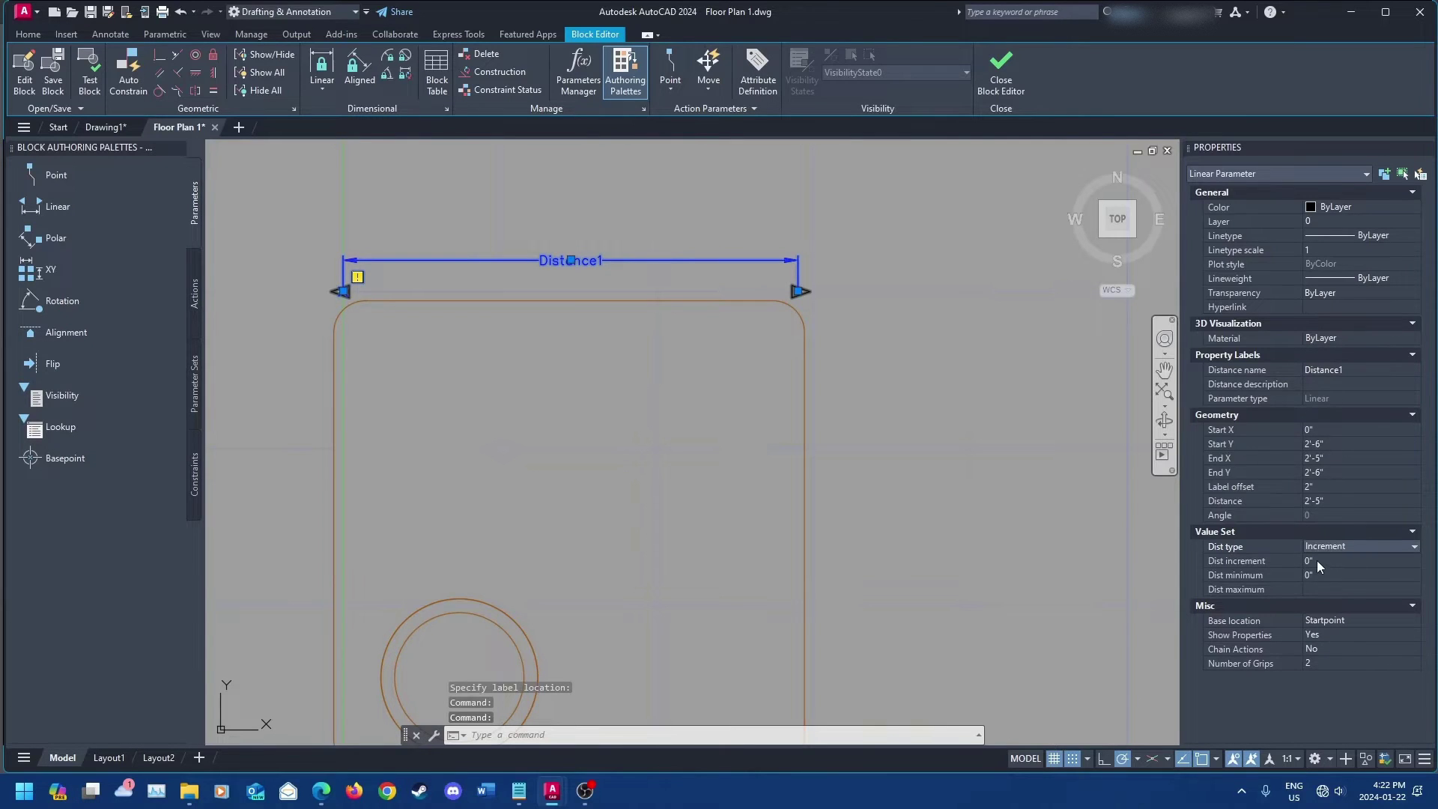
pyautogui.click(1319, 562)
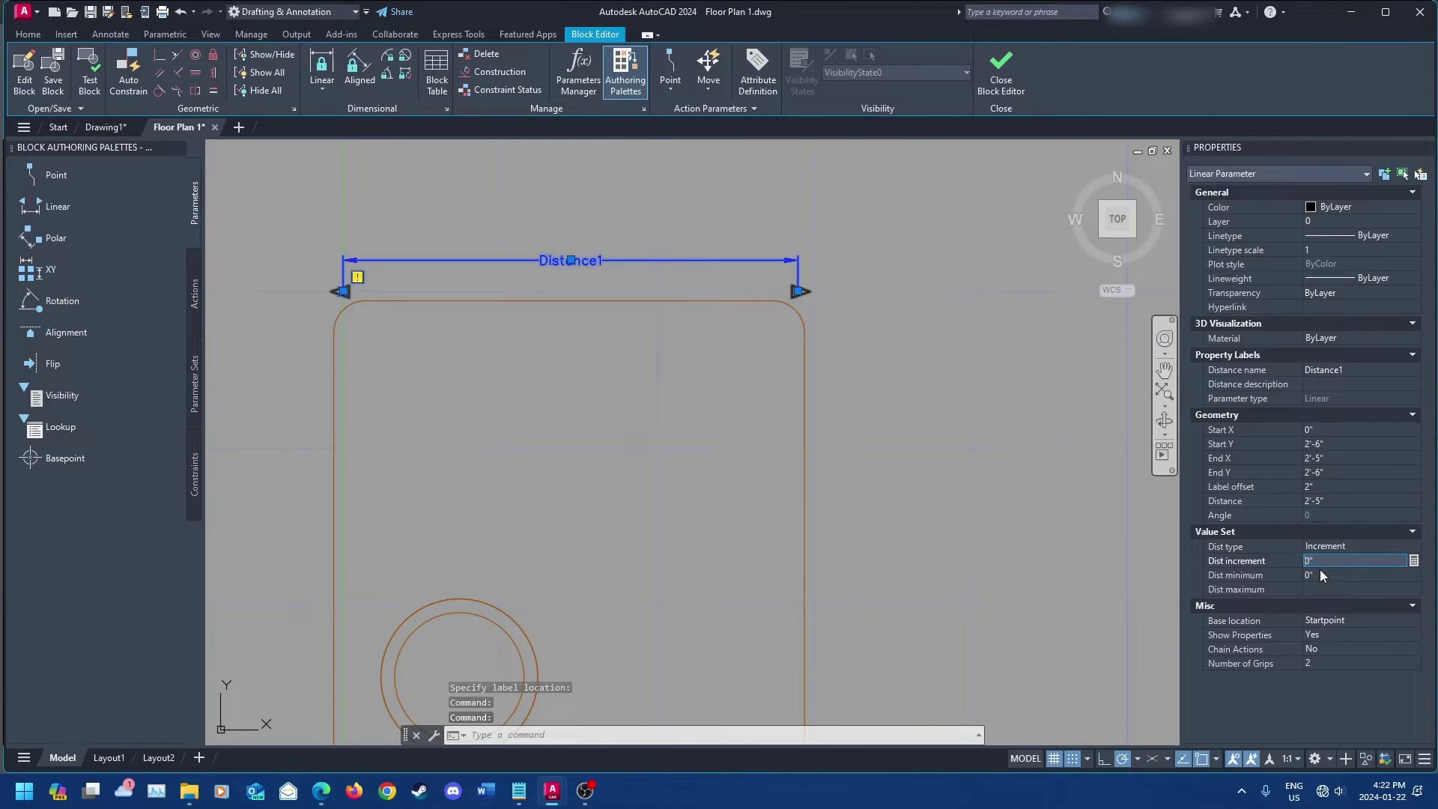
pyautogui.write('6"')
pyautogui.click(1318, 576)
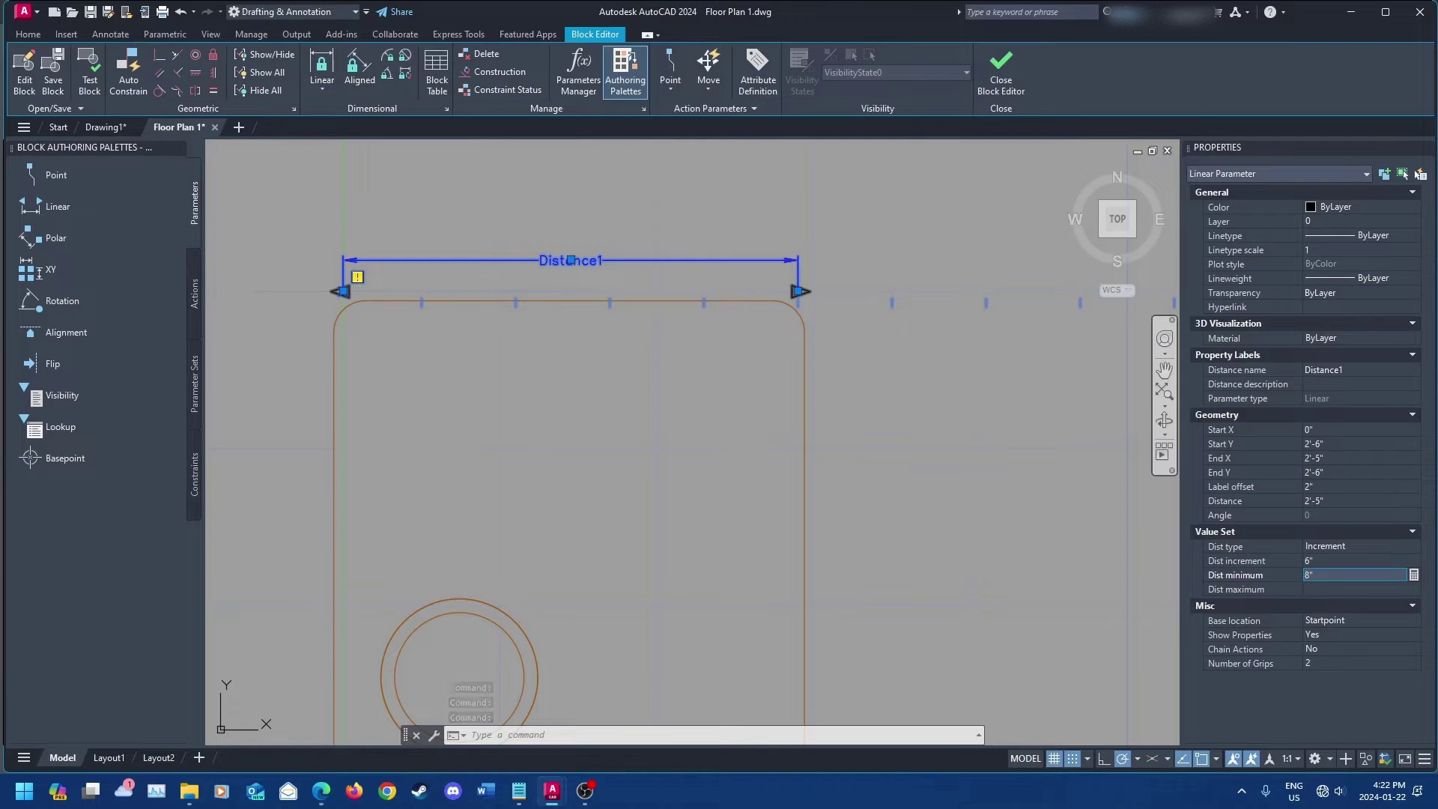
pyautogui.click(1342, 590)
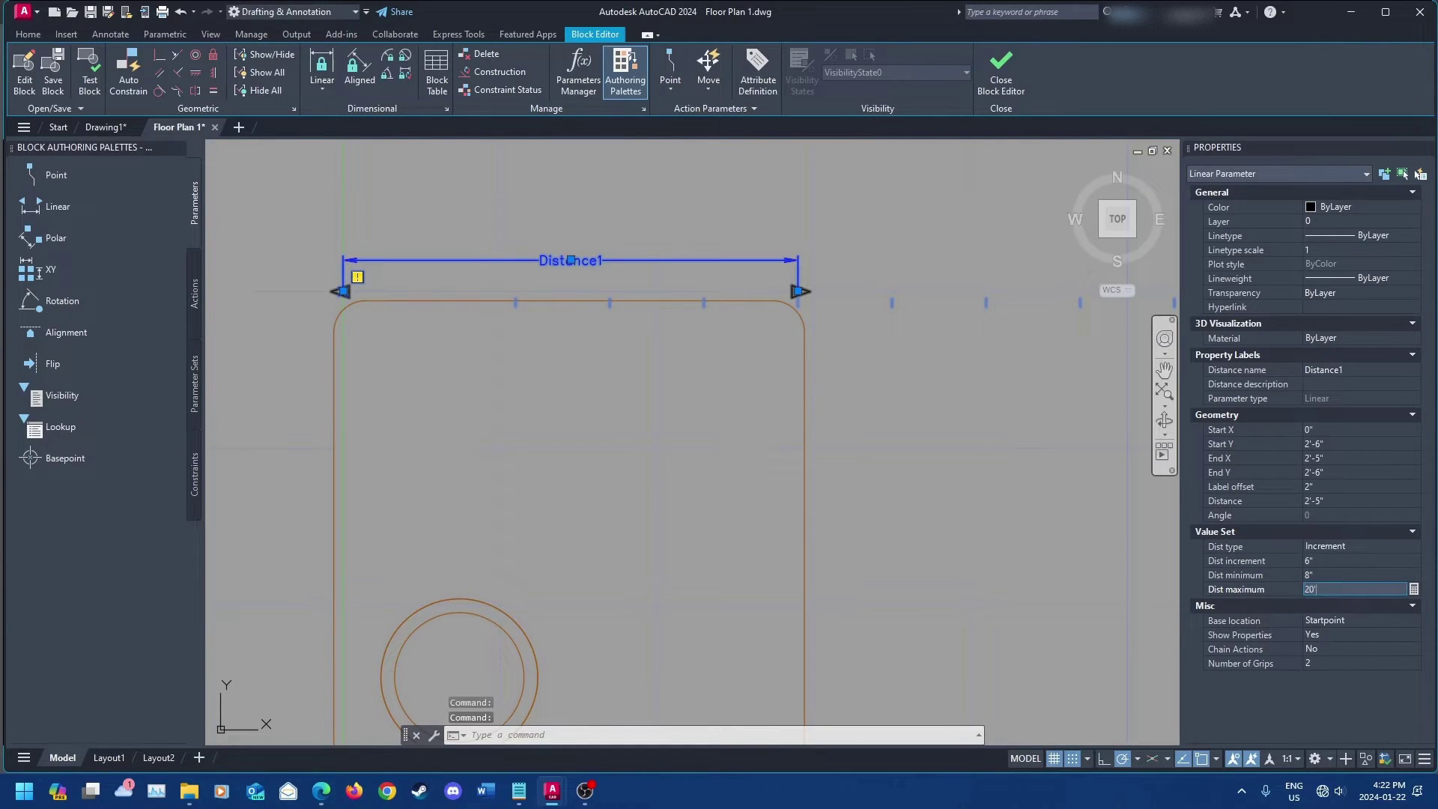
pyautogui.press('Return')
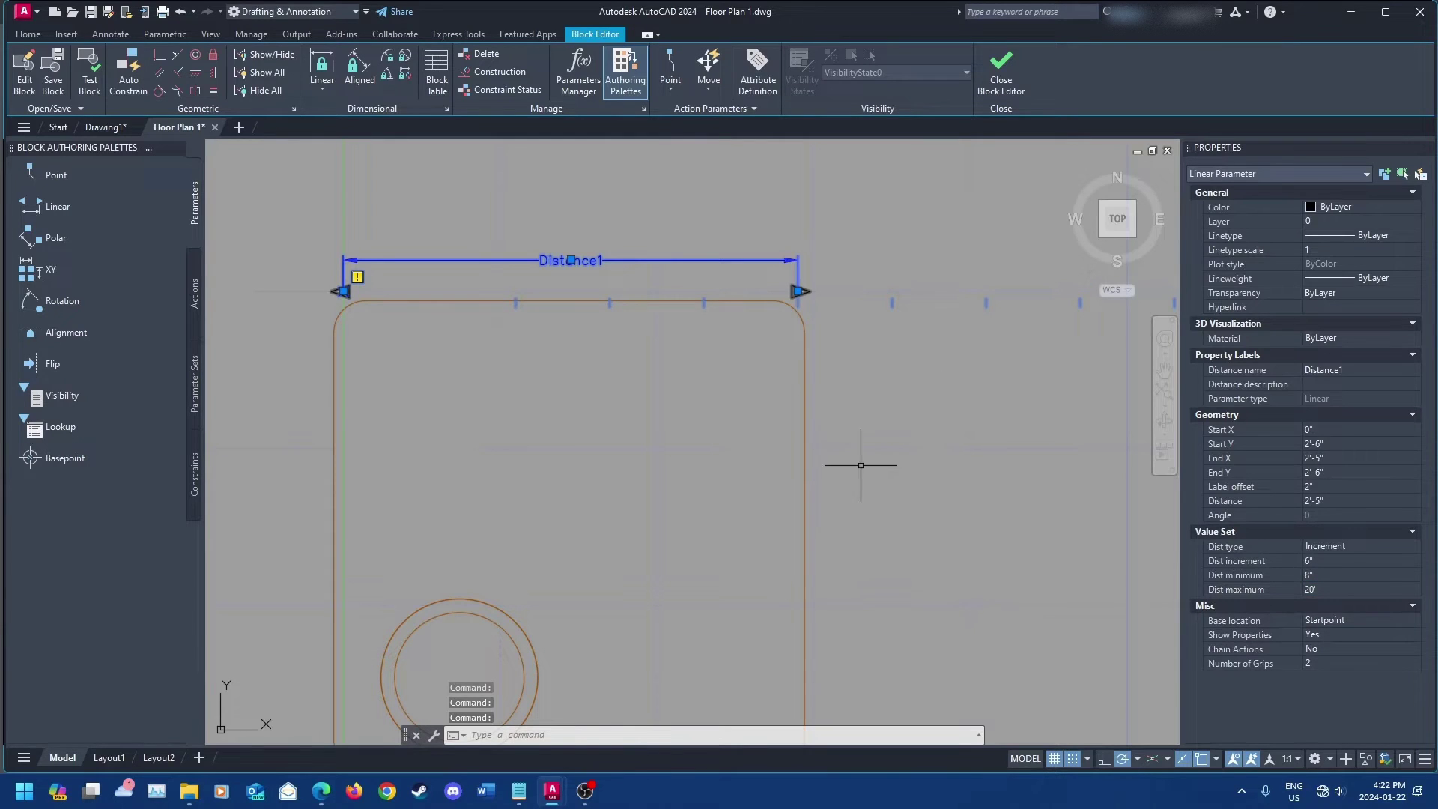
# Step: Limit the Distance1 parameter's grip display to 1 grip
pyautogui.moveTo(879, 443); pyautogui.dragTo(953, 496, button='middle')
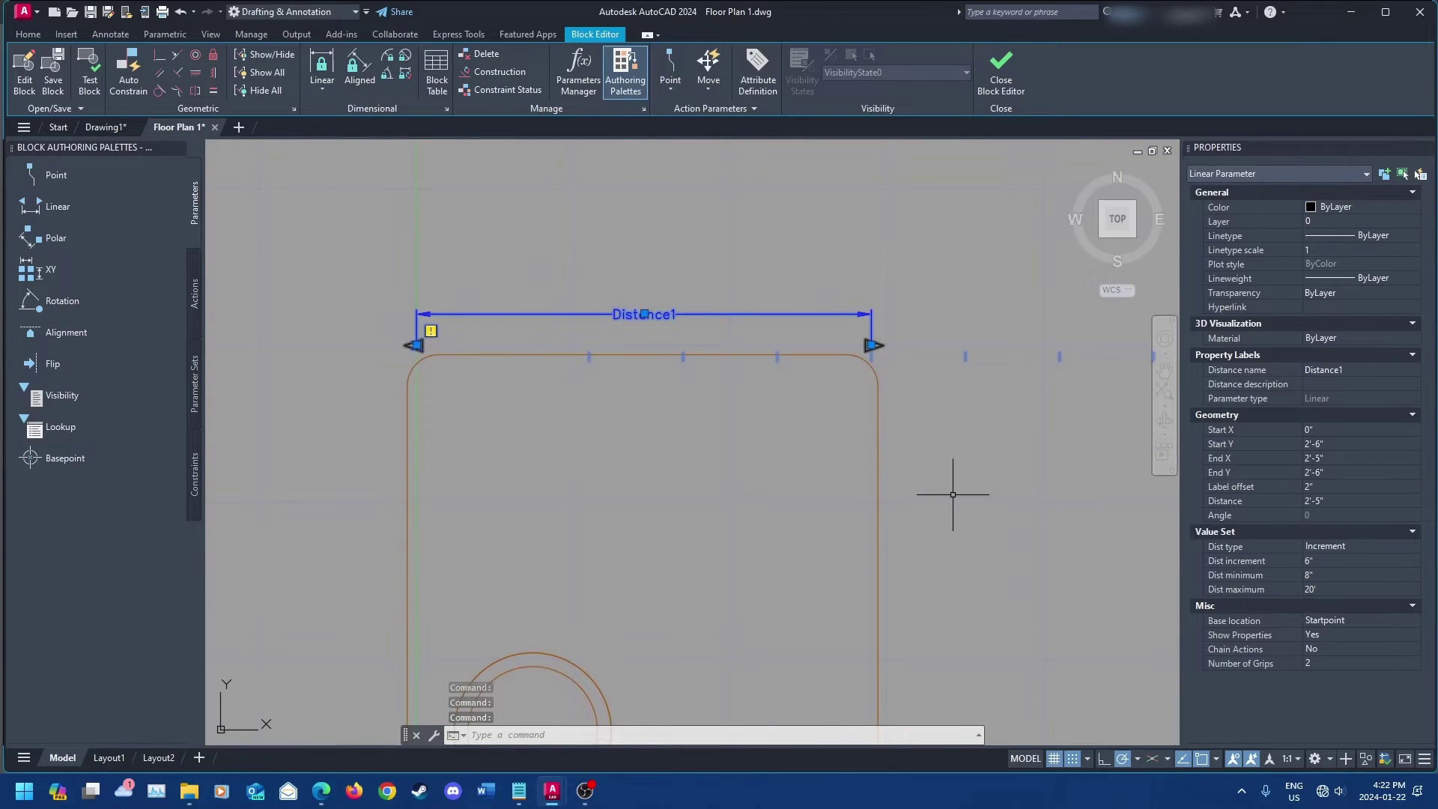
pyautogui.rightClick(658, 318)
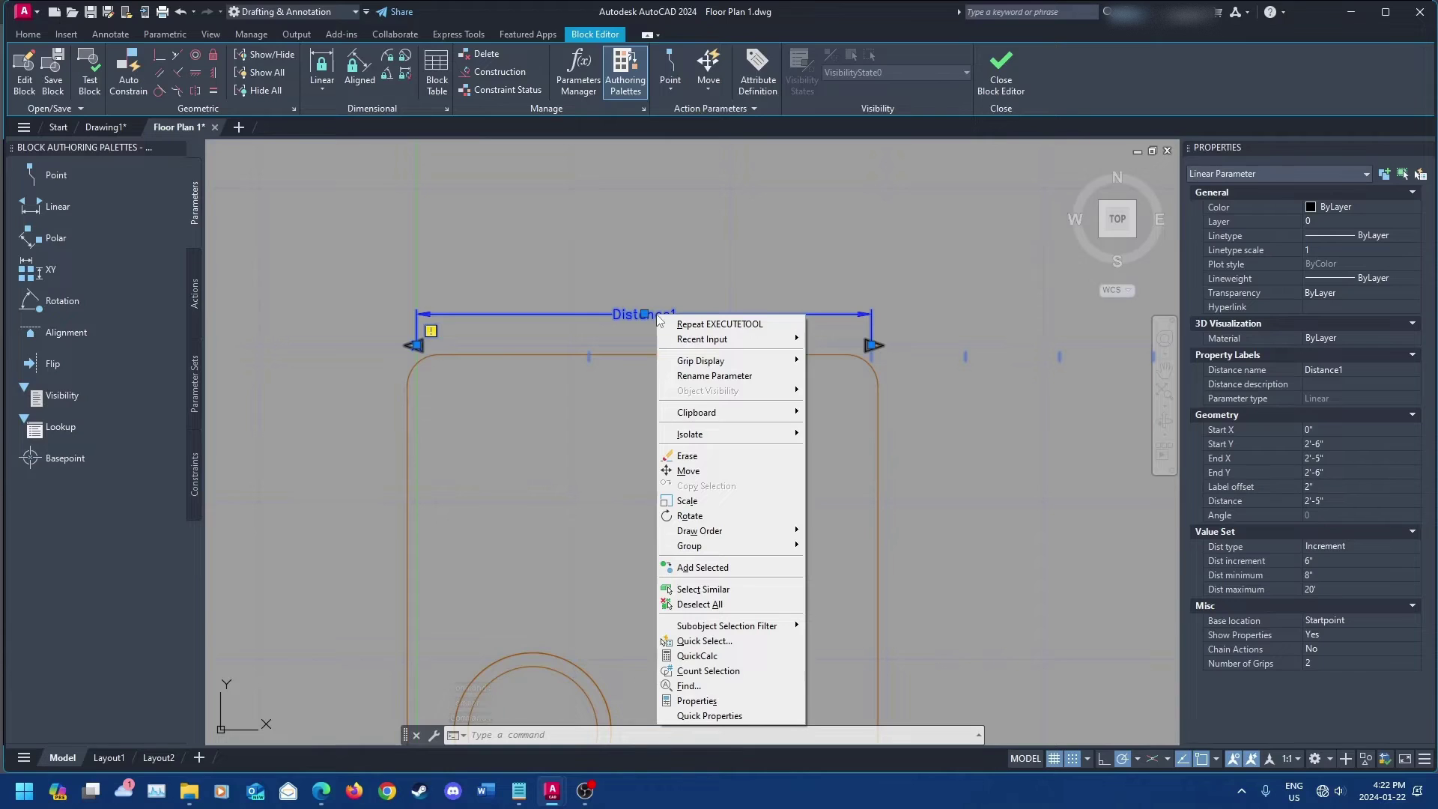
pyautogui.moveTo(698, 361)
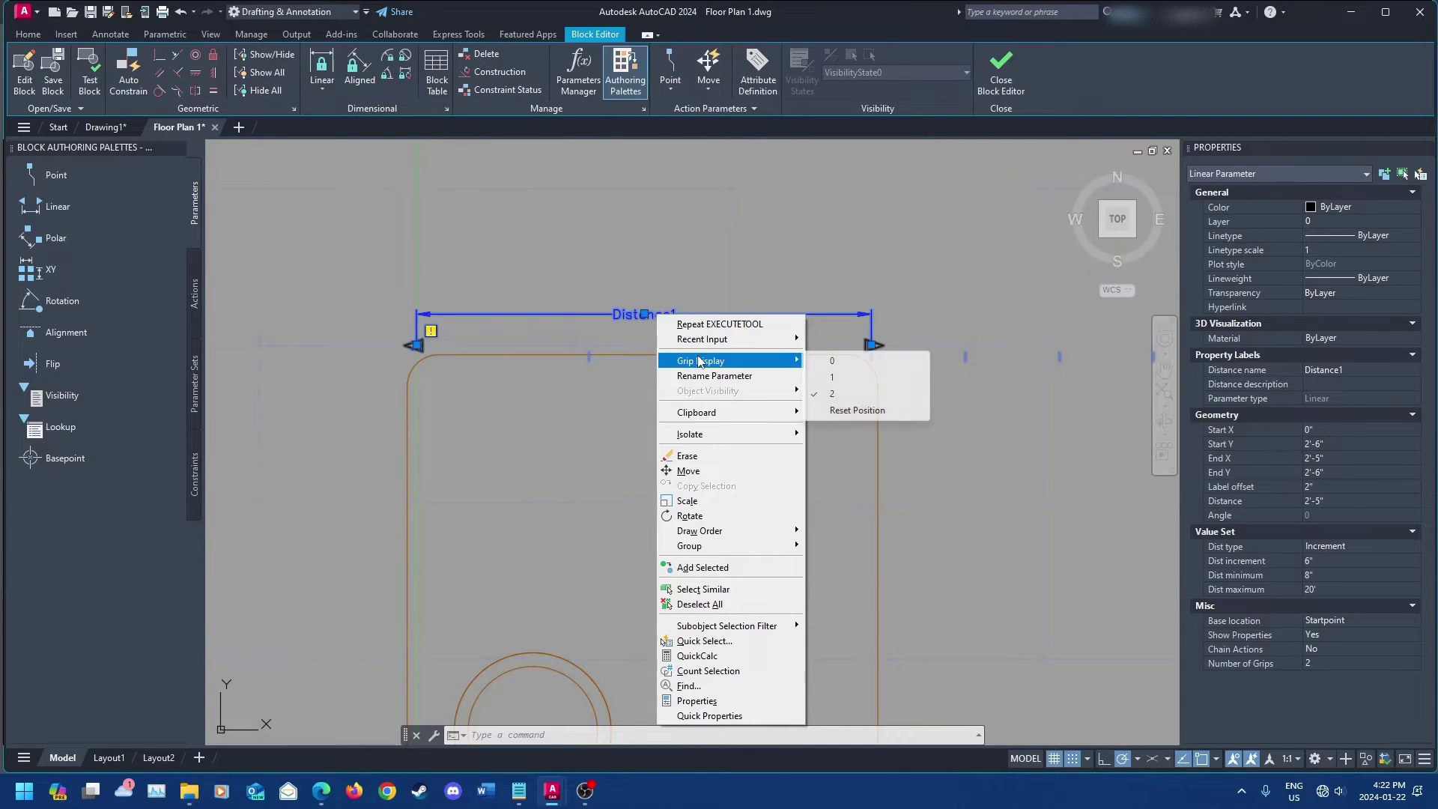
pyautogui.click(852, 385)
# Step: Start a Stretch action on the Distance1 parameter and associate it with the parameter point at the table's upper-right corner
pyautogui.moveTo(828, 472)
pyautogui.mouseDown(button='middle')
pyautogui.moveTo(779, 474)
pyautogui.moveTo(726, 402)
pyautogui.moveTo(764, 420)
pyautogui.mouseUp(button='middle')
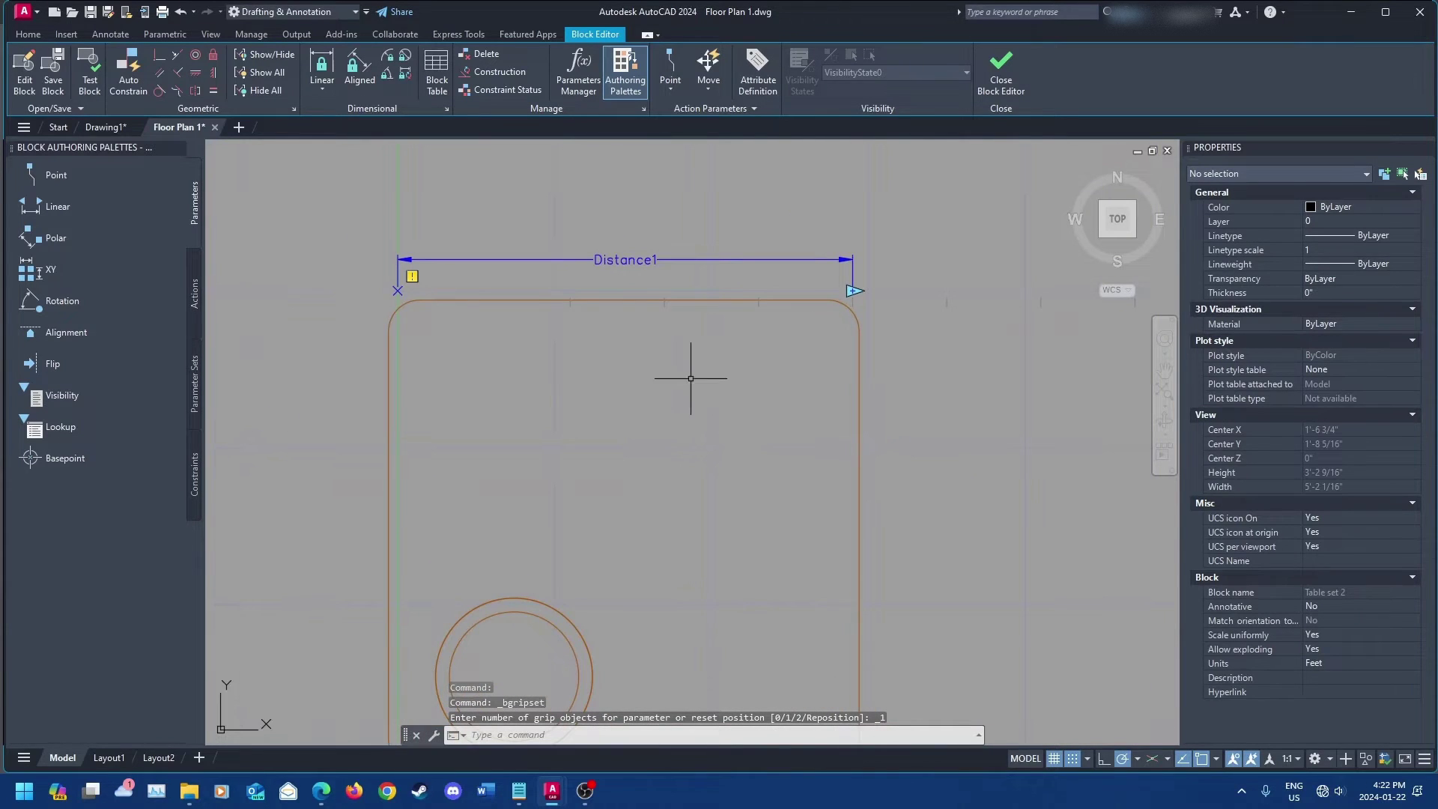
pyautogui.click(195, 293)
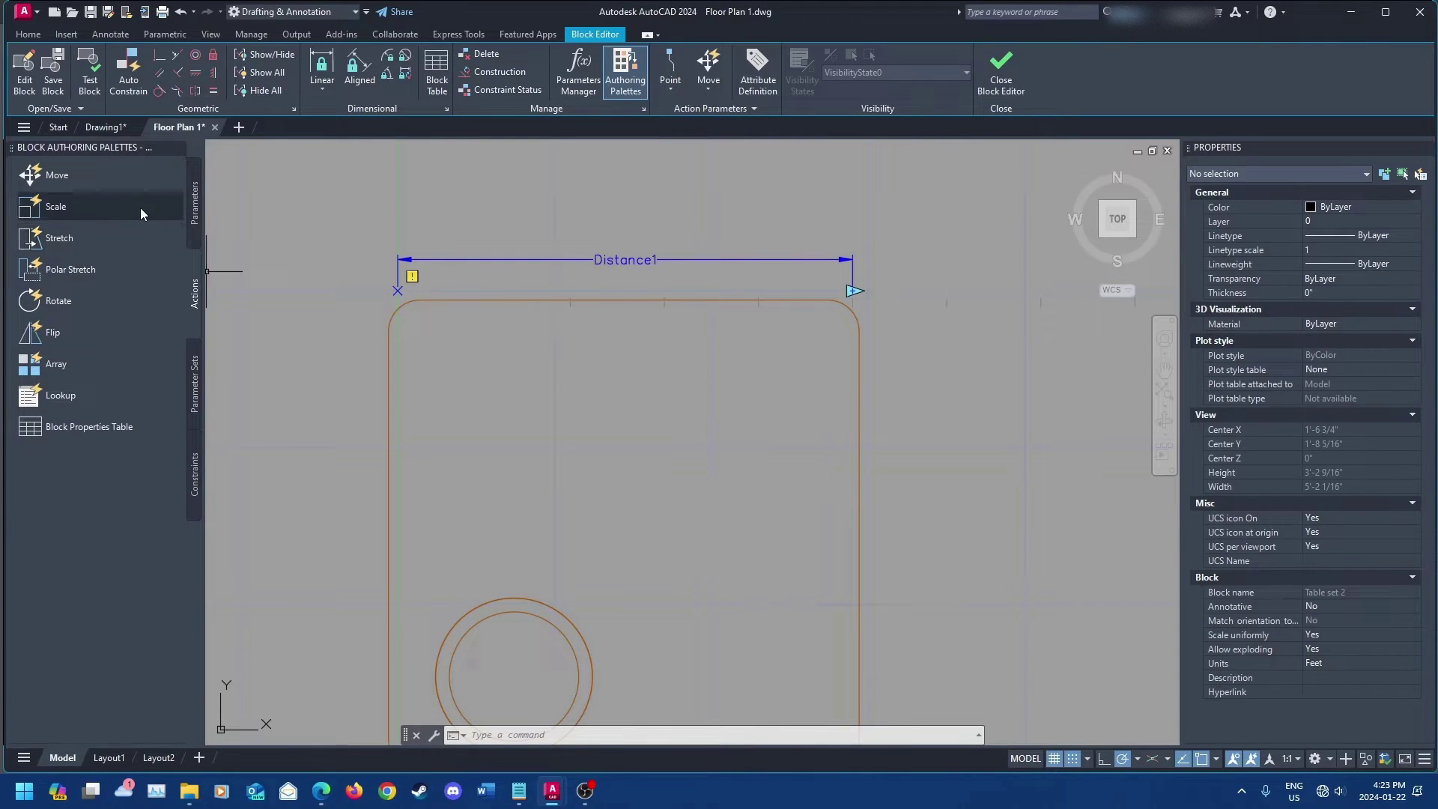
pyautogui.click(96, 240)
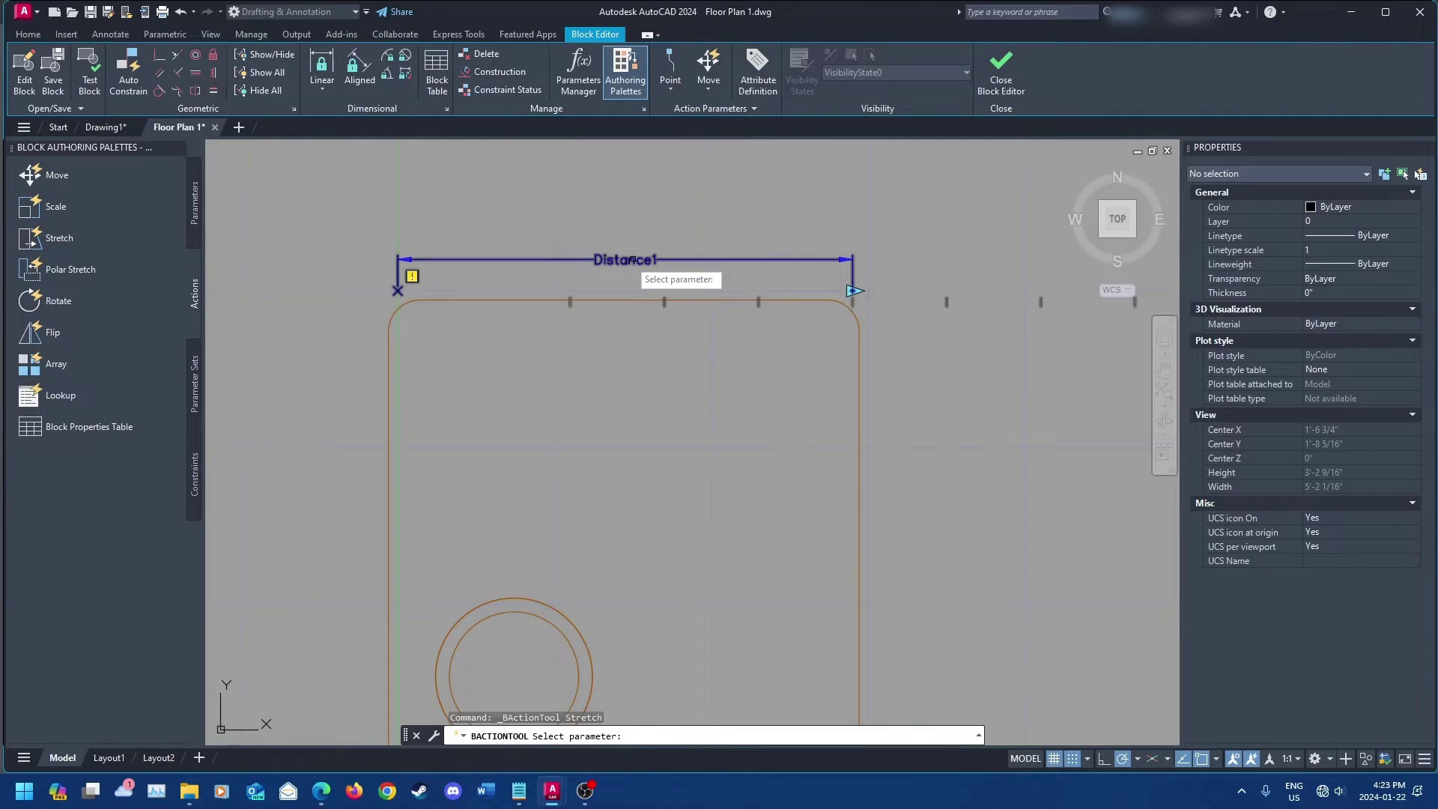
pyautogui.click(632, 260)
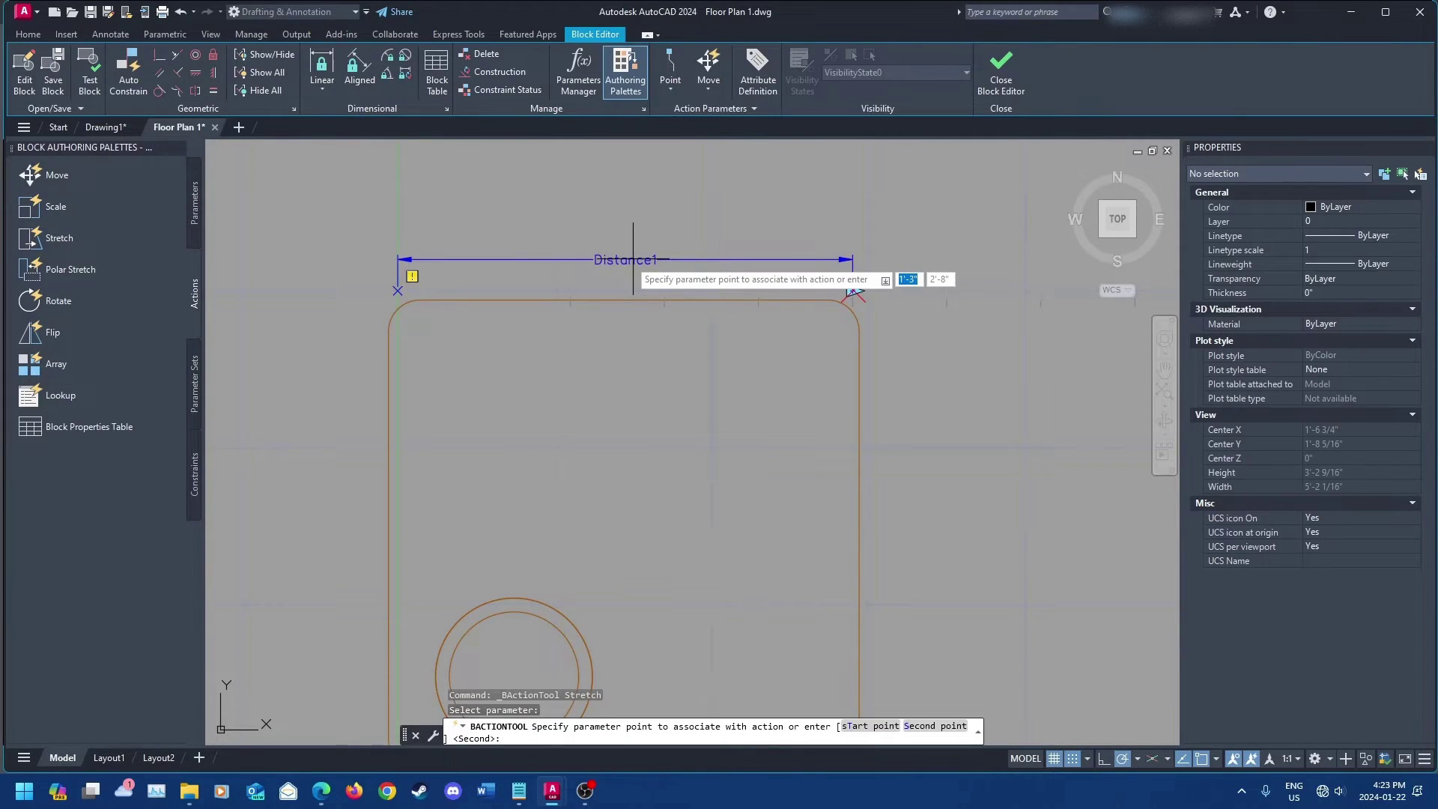
pyautogui.moveTo(759, 415); pyautogui.dragTo(540, 452, button='middle')
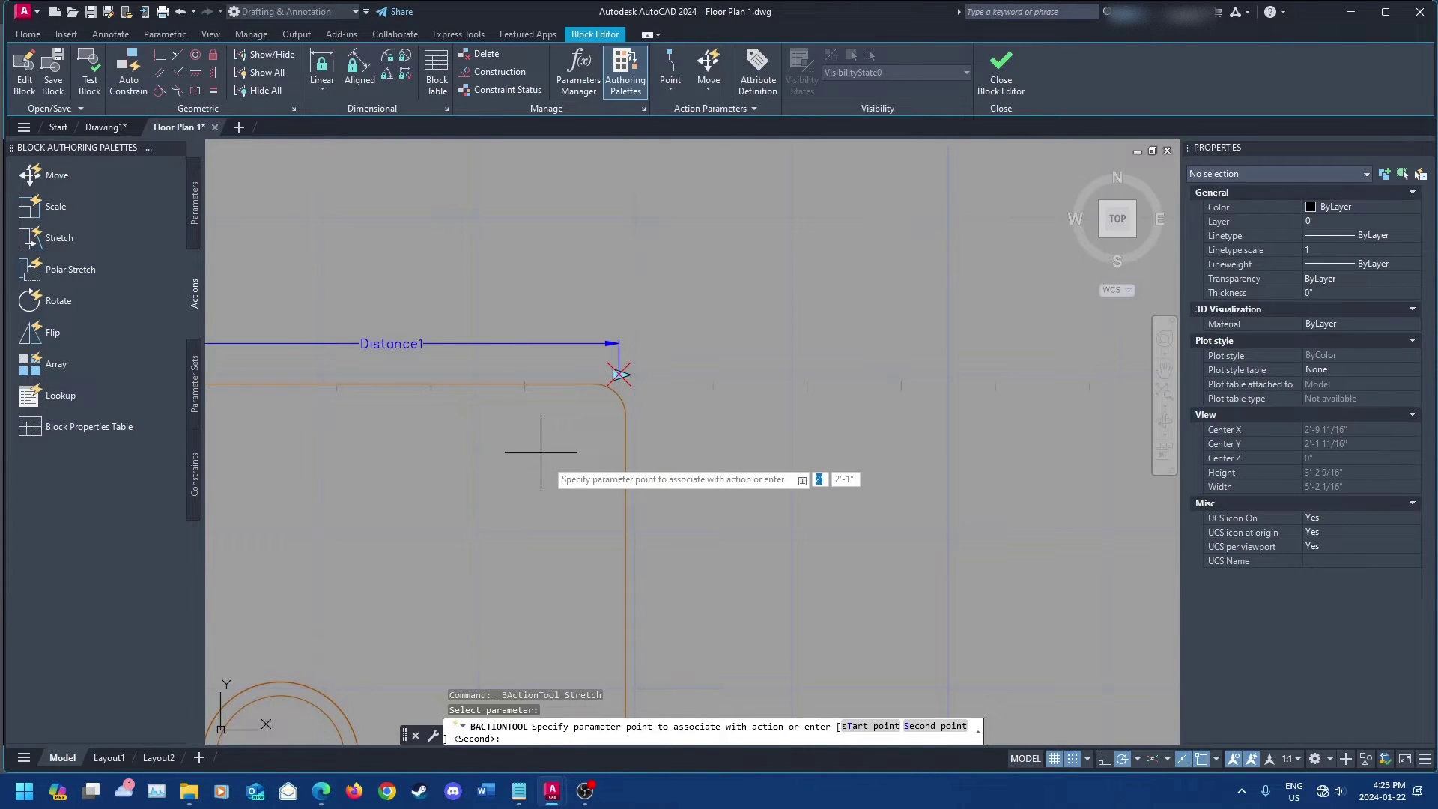
pyautogui.scroll(5, 618, 373)
pyautogui.click(609, 368)
pyautogui.scroll(-5, 610, 371)
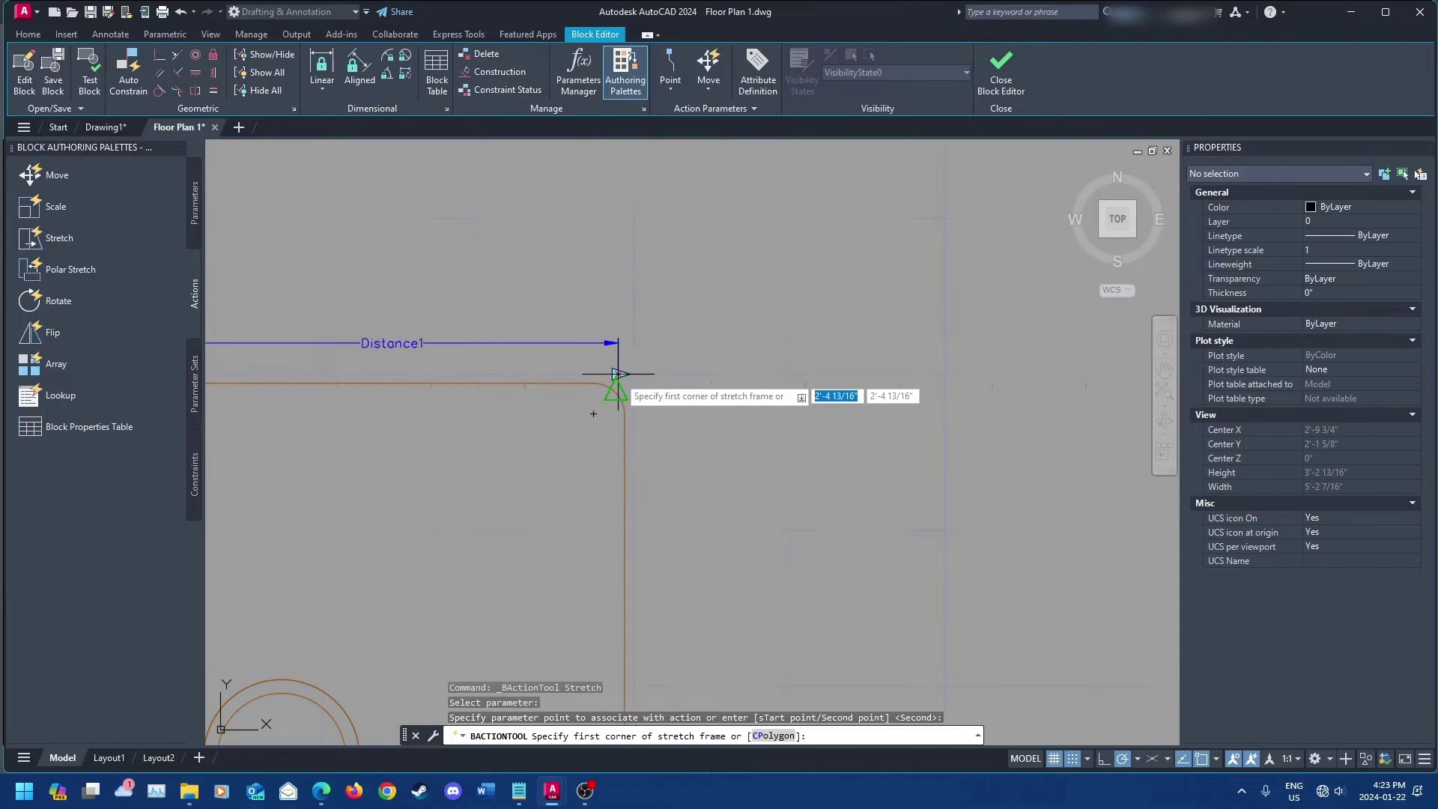
# Step: Define the stretch frame around the table's entire right side, enclosing both right corners and the Distance1 end point
pyautogui.click(587, 281)
pyautogui.moveTo(725, 587); pyautogui.dragTo(744, 279, button='middle')
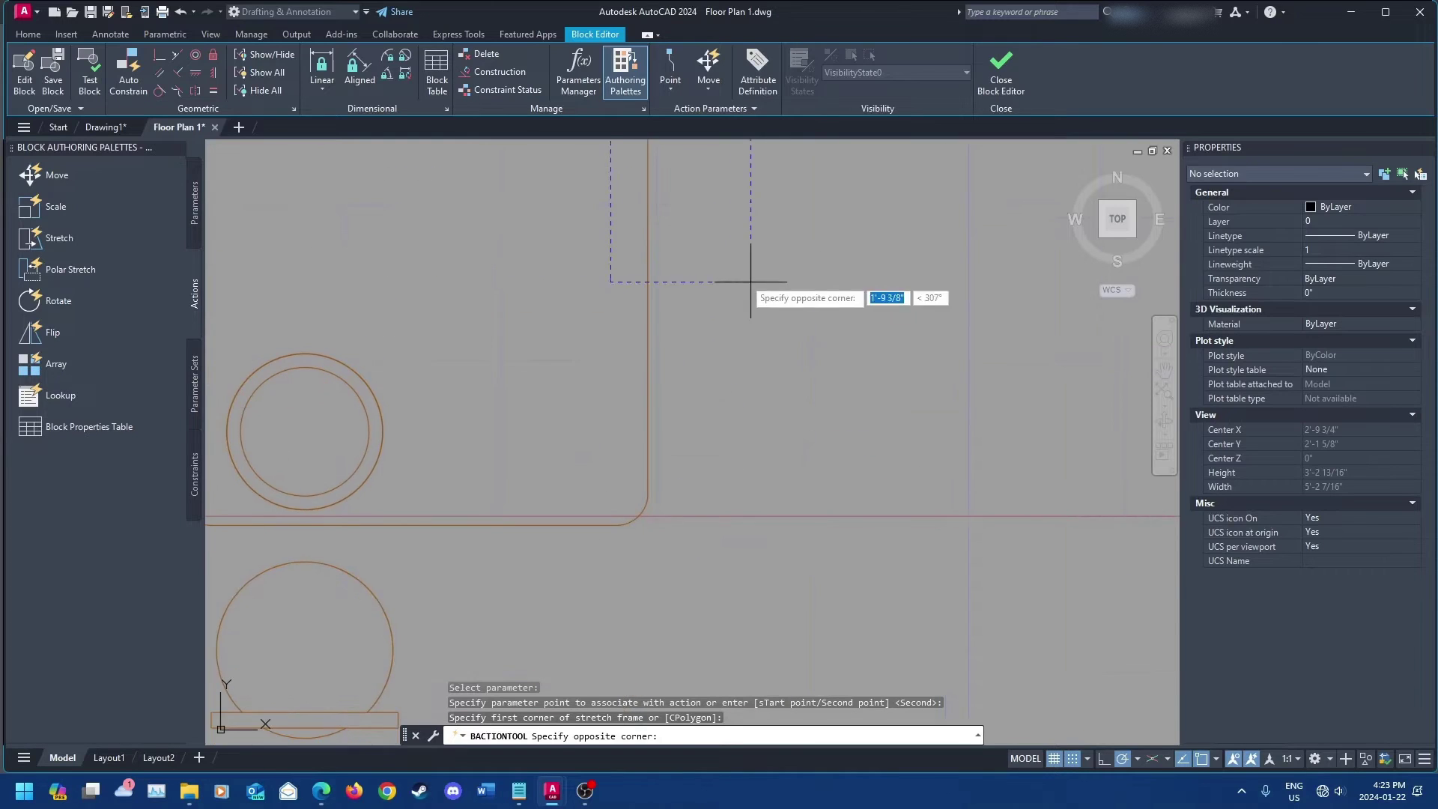
pyautogui.scroll(-2, 844, 530)
pyautogui.click(885, 564)
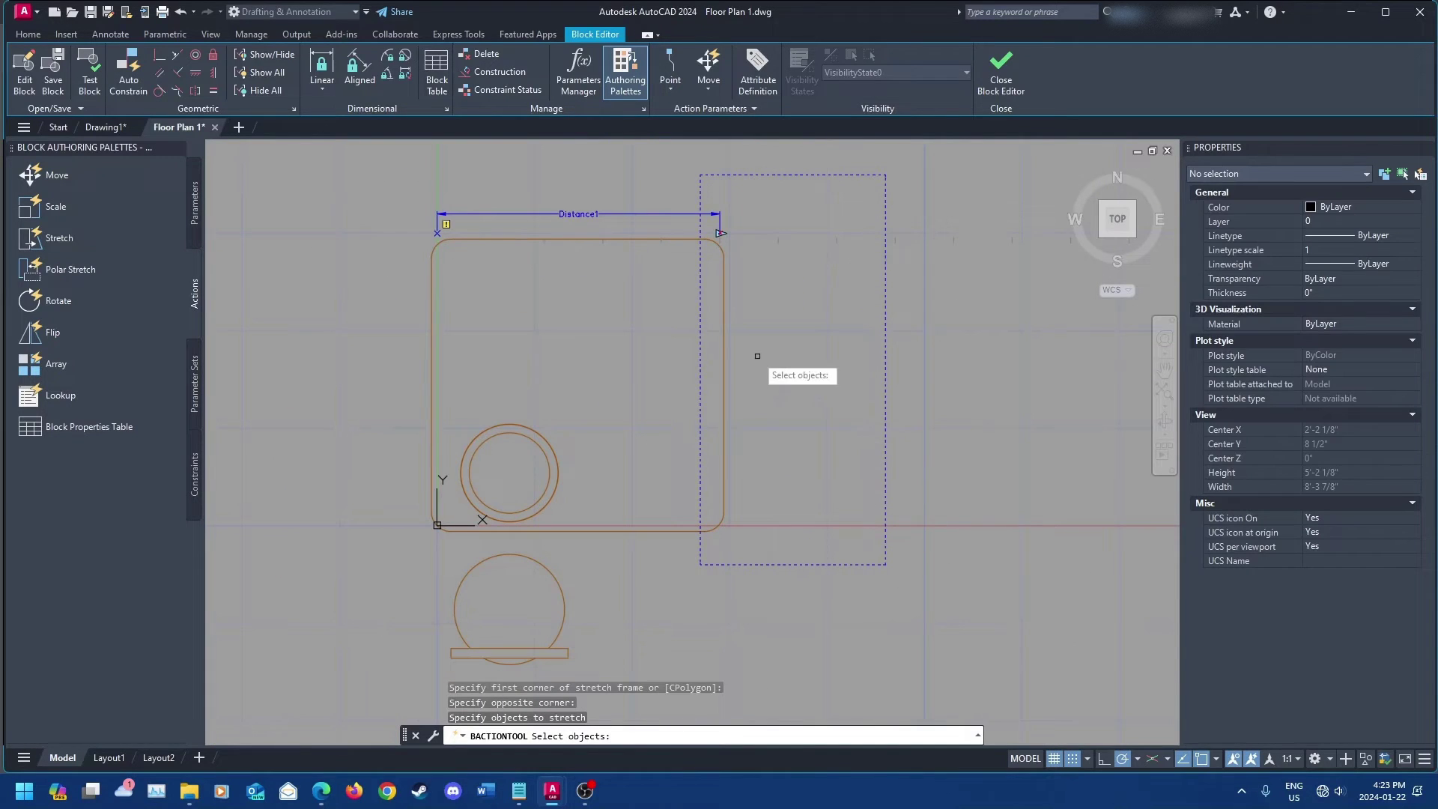
# Step: Complete the Stretch action with the table's right edge, both right corner arcs, and top and bottom edges as the objects to stretch
pyautogui.click(726, 343)
pyautogui.click(721, 247)
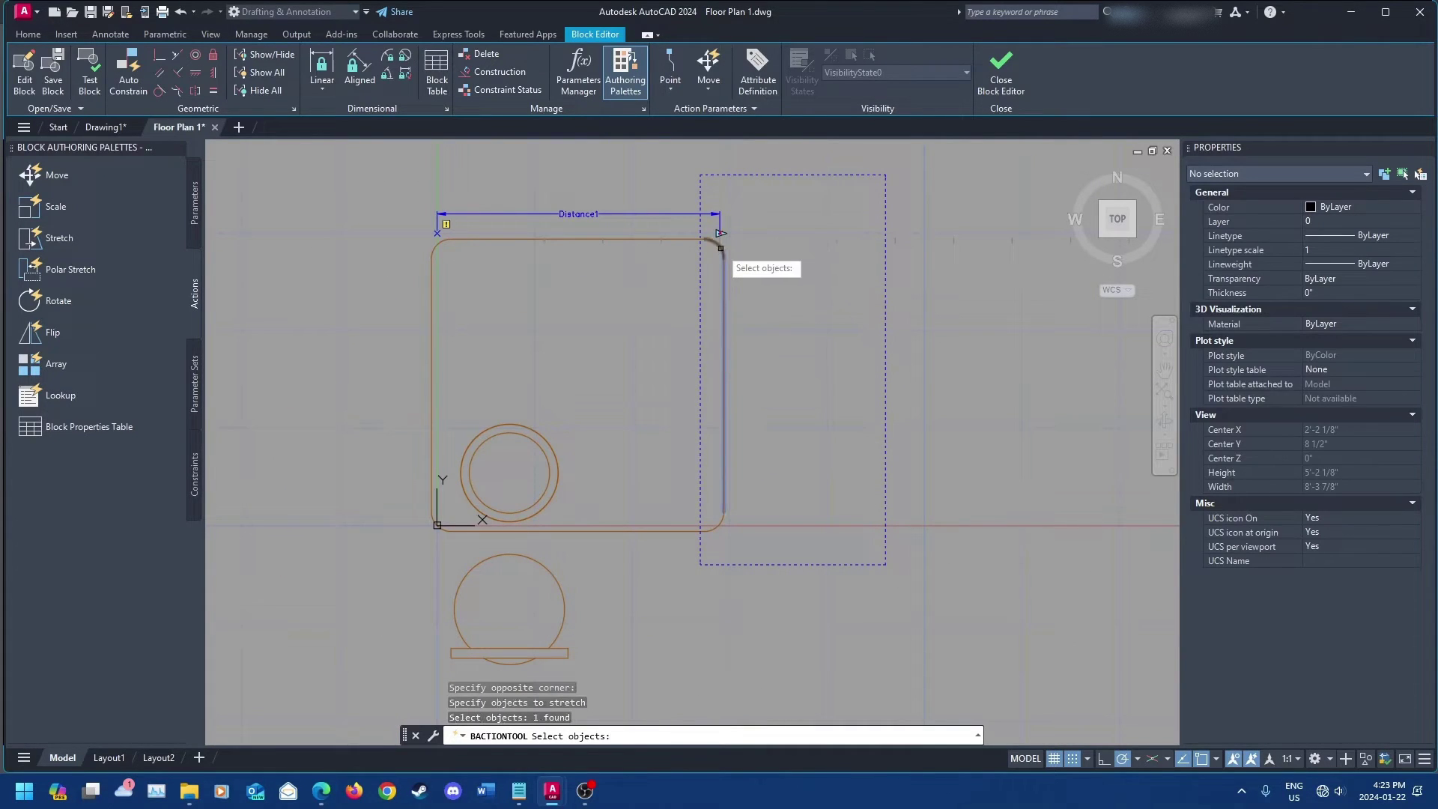
pyautogui.click(701, 240)
pyautogui.scroll(4, 701, 240)
pyautogui.click(704, 227)
pyautogui.moveTo(771, 431); pyautogui.dragTo(757, 312, button='middle')
pyautogui.scroll(-2, 737, 325)
pyautogui.click(714, 547)
pyautogui.scroll(-4, 714, 548)
pyautogui.moveTo(732, 369)
pyautogui.mouseDown(button='middle')
pyautogui.moveTo(698, 434)
pyautogui.moveTo(685, 426)
pyautogui.mouseUp(button='middle')
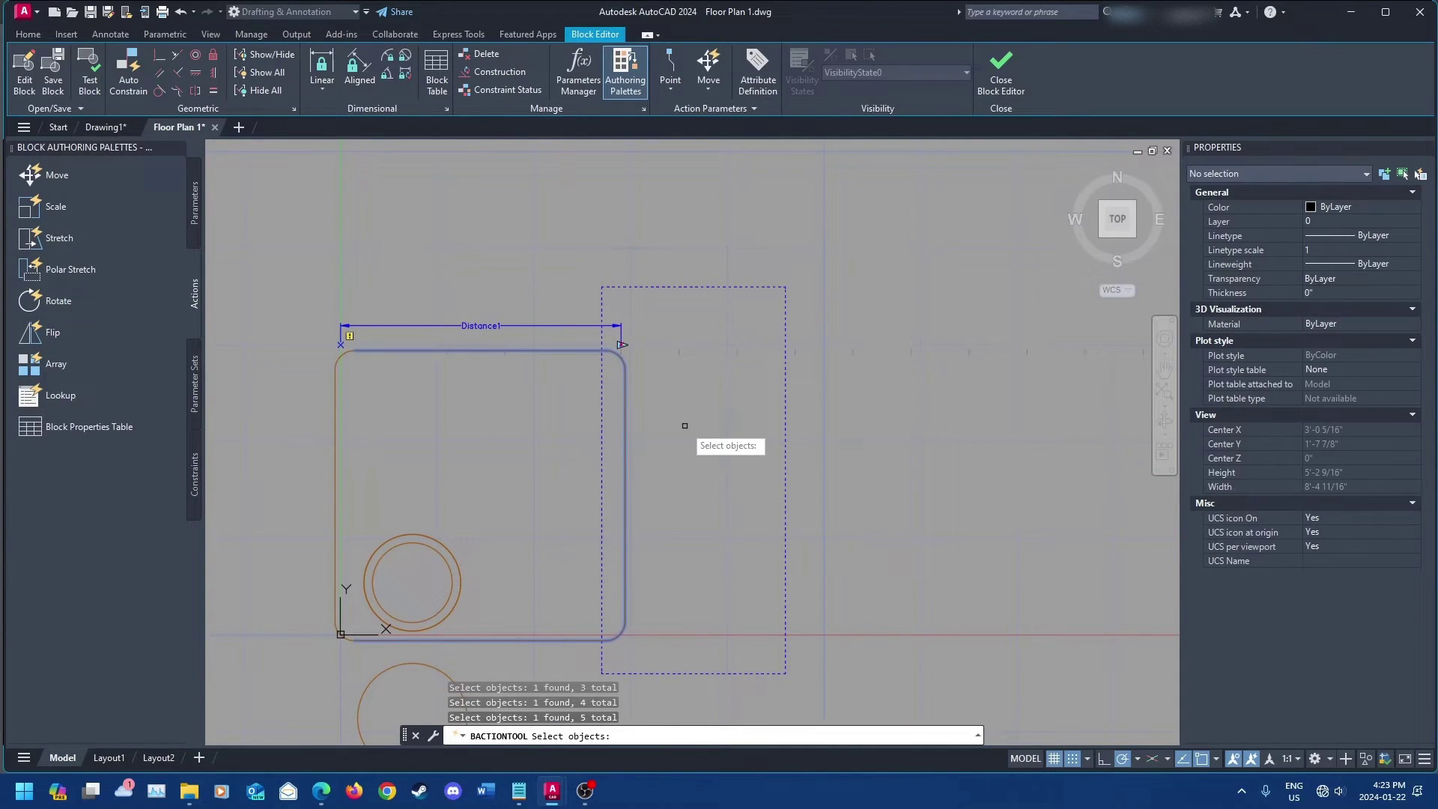
pyautogui.press('Return')
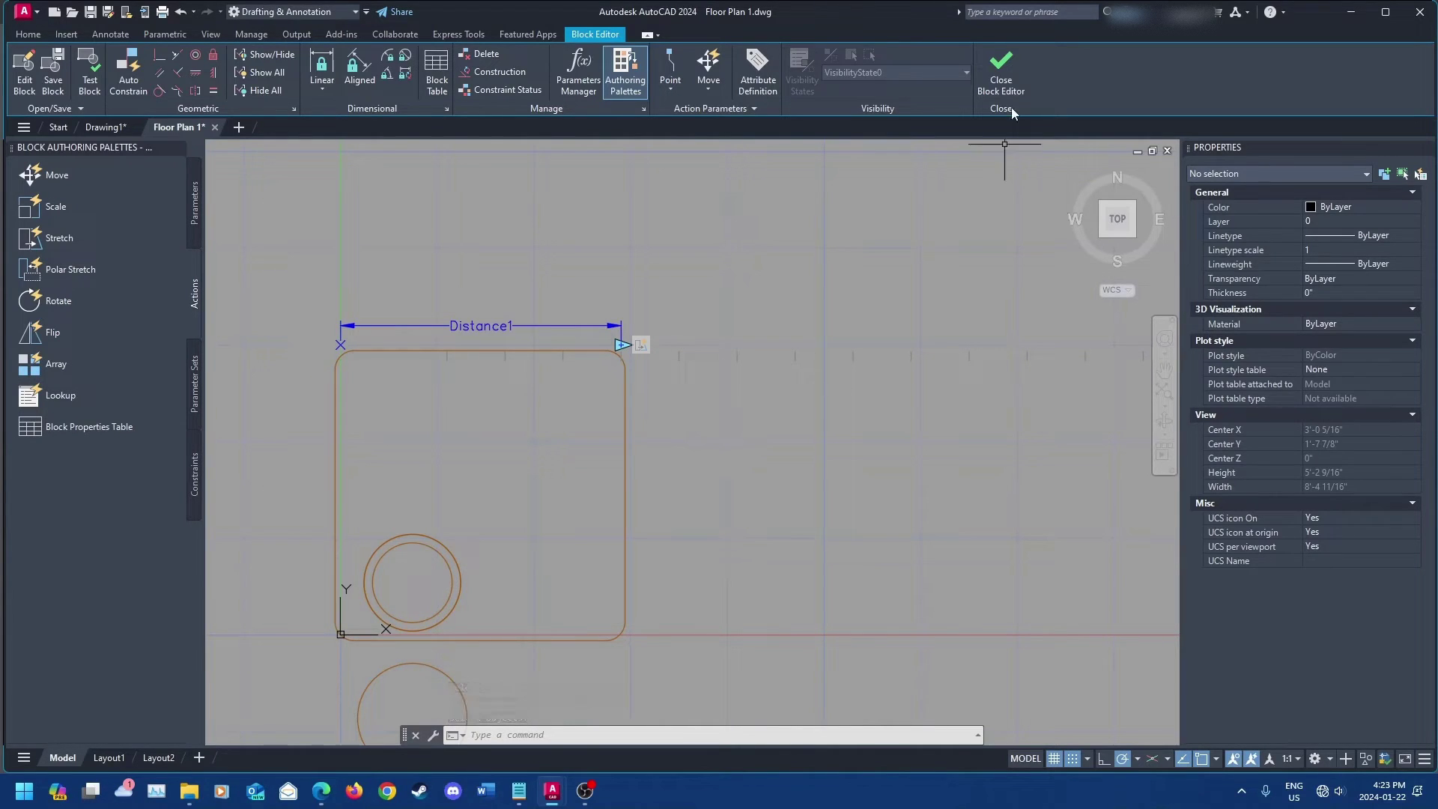
# Step: Close the Block Editor and save the changes to Table set 2
pyautogui.click(1001, 67)
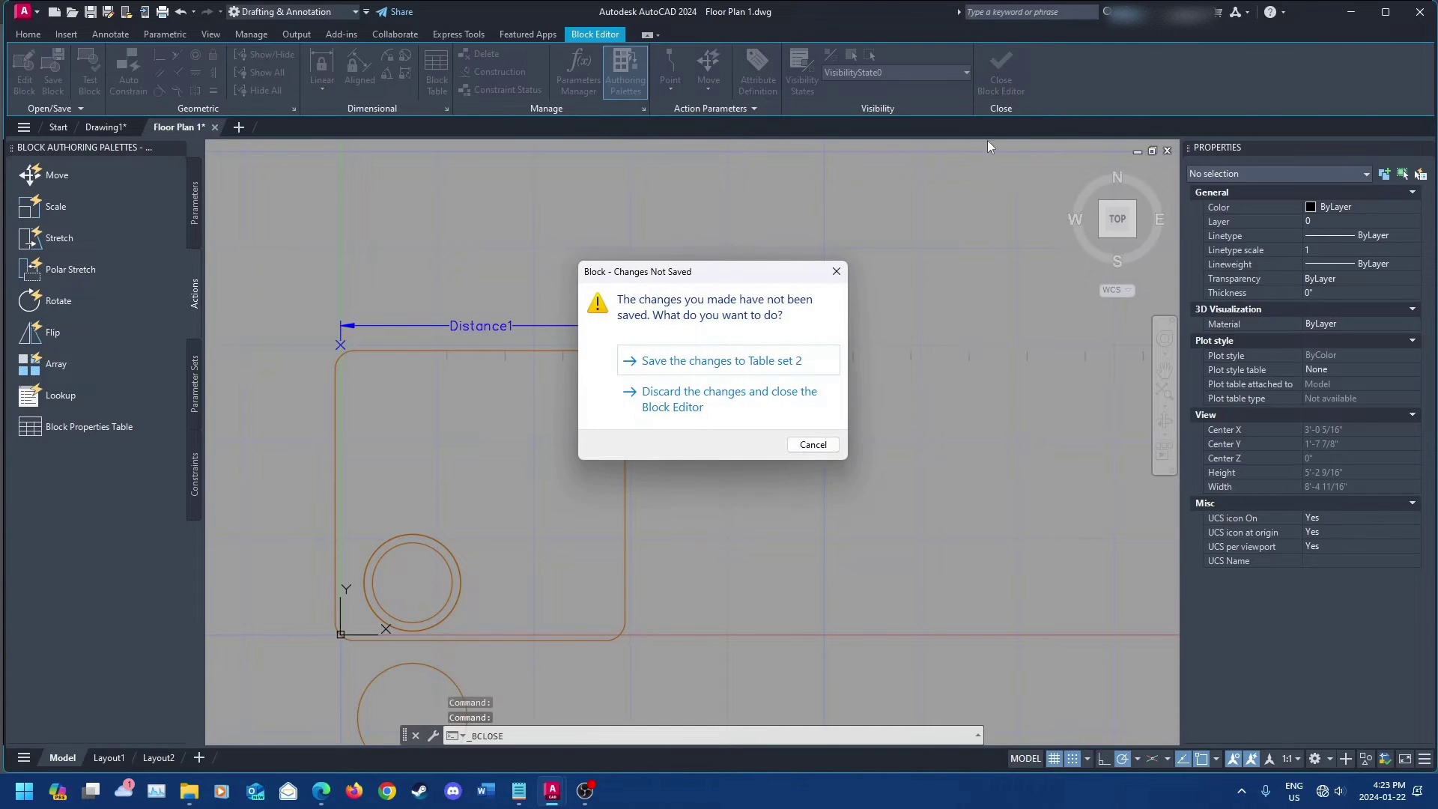
pyautogui.click(798, 370)
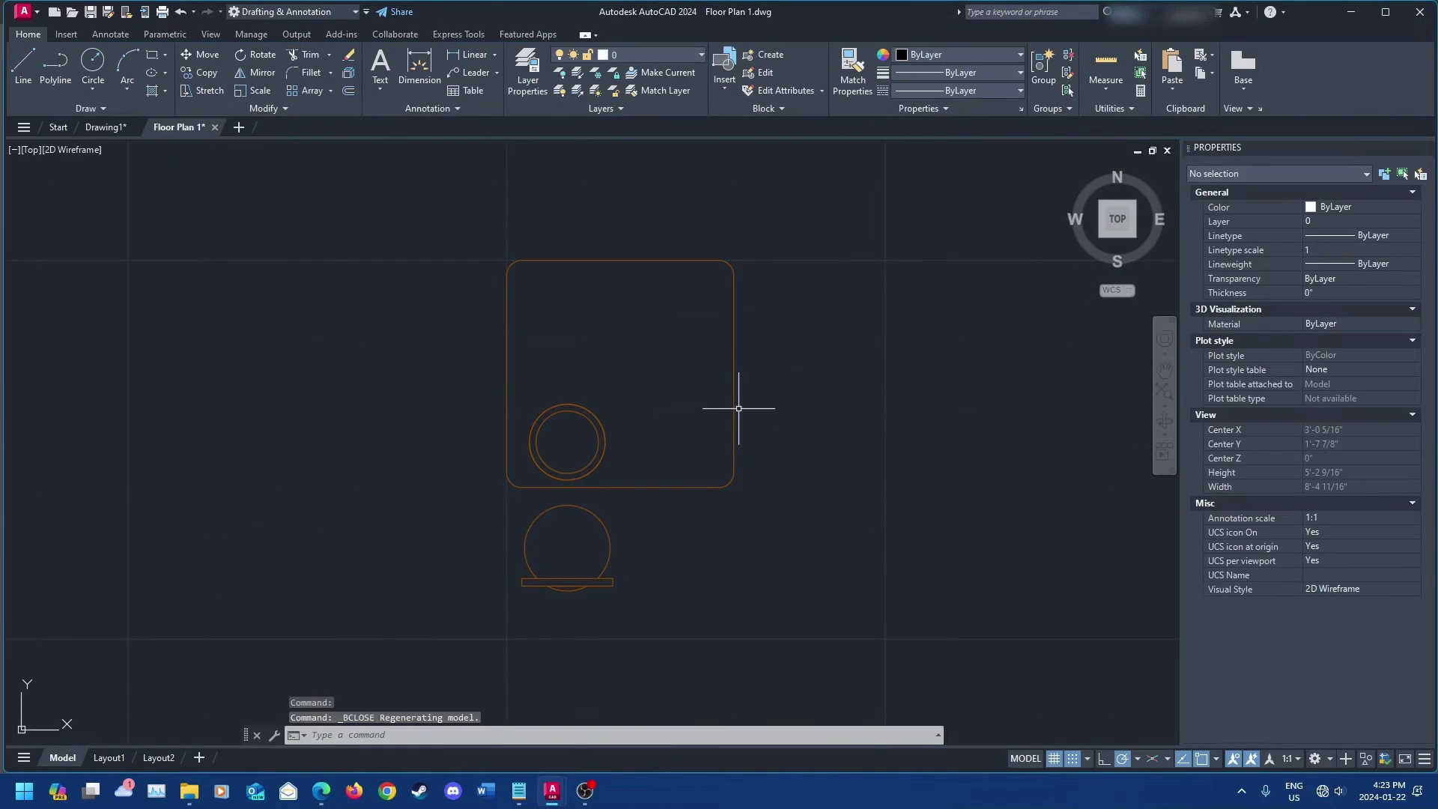
# Step: Stretch the inserted table set block horizontally to a Distance1 of 5'-11"
pyautogui.click(734, 403)
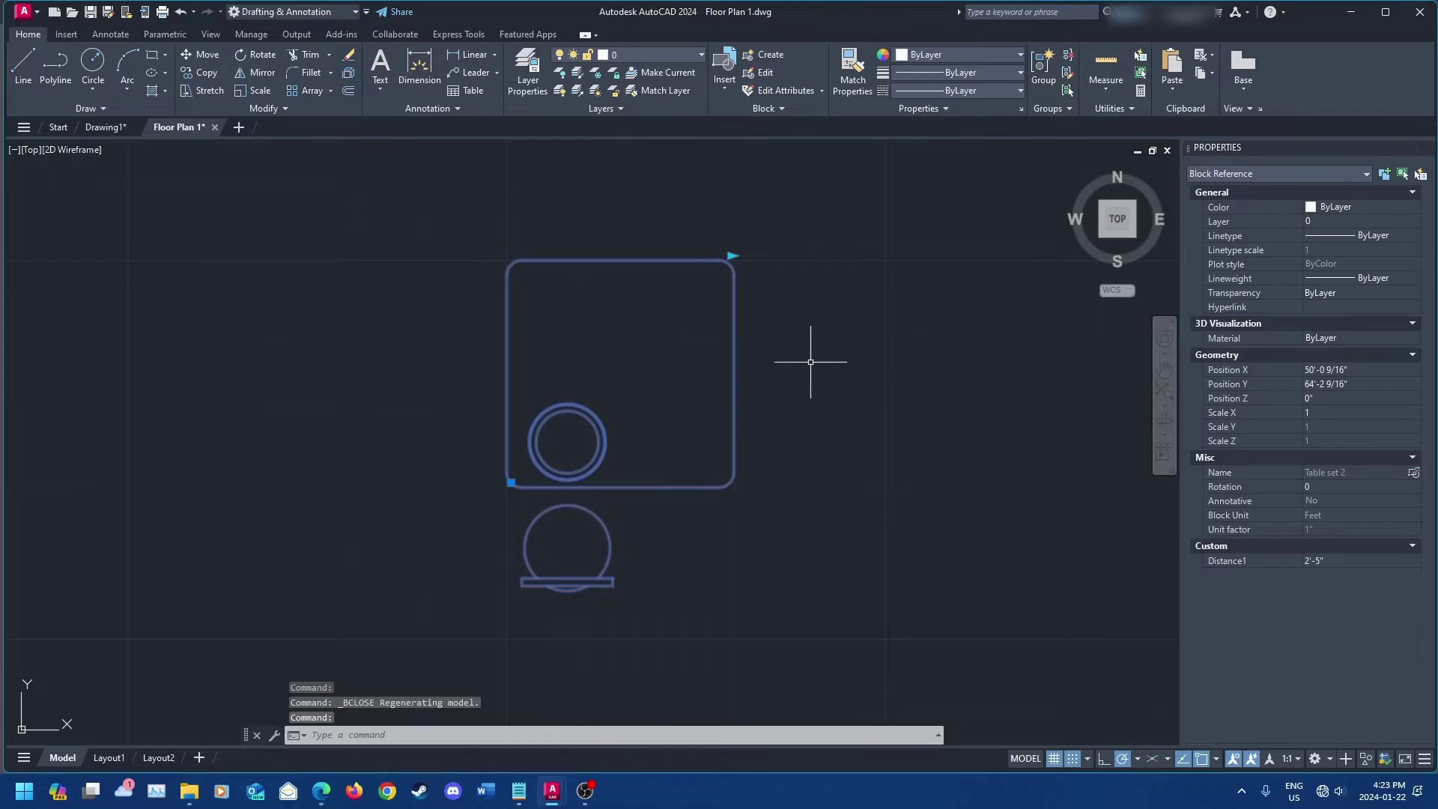
pyautogui.moveTo(798, 318); pyautogui.dragTo(720, 392, button='middle')
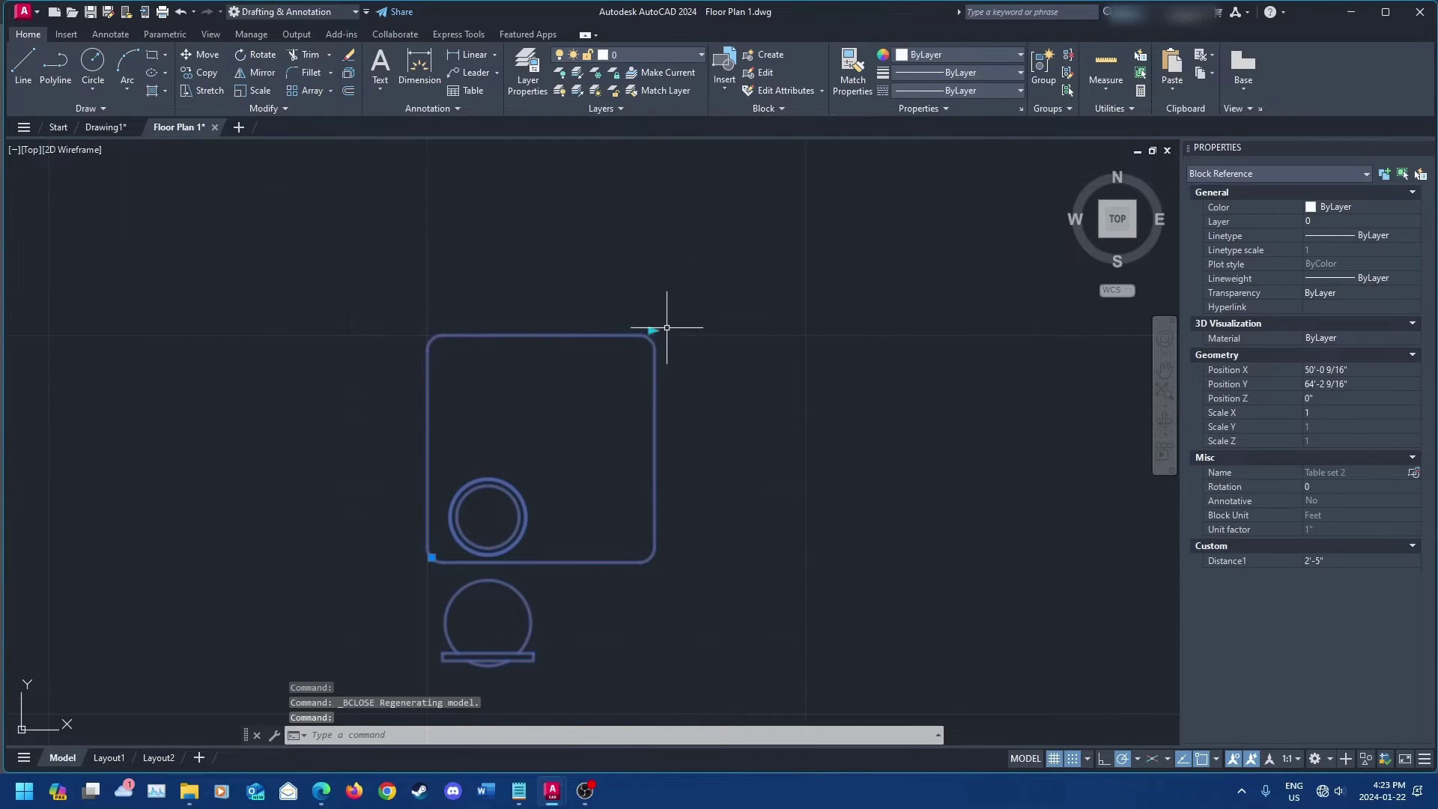
pyautogui.moveTo(651, 330)
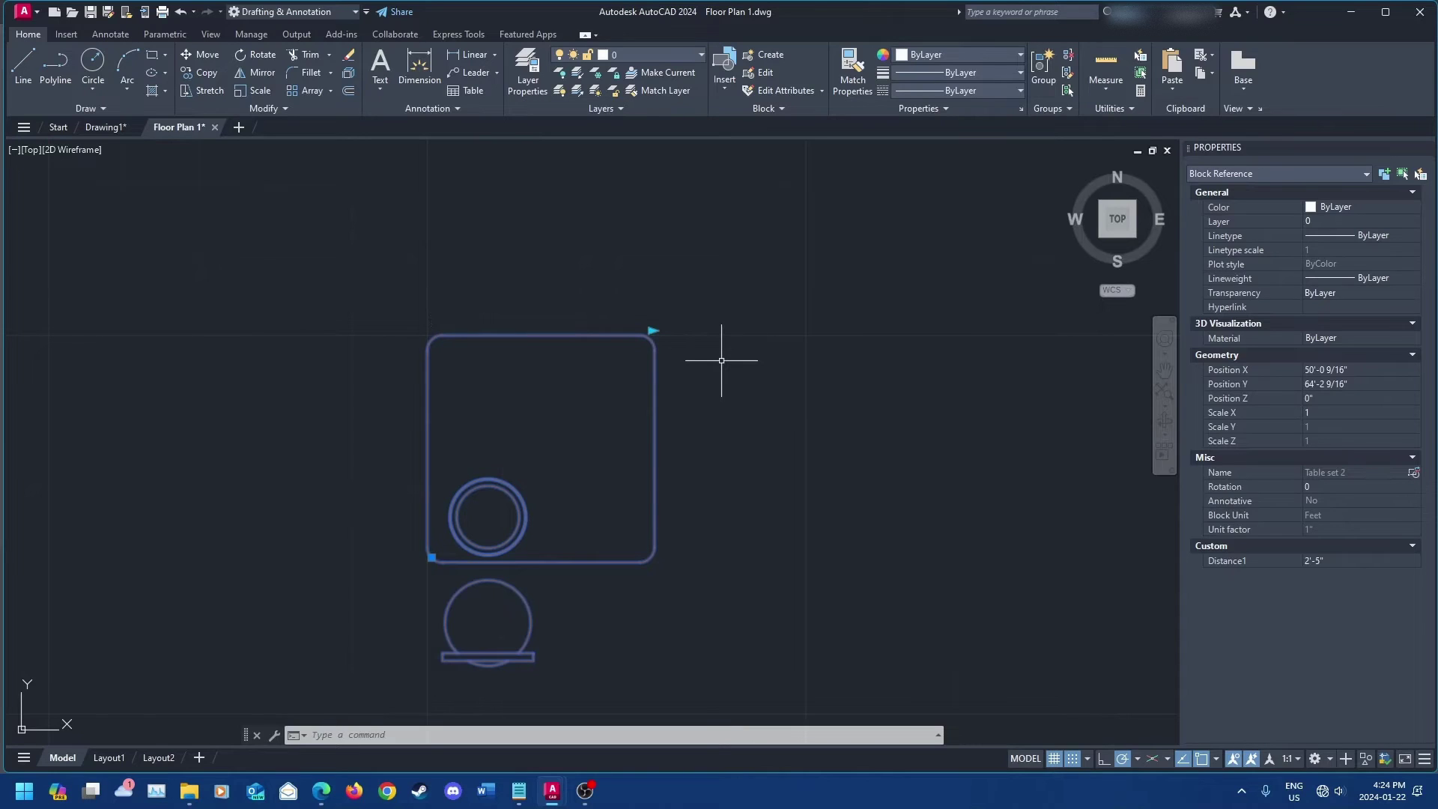
pyautogui.click(652, 330)
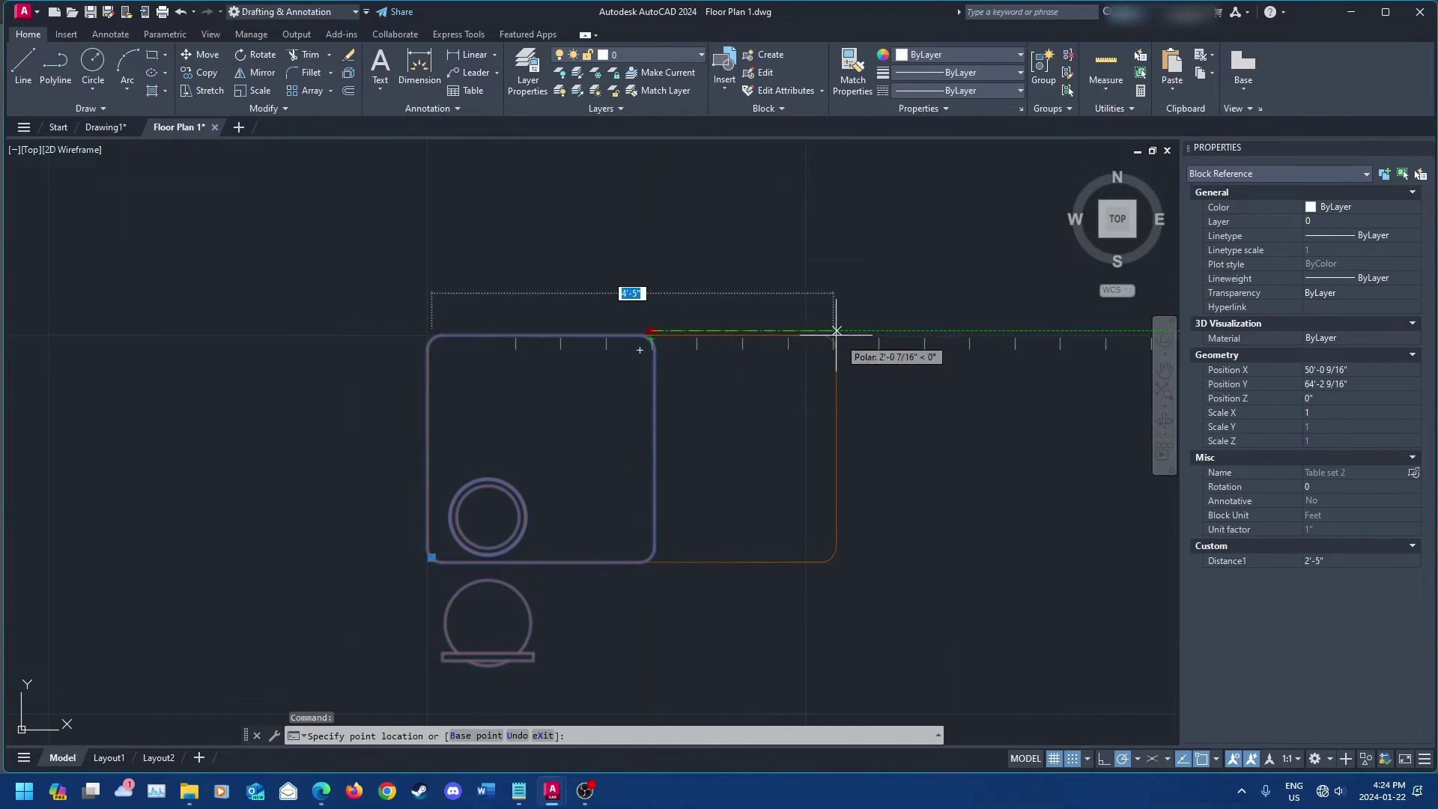
pyautogui.click(970, 330)
pyautogui.scroll(-2, 1045, 447)
pyautogui.moveTo(1045, 447); pyautogui.dragTo(731, 449, button='middle')
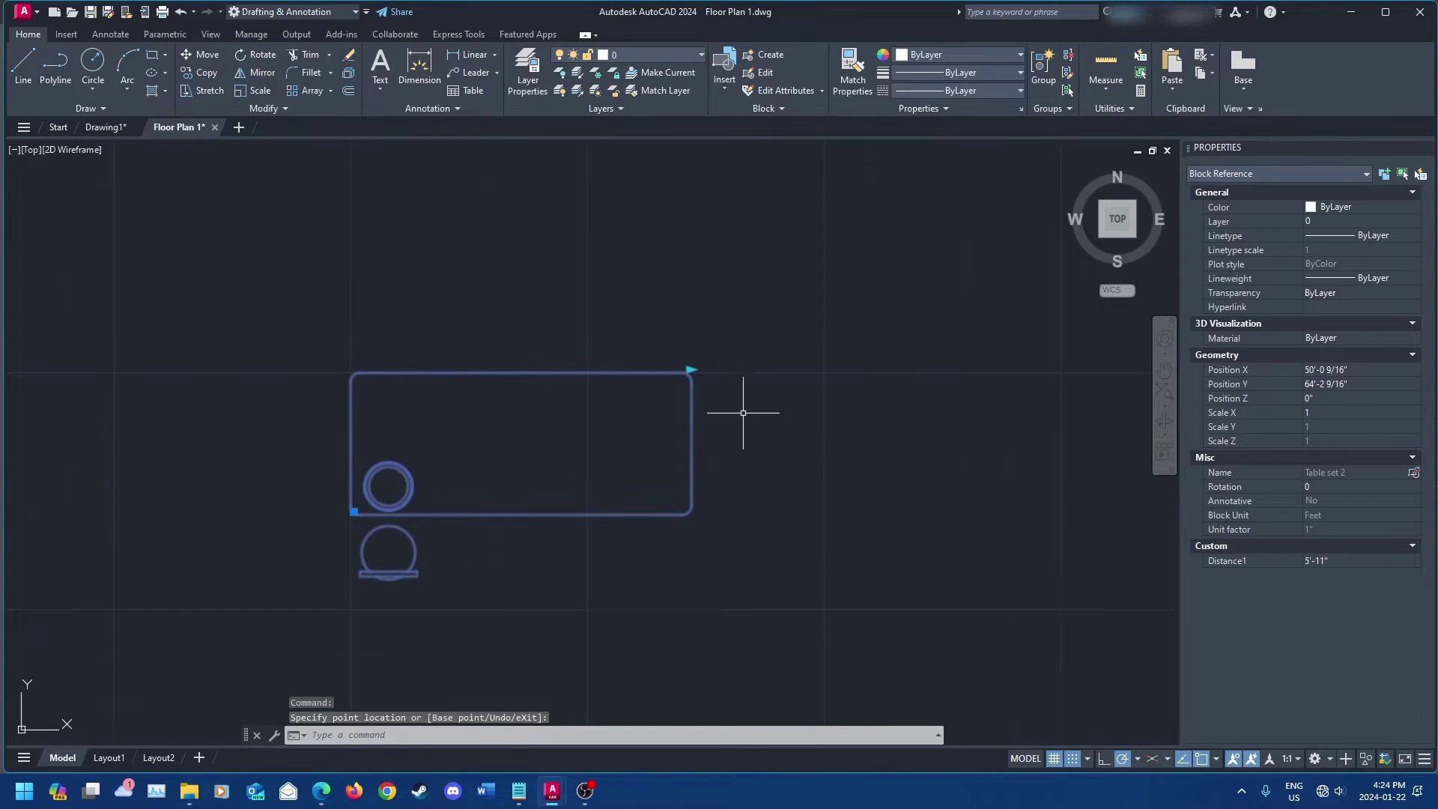
# Step: Lengthen the table by 14' to a Distance1 of 19'-11"
pyautogui.click(690, 369)
pyautogui.scroll(-3, 690, 369)
pyautogui.scroll(3, 611, 411)
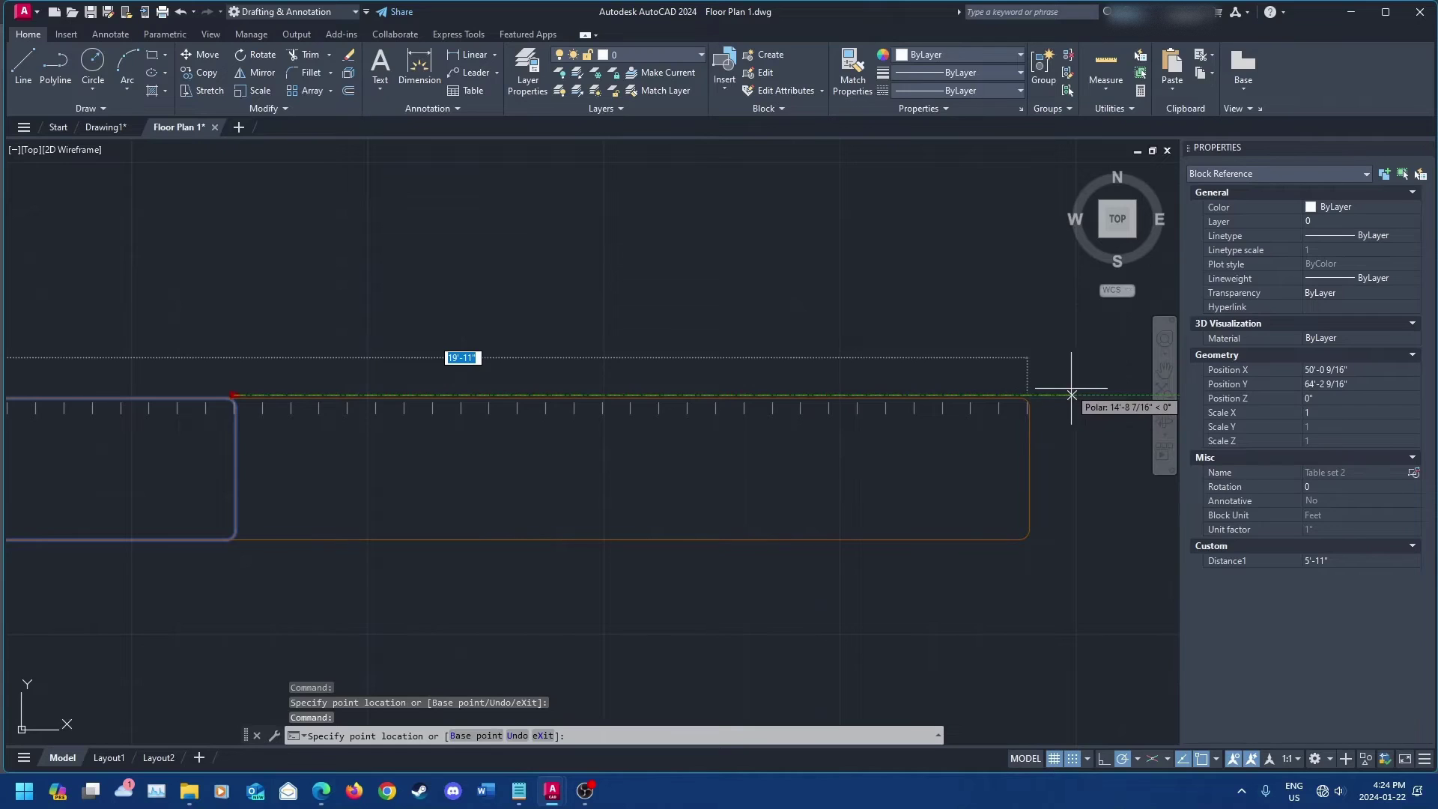
pyautogui.moveTo(1096, 386); pyautogui.dragTo(887, 350, button='middle')
pyautogui.write("14'")
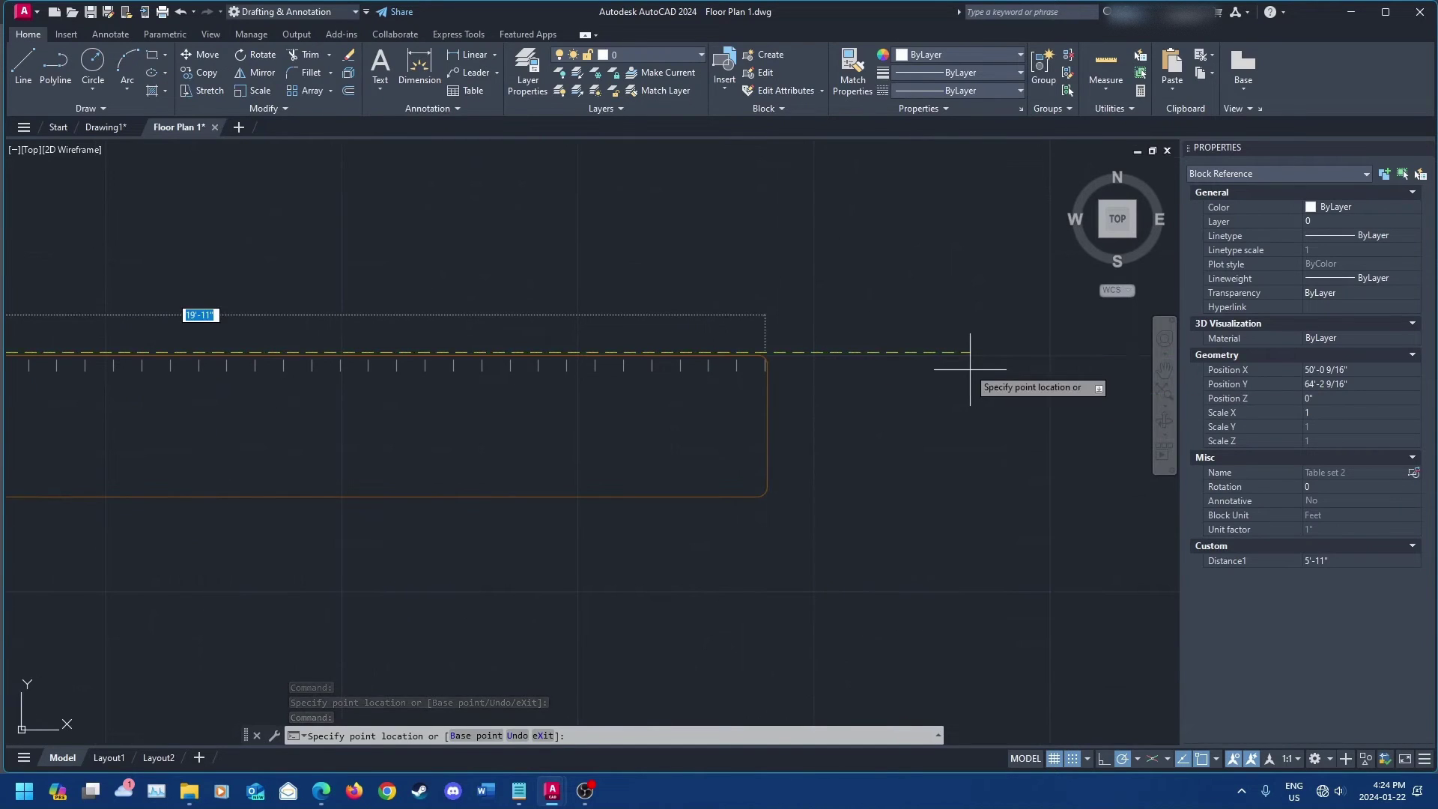
pyautogui.press('Return')
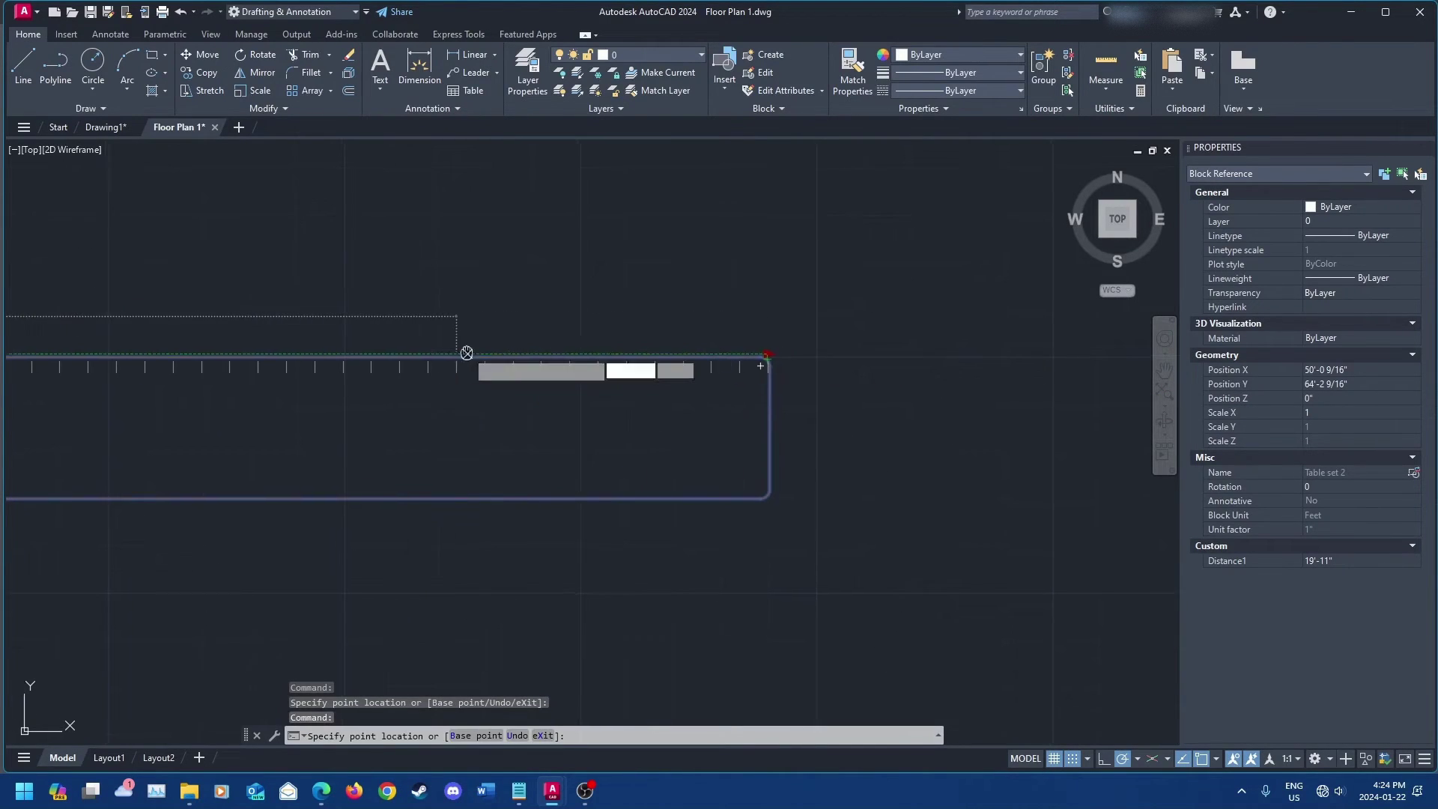
# Step: Shorten the table to a Distance1 of 9'-11", and bring it back to 2'-5"
pyautogui.click(562, 357)
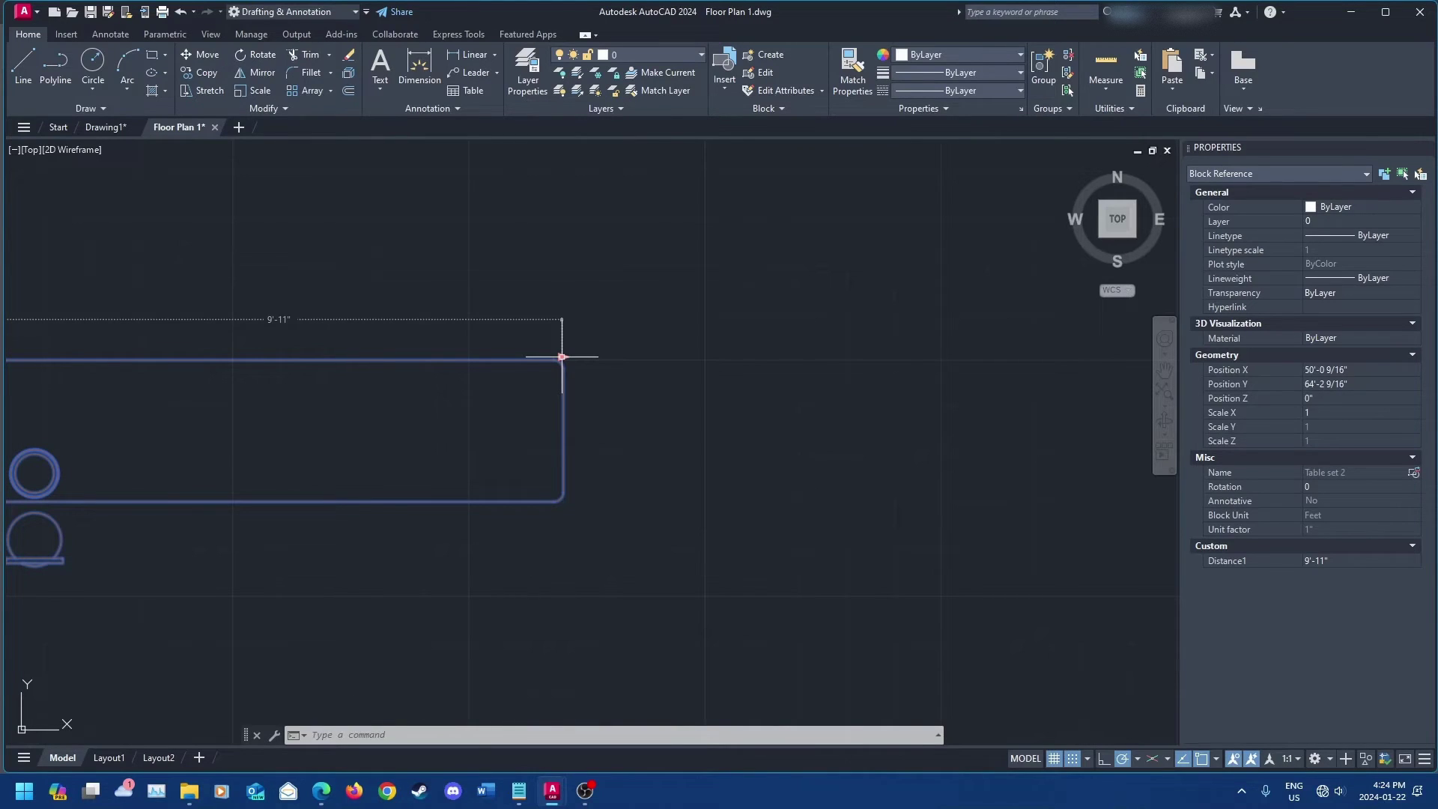
pyautogui.moveTo(284, 396); pyautogui.dragTo(588, 388, button='middle')
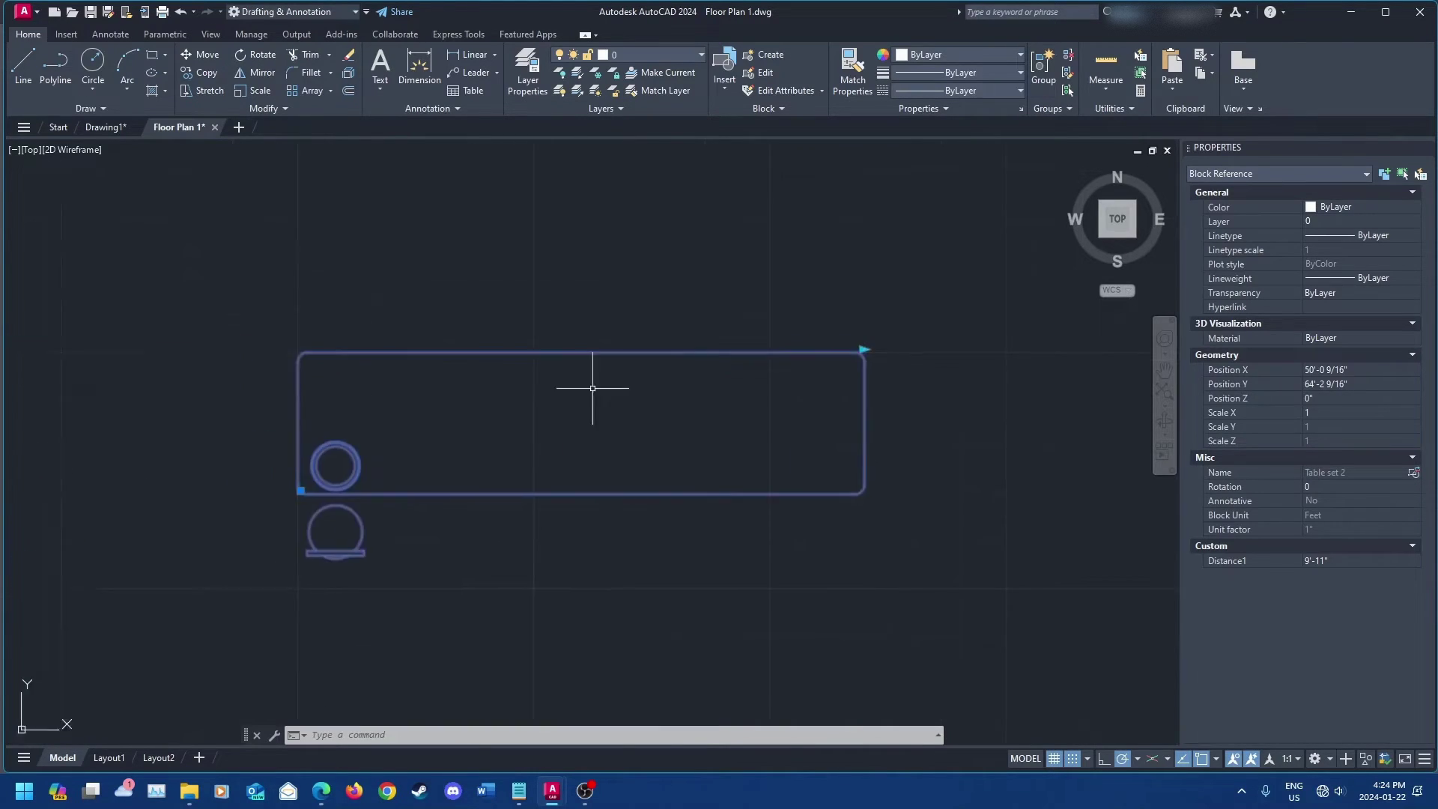
pyautogui.click(863, 349)
pyautogui.click(437, 362)
pyautogui.moveTo(399, 383); pyautogui.dragTo(515, 399, button='middle')
pyautogui.moveTo(527, 470)
pyautogui.mouseDown(button='middle')
pyautogui.moveTo(610, 475)
pyautogui.moveTo(654, 458)
pyautogui.mouseUp(button='middle')
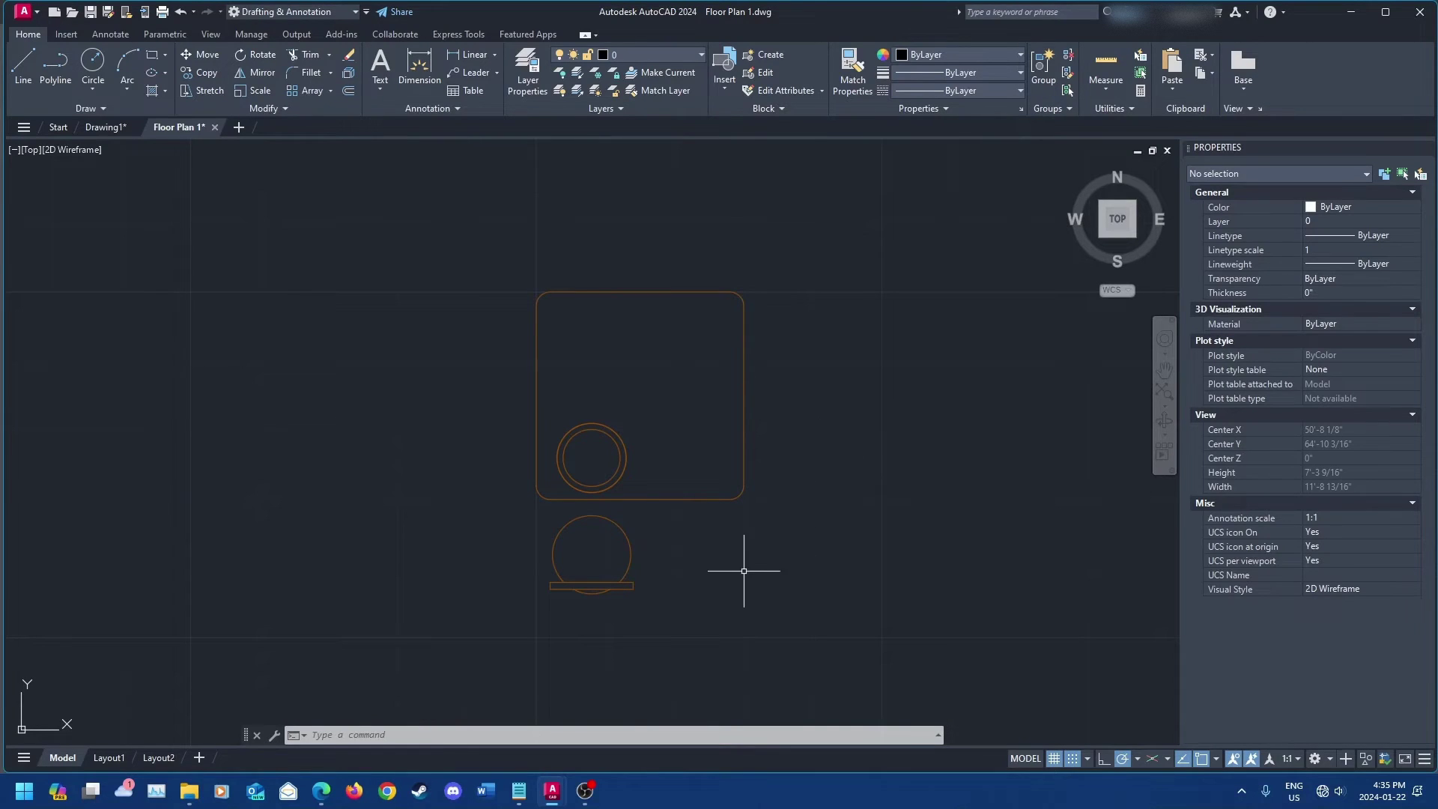
# Step: Open the Table set 2 block definition in the Block Editor
pyautogui.write('b')
pyautogui.press('Return')
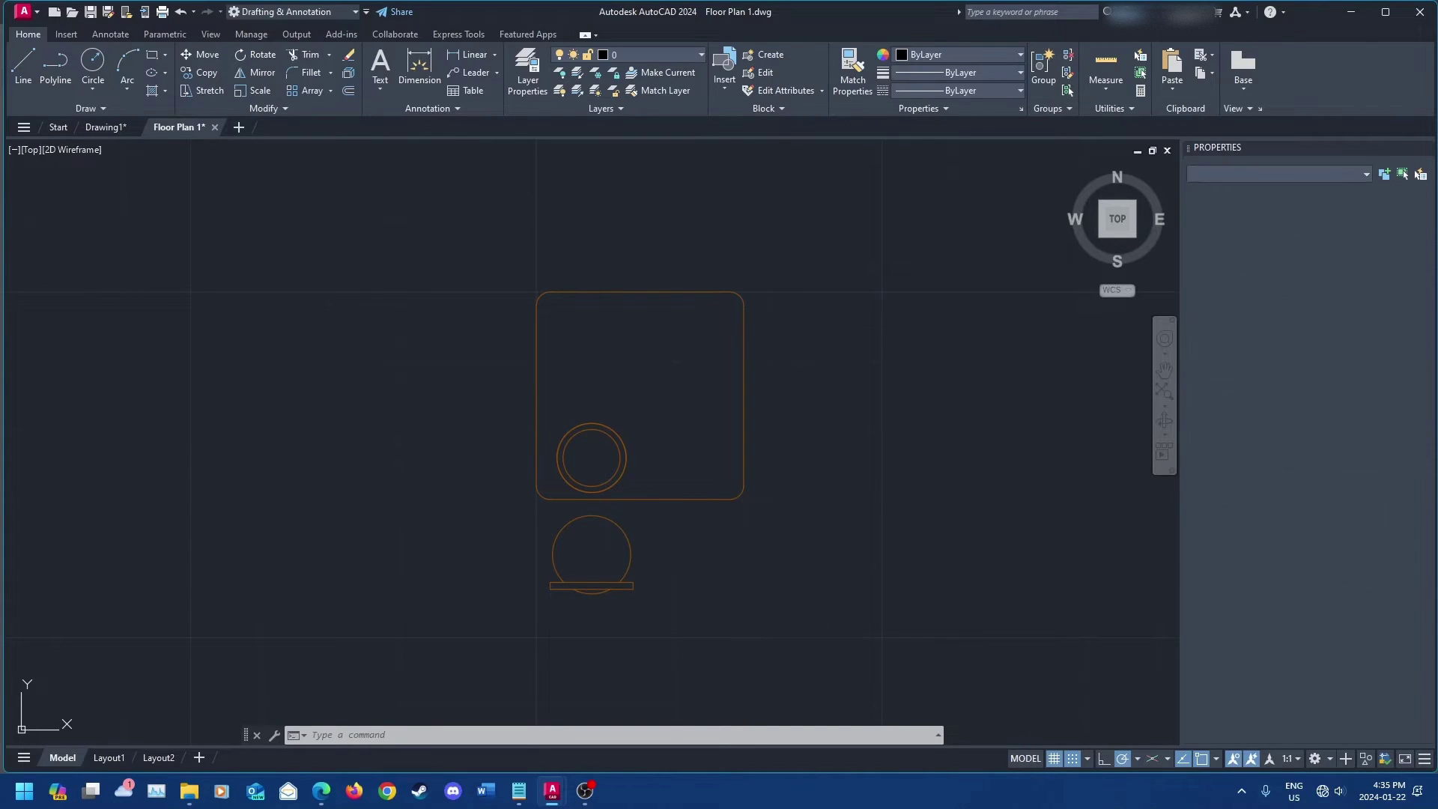
pyautogui.click(625, 387)
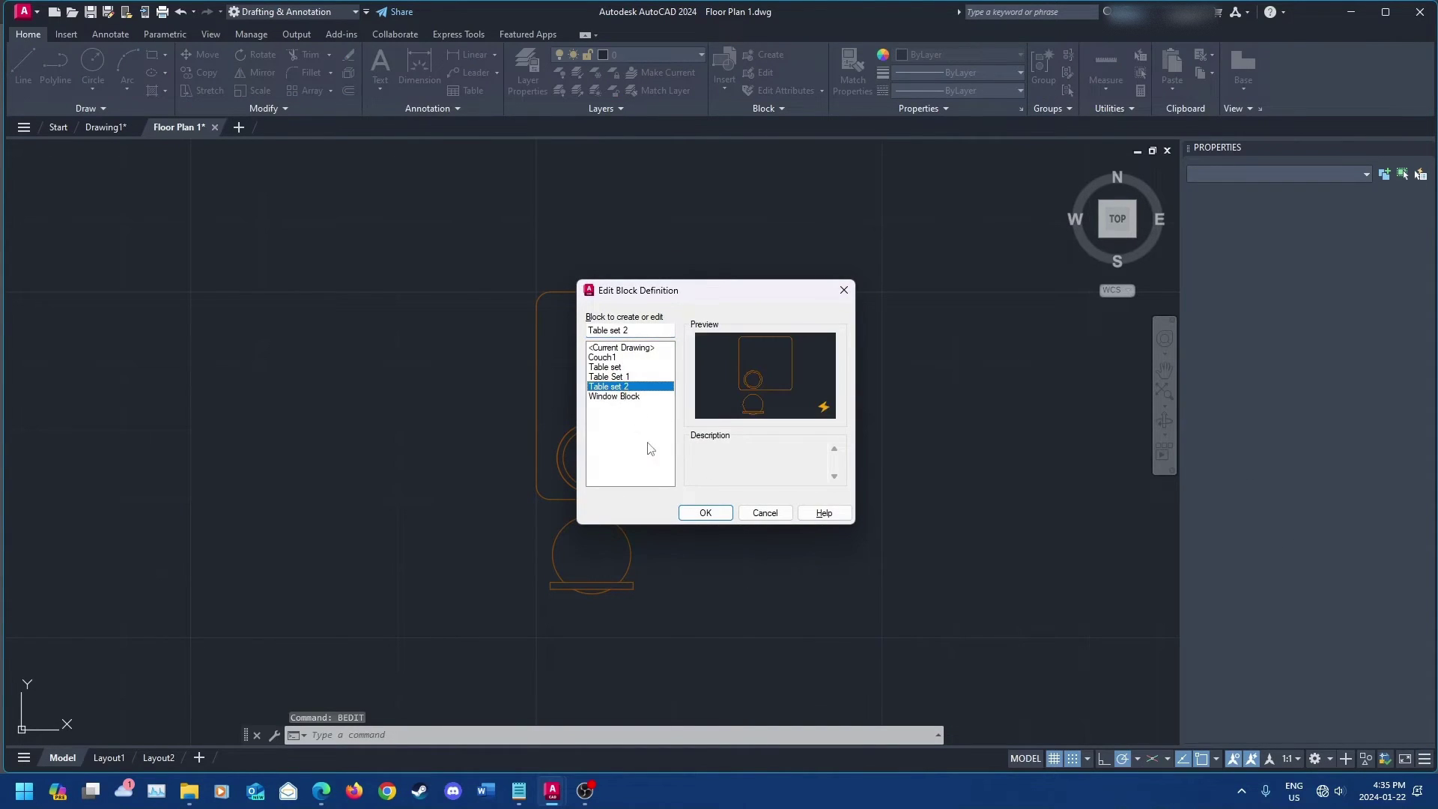
pyautogui.click(705, 512)
pyautogui.moveTo(733, 465)
pyautogui.mouseDown(button='middle')
pyautogui.moveTo(729, 434)
pyautogui.moveTo(749, 466)
pyautogui.mouseUp(button='middle')
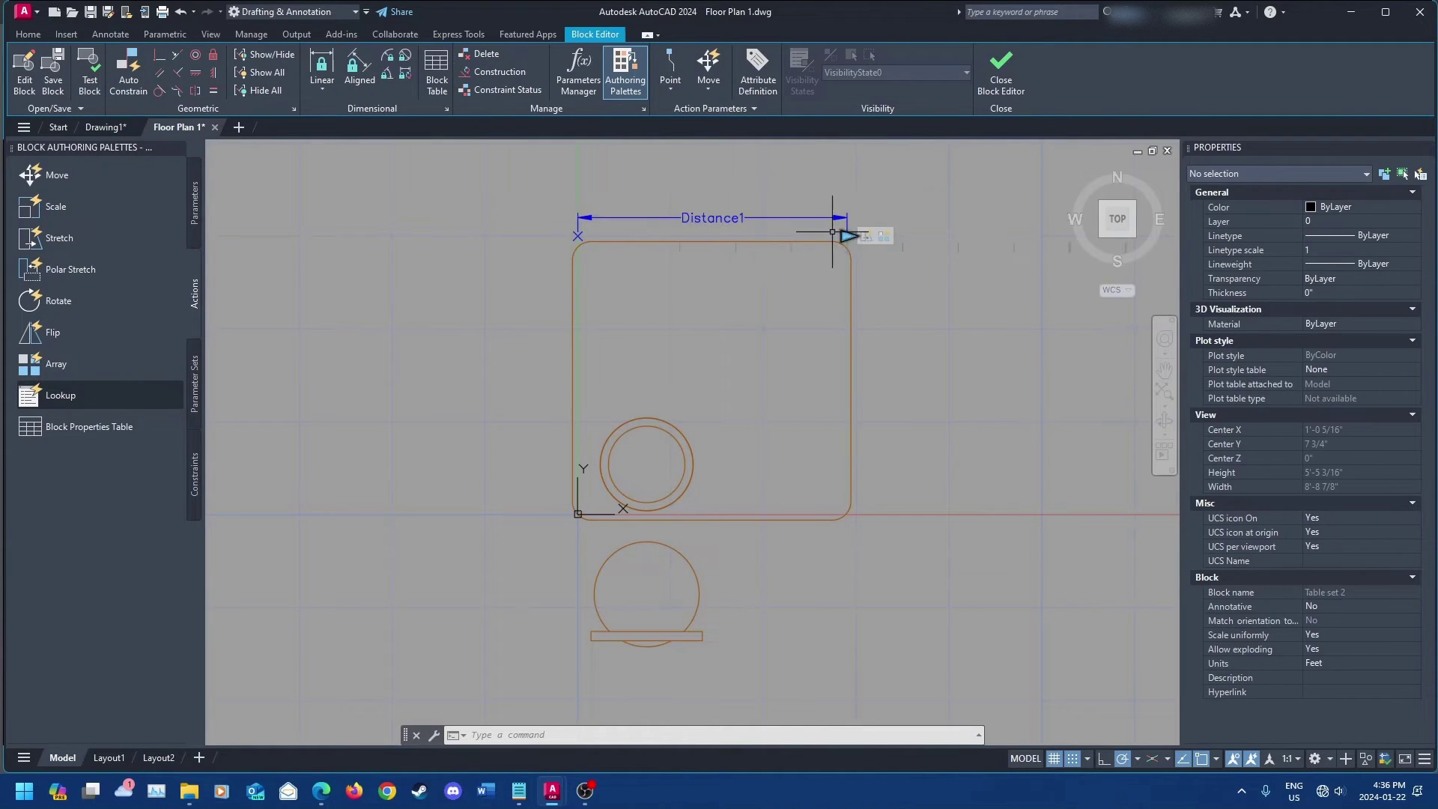
# Step: Delete the existing plate-and-chair Array action from the Distance1 parameter
pyautogui.rightClick(886, 239)
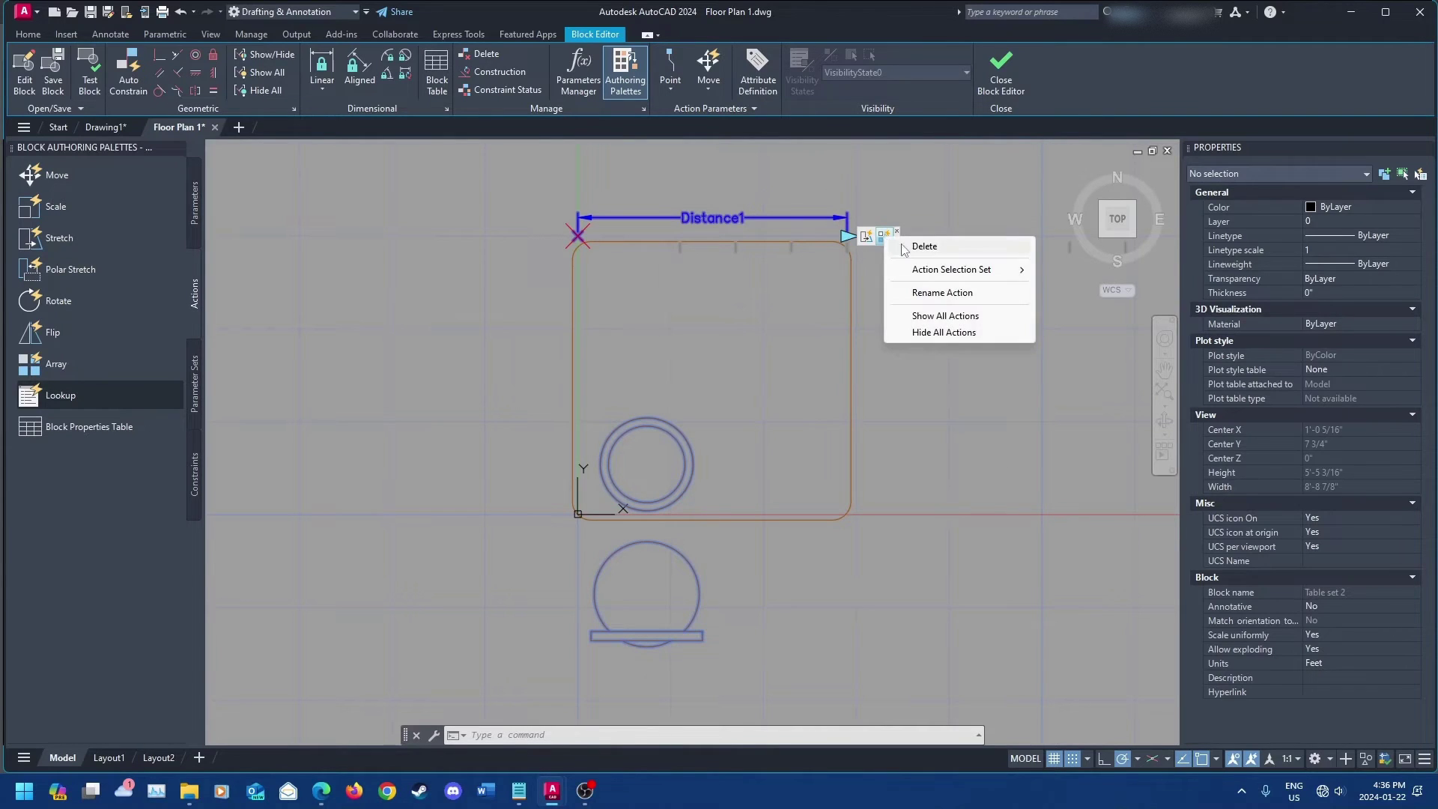
pyautogui.click(923, 244)
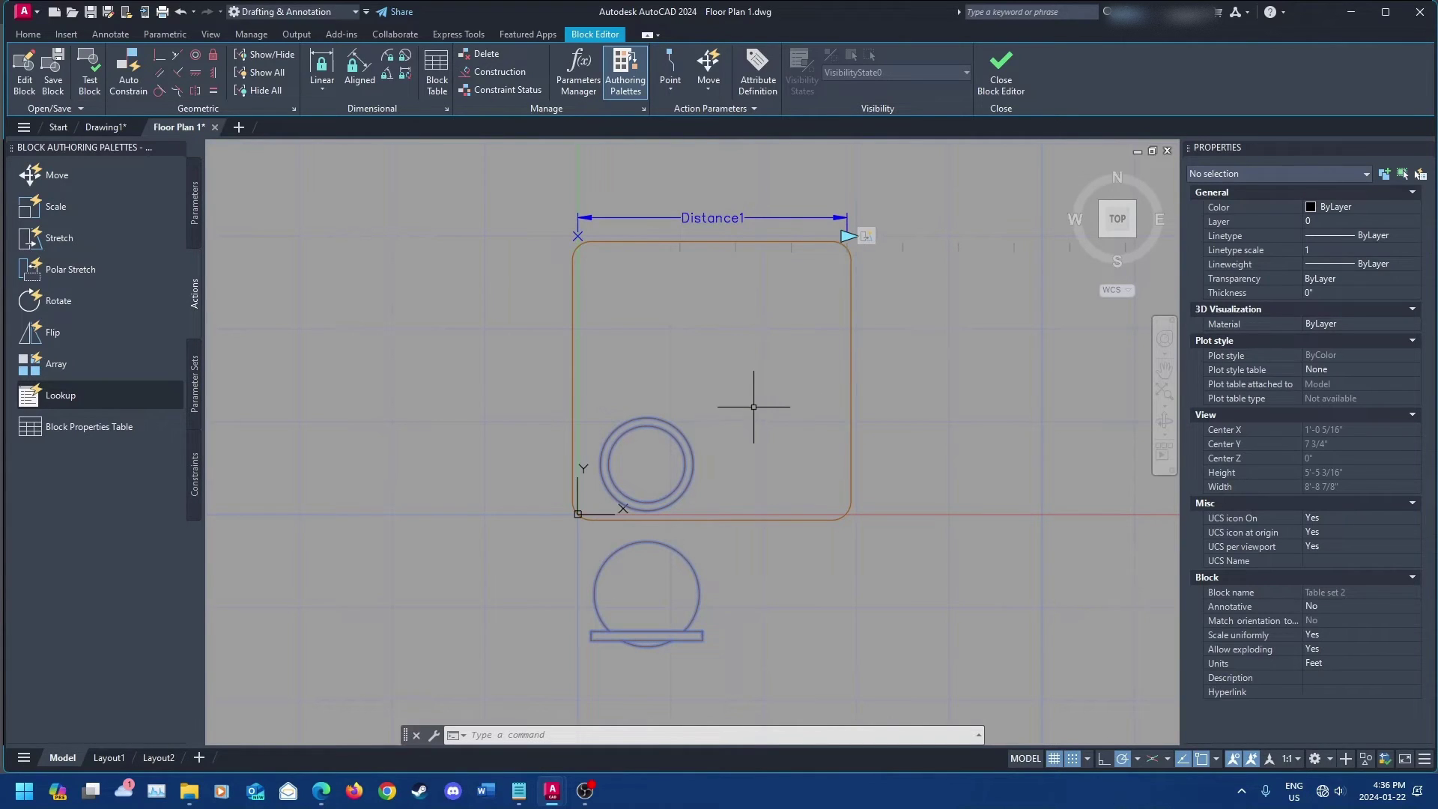
pyautogui.press('Escape')
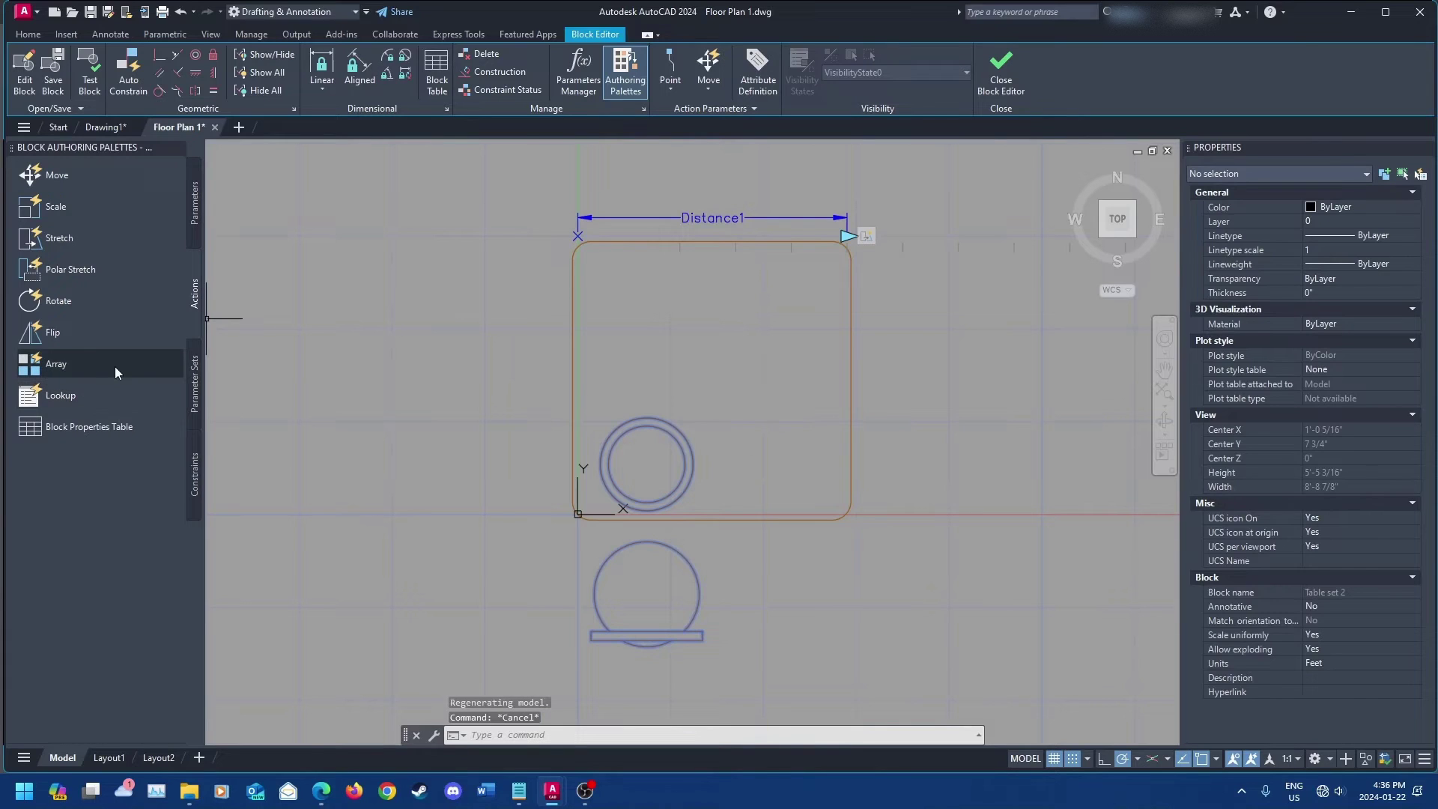
# Step: Start an Array action on the Distance1 parameter with the plate and the chair as its selection set
pyautogui.click(114, 366)
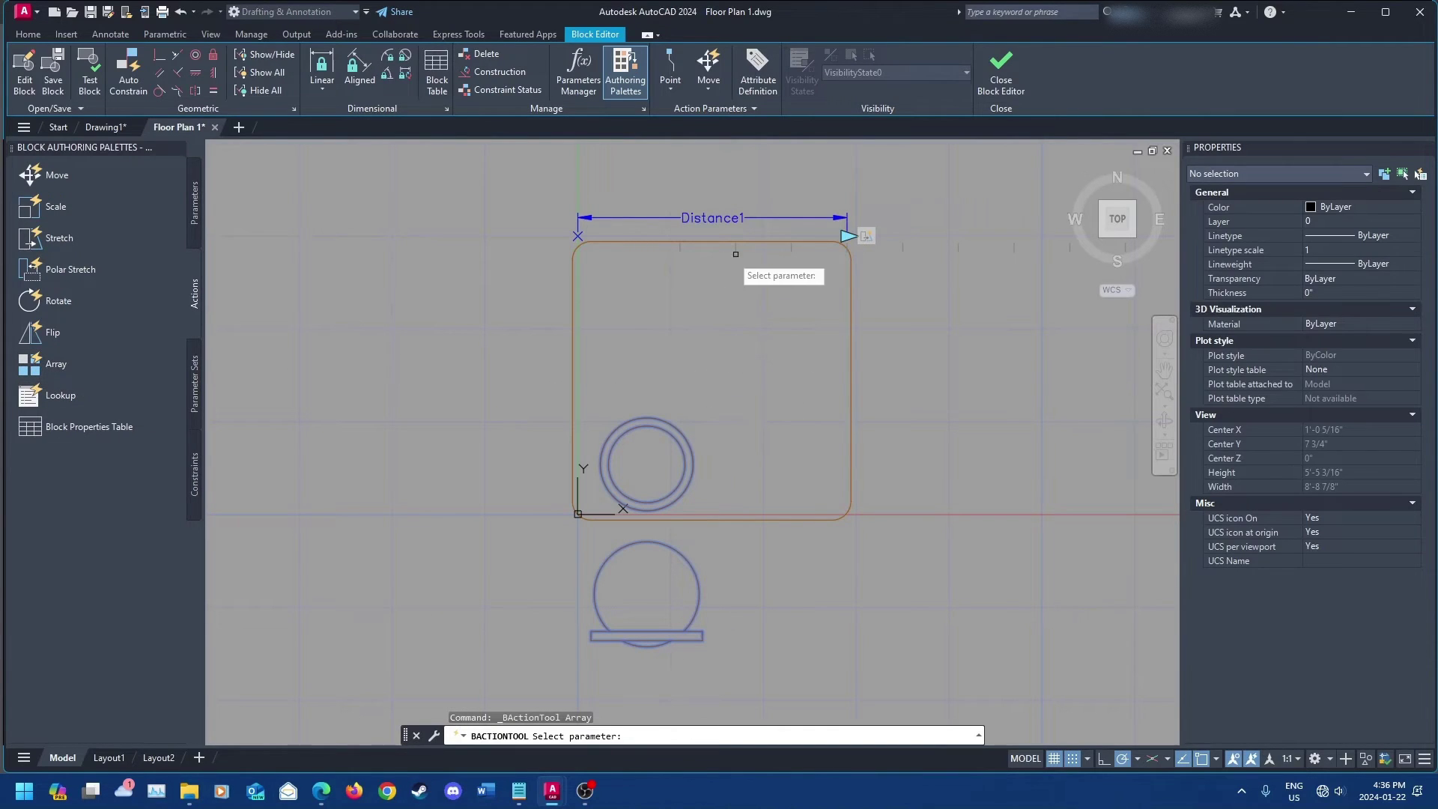
pyautogui.click(733, 218)
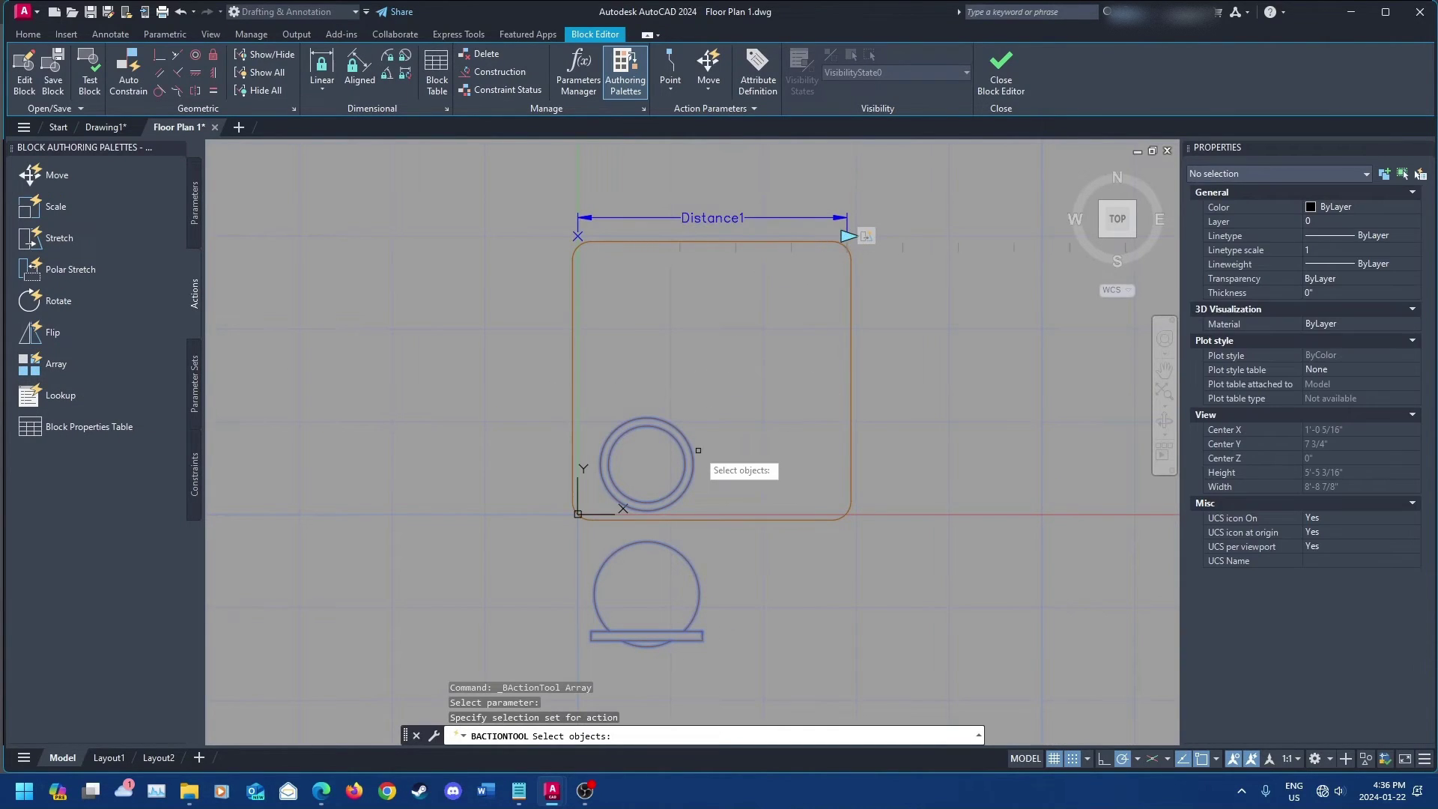
pyautogui.click(723, 483)
pyautogui.click(596, 465)
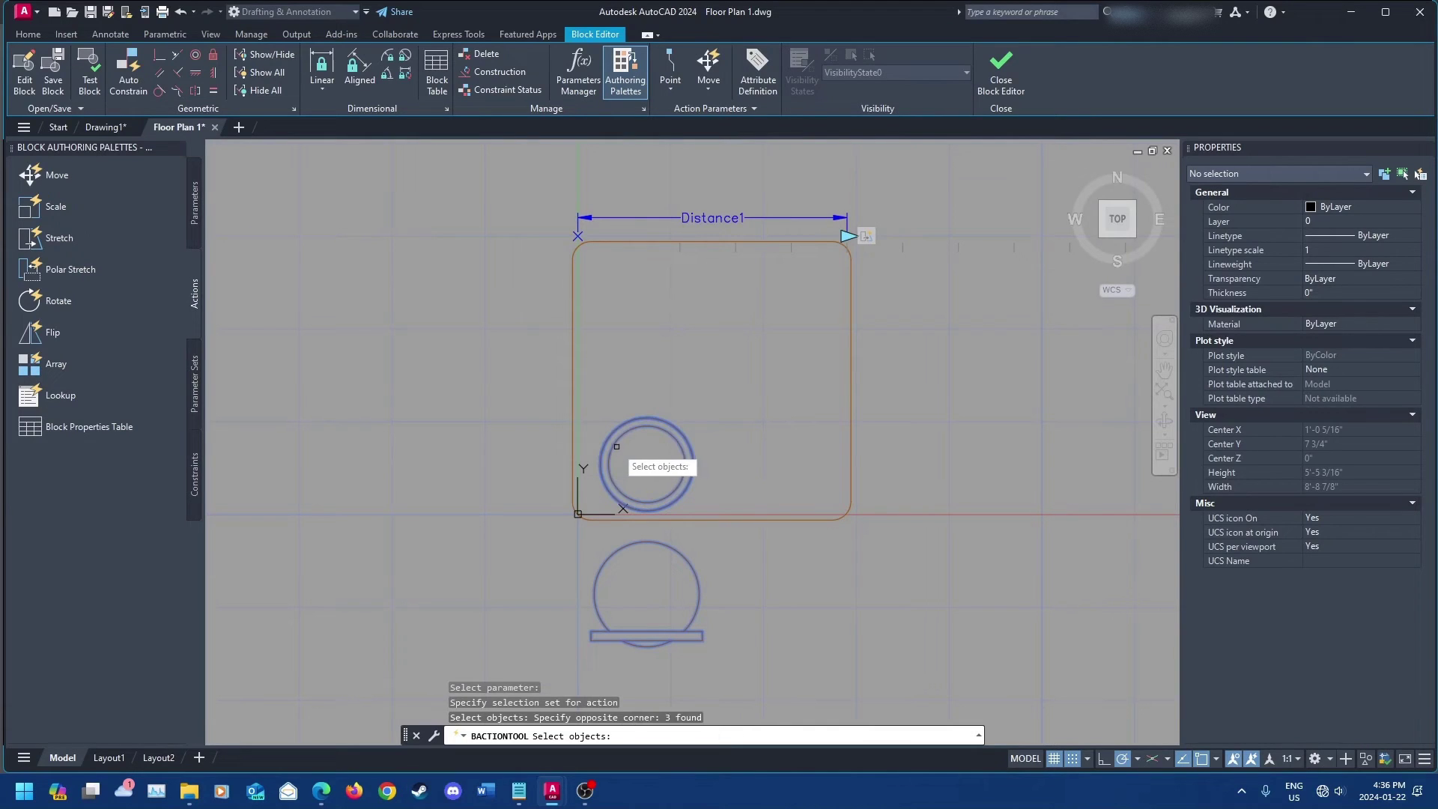
pyautogui.click(732, 672)
pyautogui.click(516, 524)
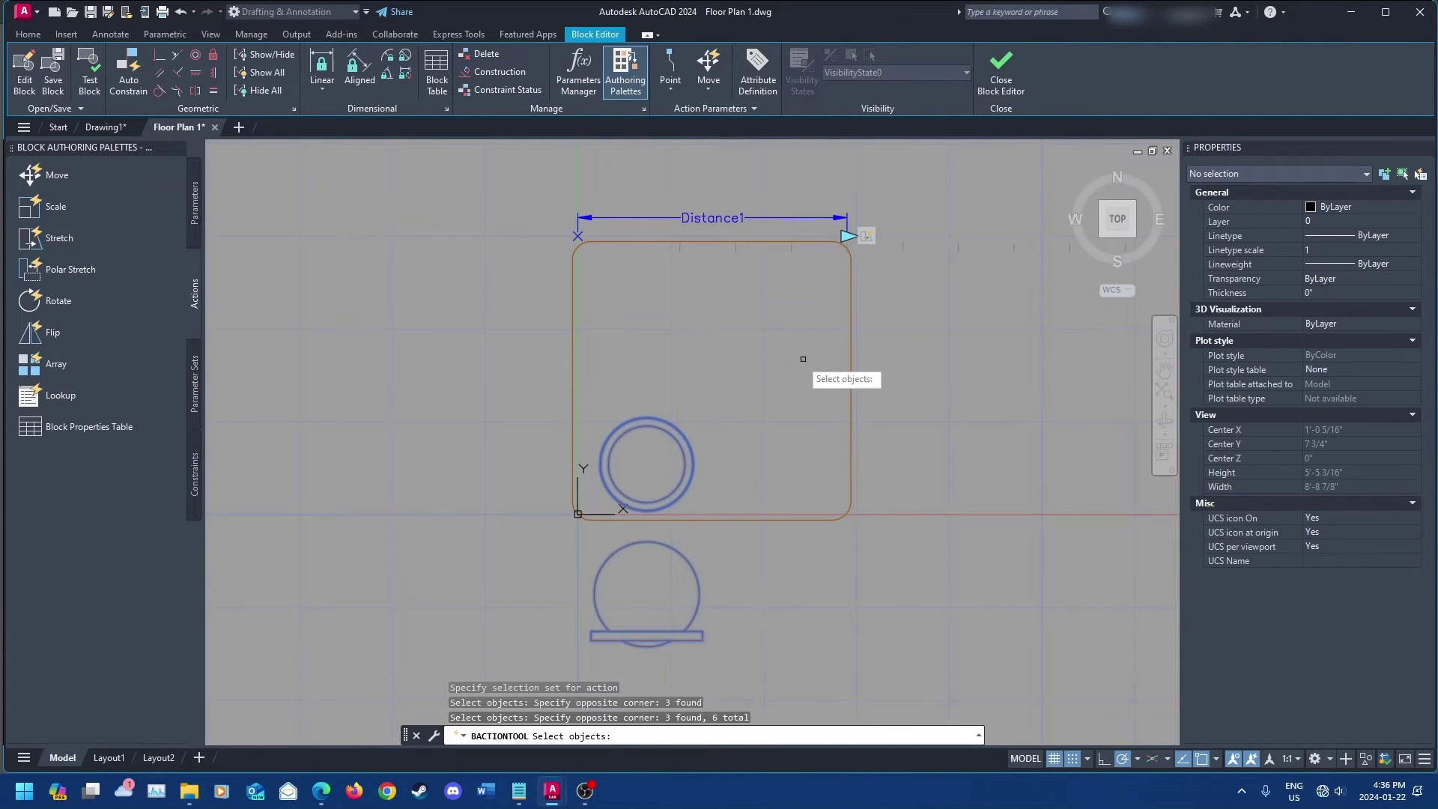
pyautogui.press('Return')
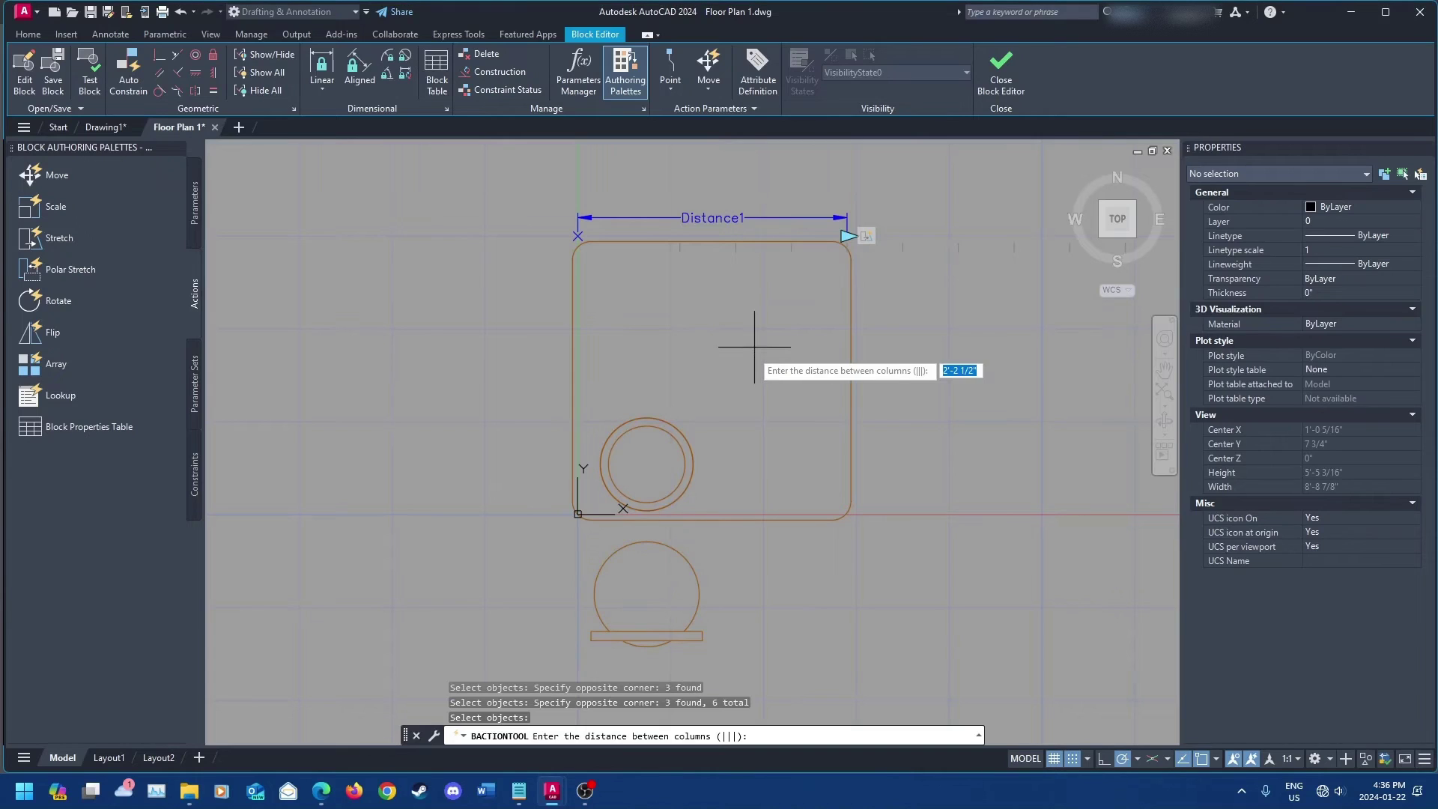
# Step: Define the array's column spacing horizontally from the plate's centre, about 1'-5 9/16", and inspect the new action's properties
pyautogui.click(646, 464)
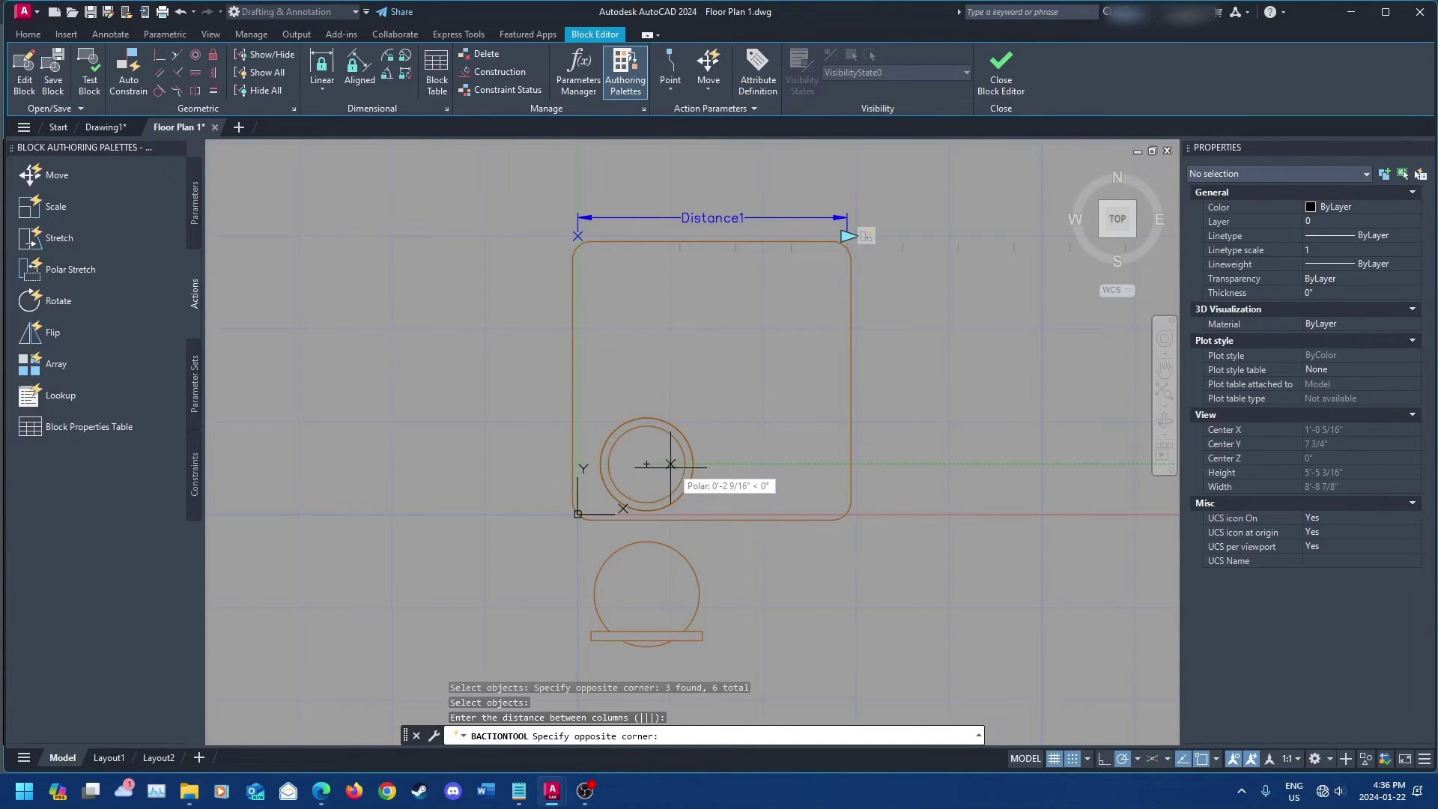
pyautogui.click(810, 463)
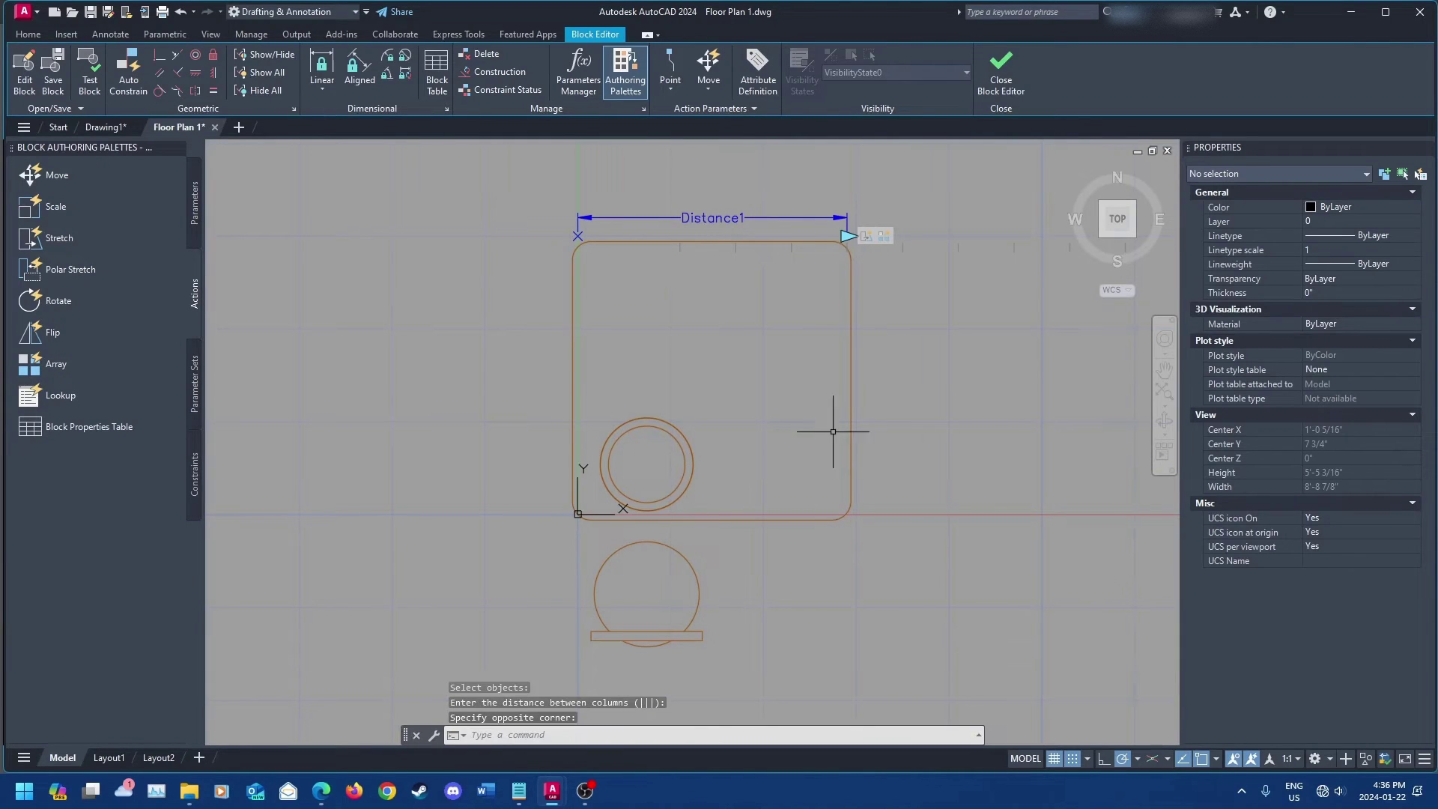
pyautogui.click(884, 237)
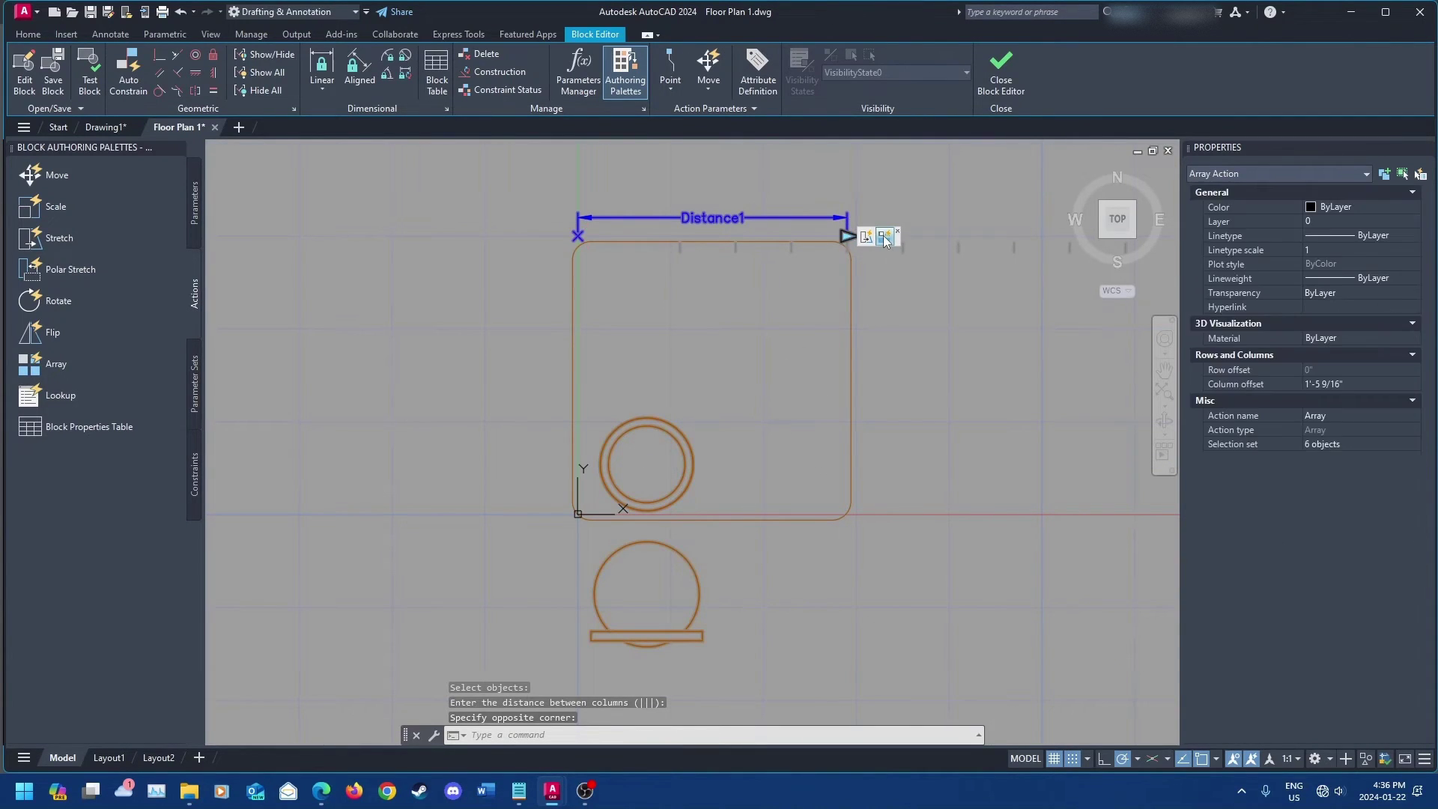
# Step: Save the array changes to the table set block and leave the Block Editor
pyautogui.click(1000, 72)
pyautogui.click(800, 370)
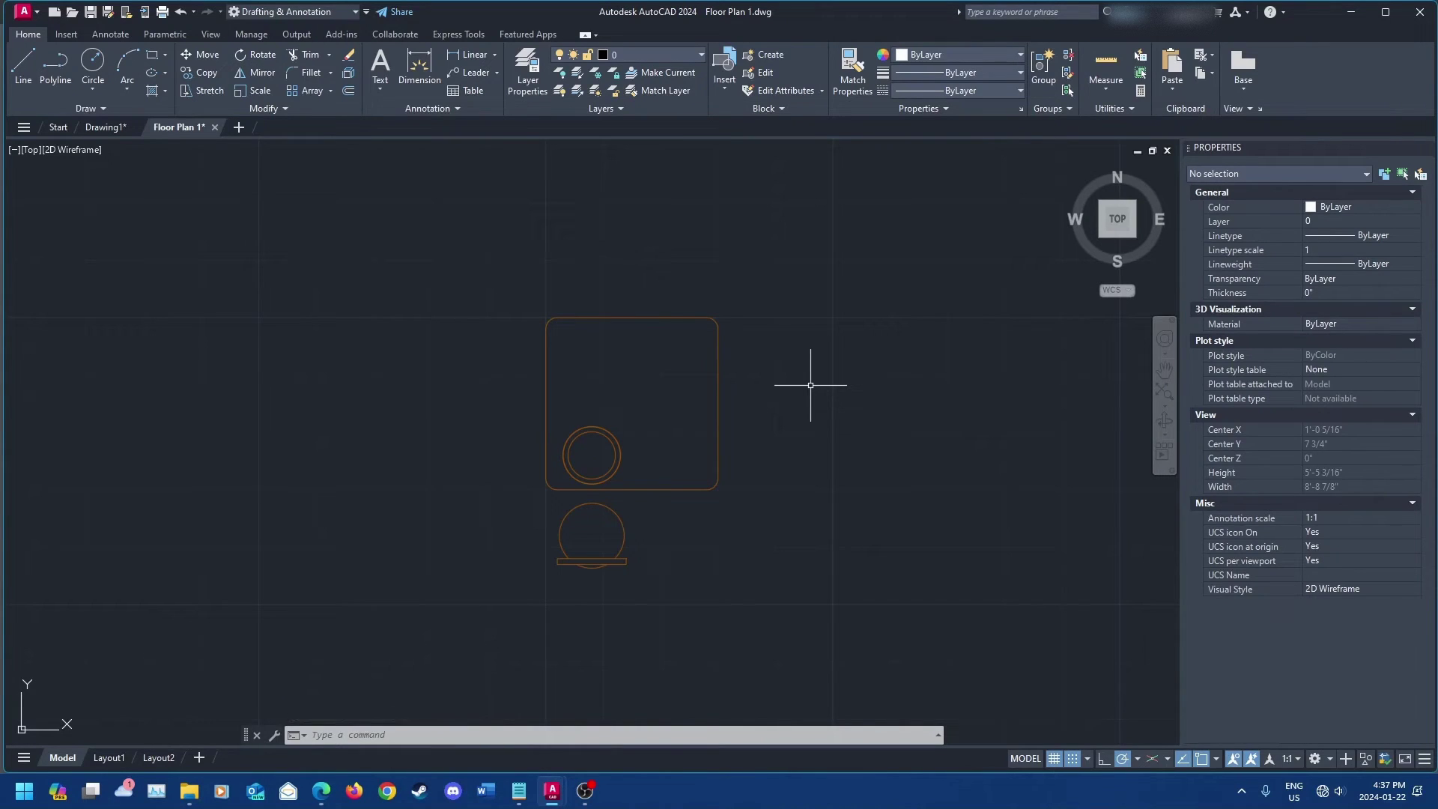
# Step: Stretch the placed table set lengthwise to a Distance1 of 19'-11" to test the plate and chair array
pyautogui.click(719, 383)
pyautogui.click(714, 315)
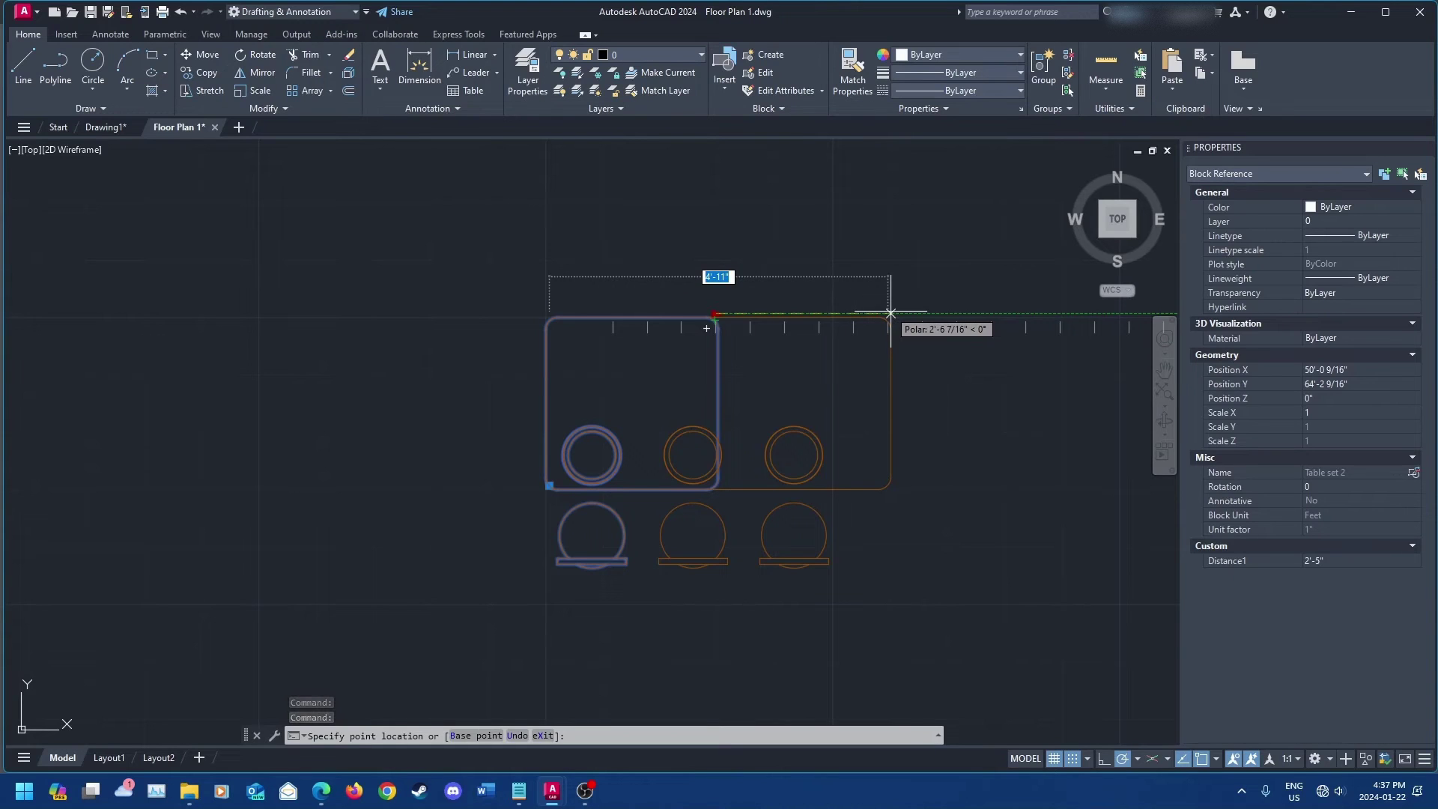
pyautogui.moveTo(925, 313); pyautogui.dragTo(684, 331, button='middle')
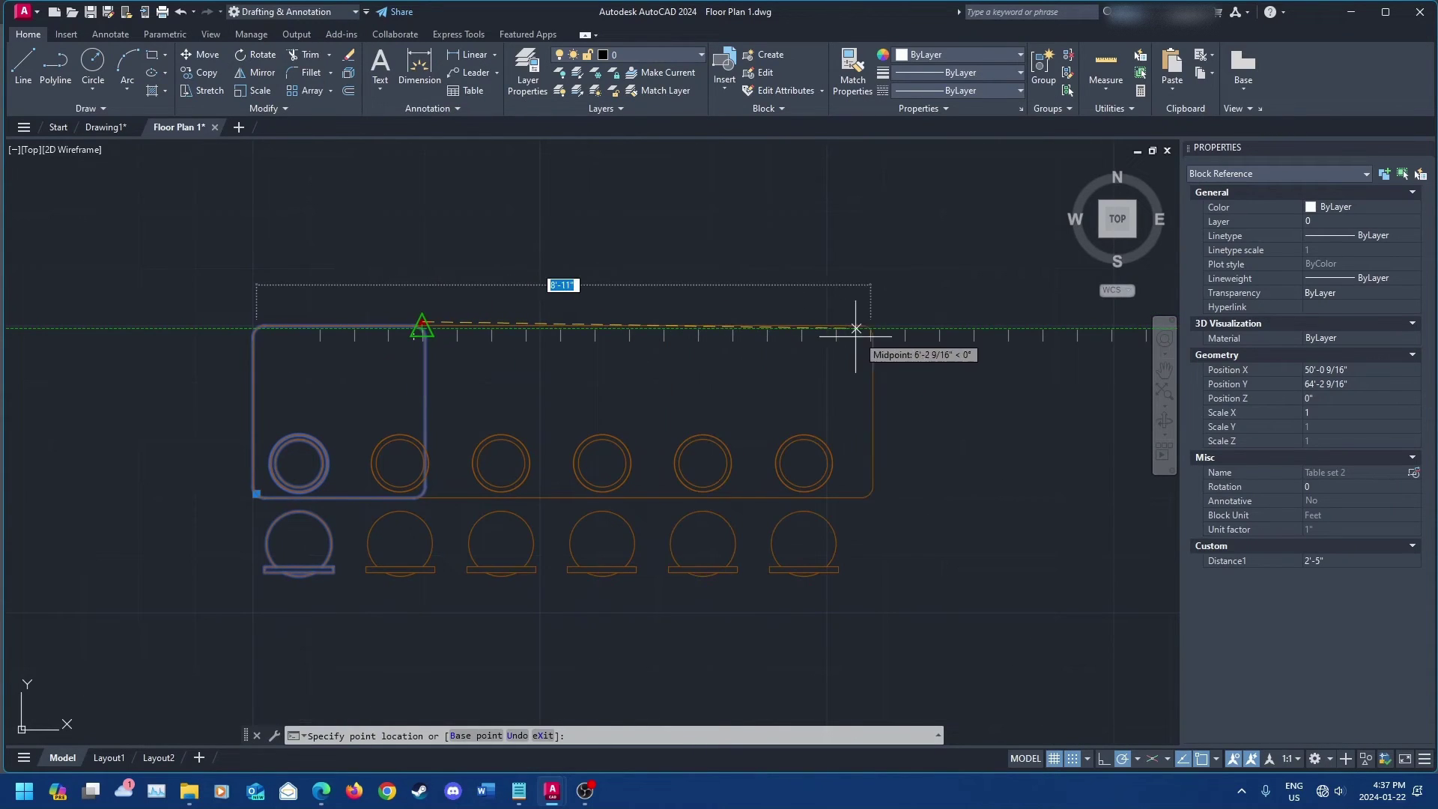
pyautogui.scroll(-4, 1007, 329)
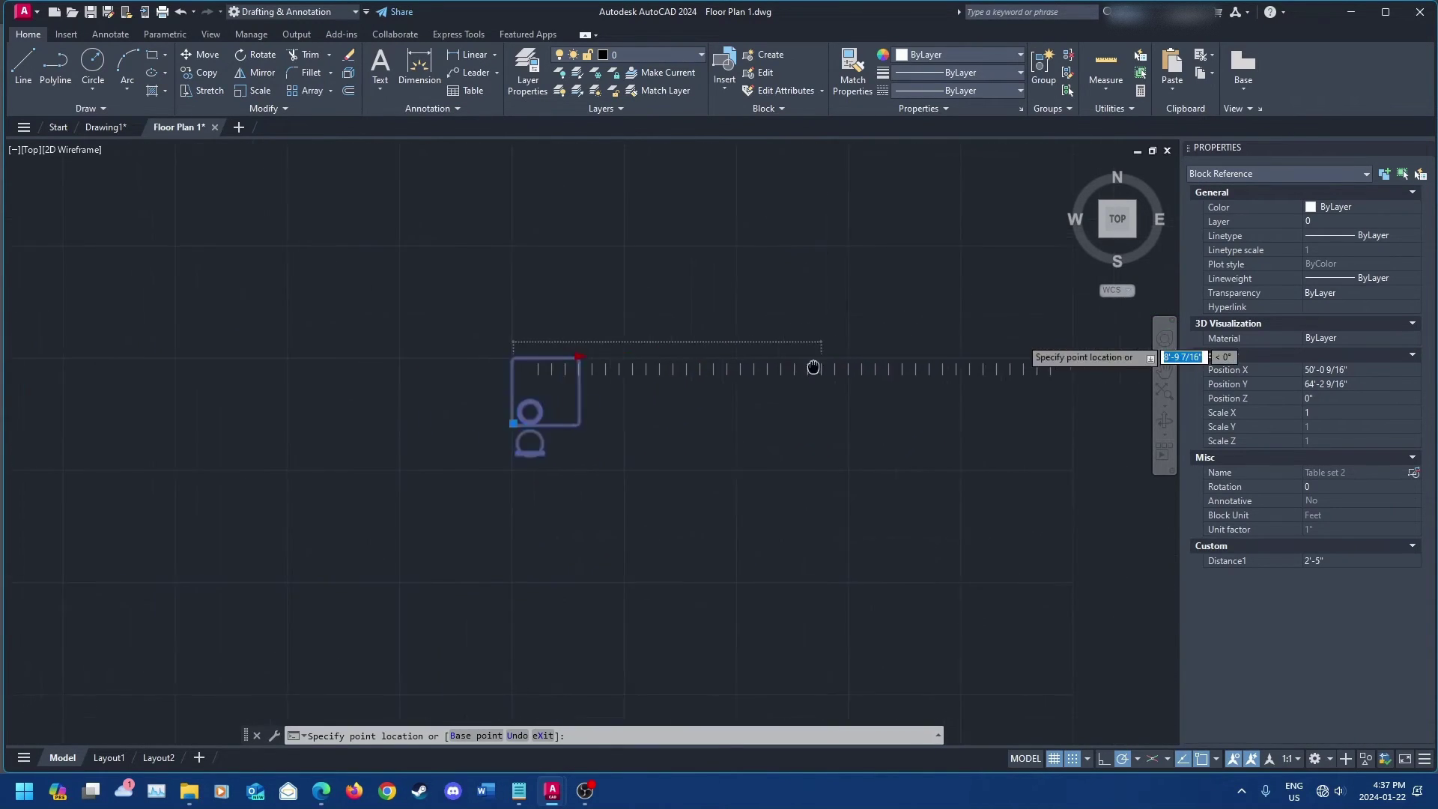
pyautogui.click(985, 359)
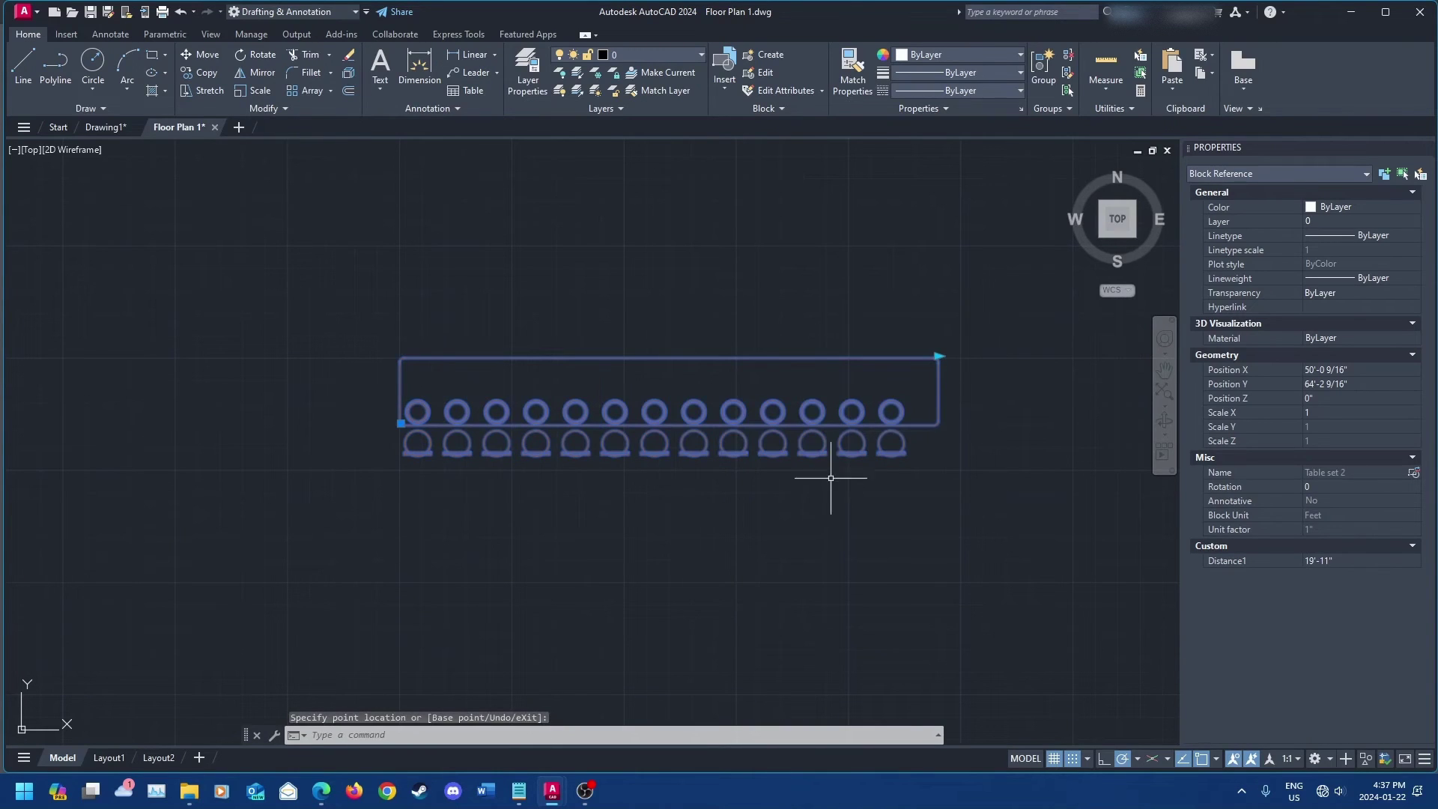
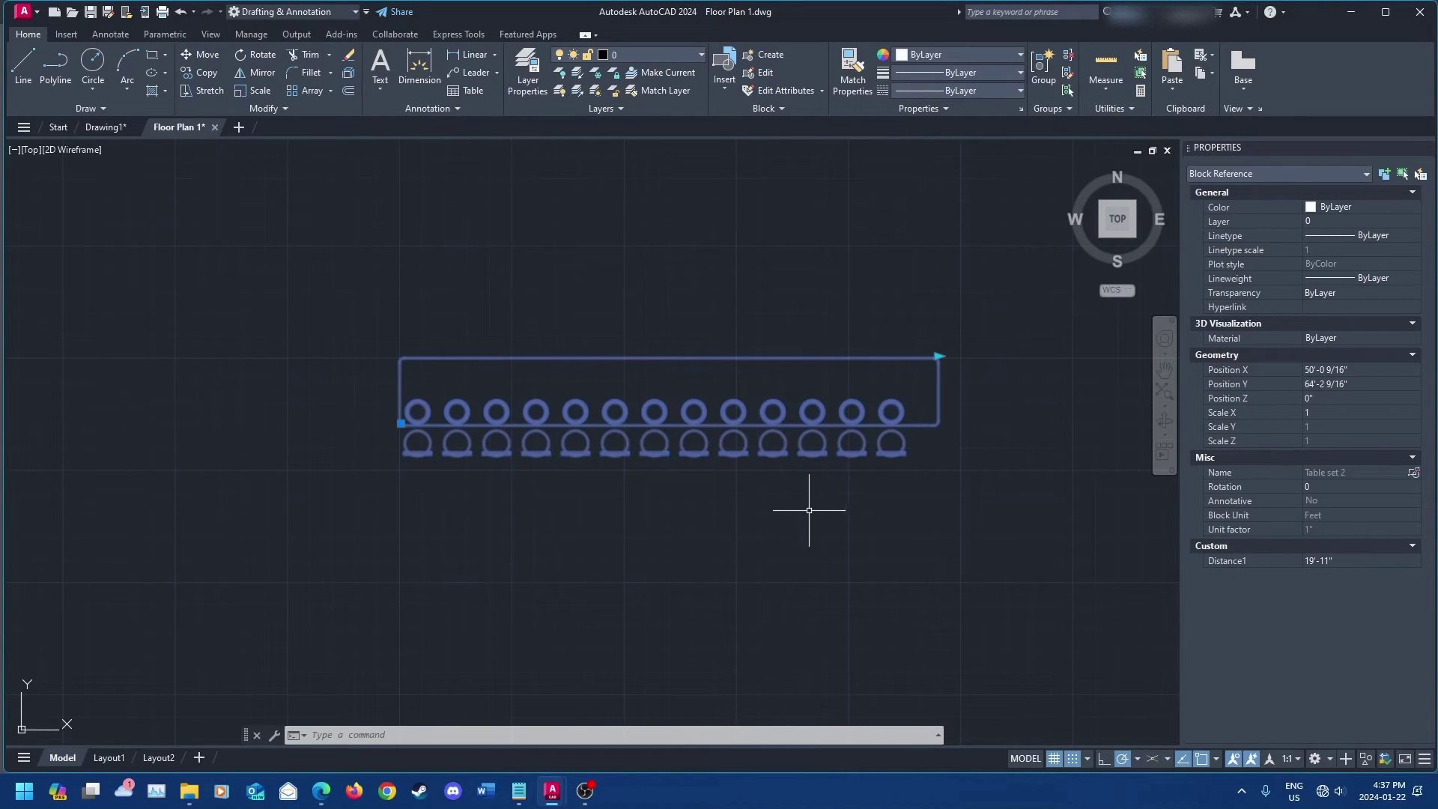
# Step: Shorten the placed table set to a Distance1 of 4'-5" and clear the selection
pyautogui.click(938, 357)
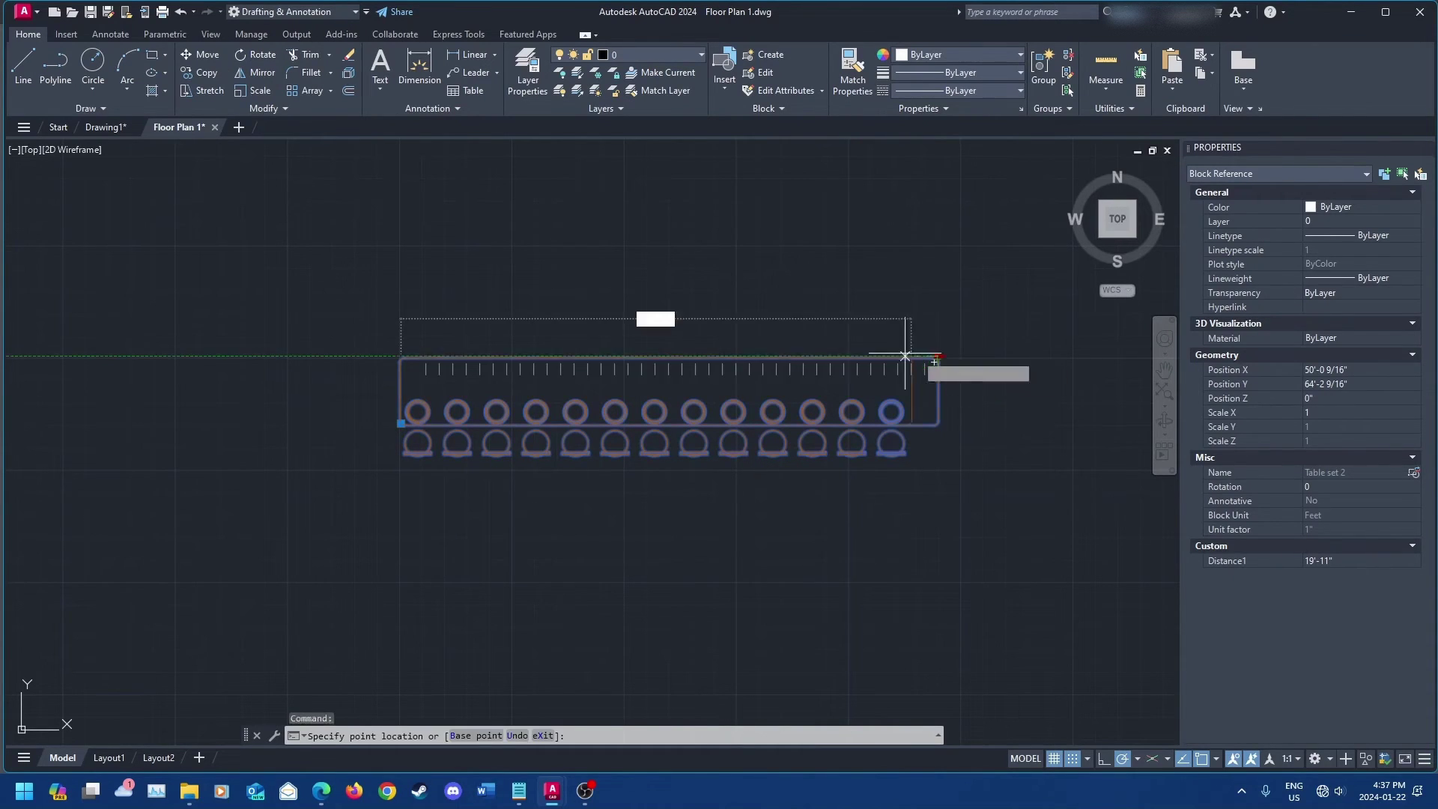
pyautogui.click(514, 360)
pyautogui.moveTo(514, 311); pyautogui.dragTo(756, 380, button='middle')
pyautogui.scroll(2, 659, 367)
pyautogui.press('Escape')
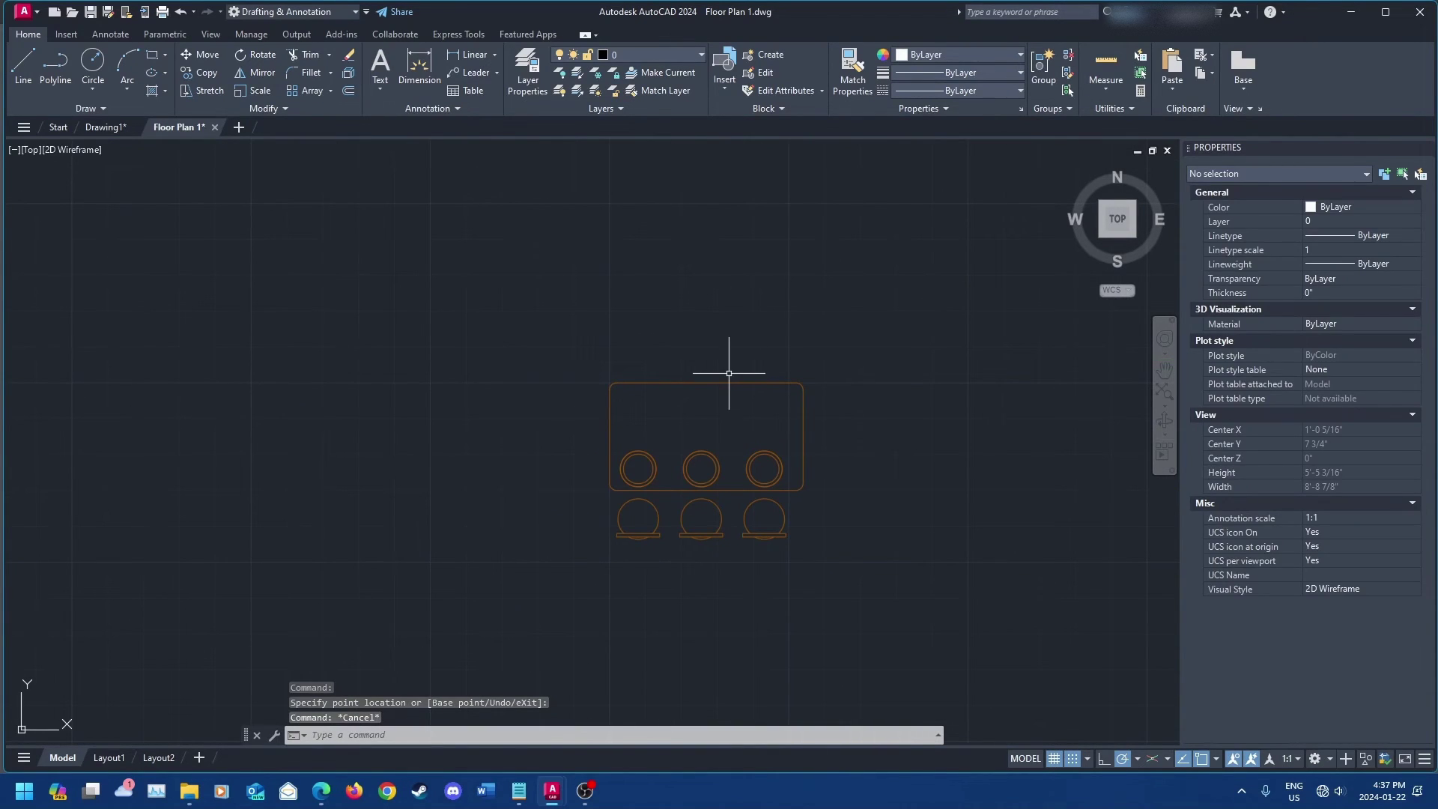
# Step: Open the Table set 2 block definition in the Block Editor
pyautogui.write('bedit')
pyautogui.press('Return')
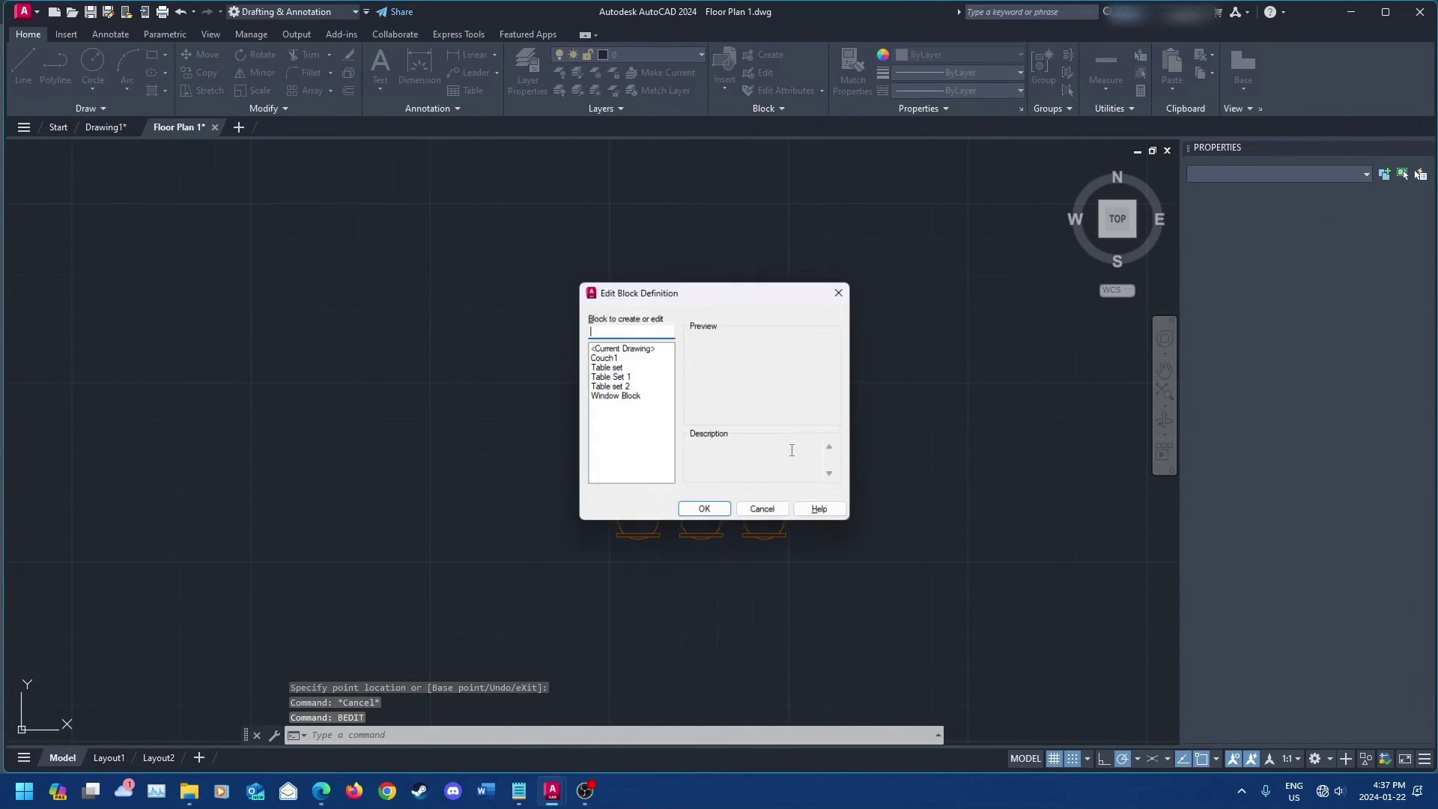
pyautogui.click(648, 387)
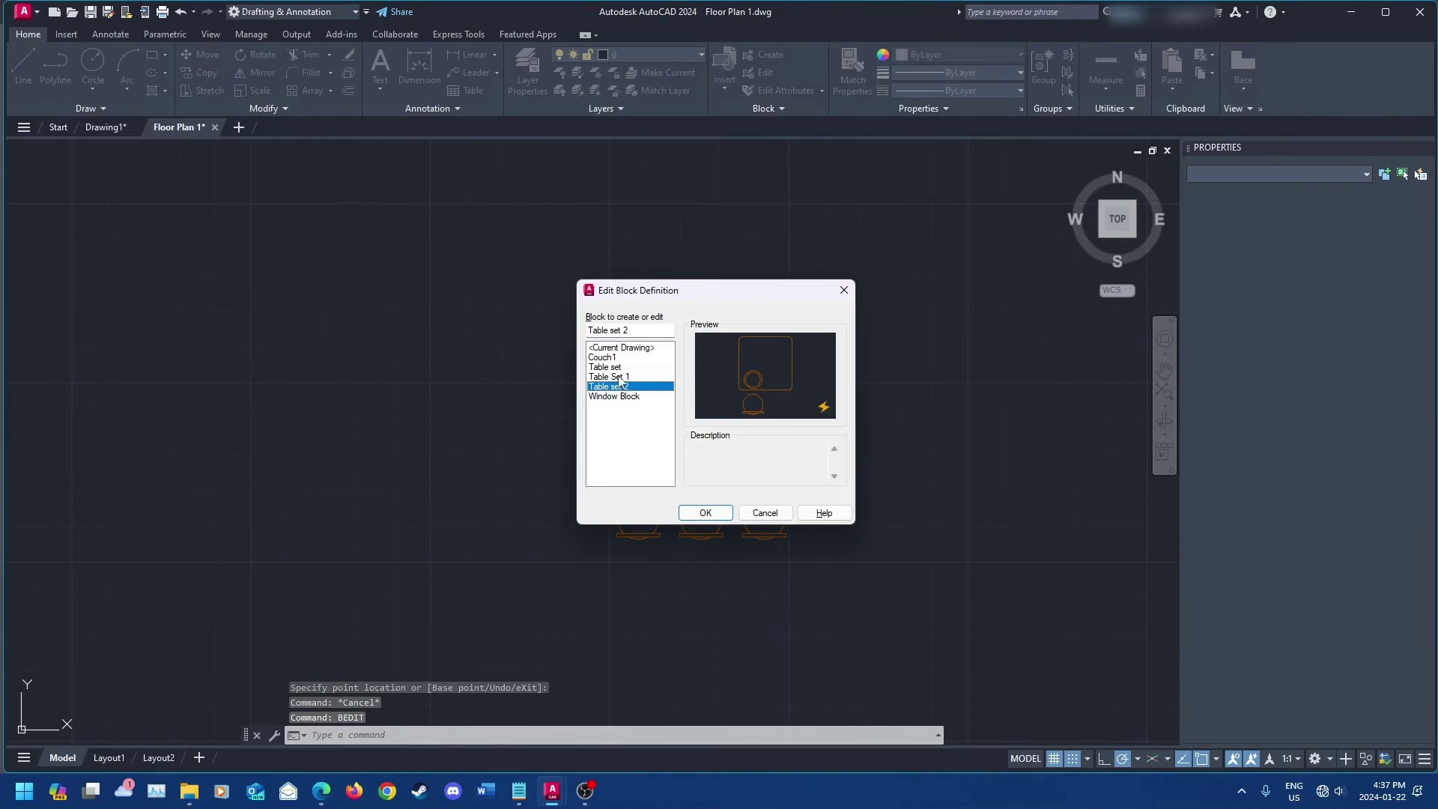
pyautogui.click(706, 512)
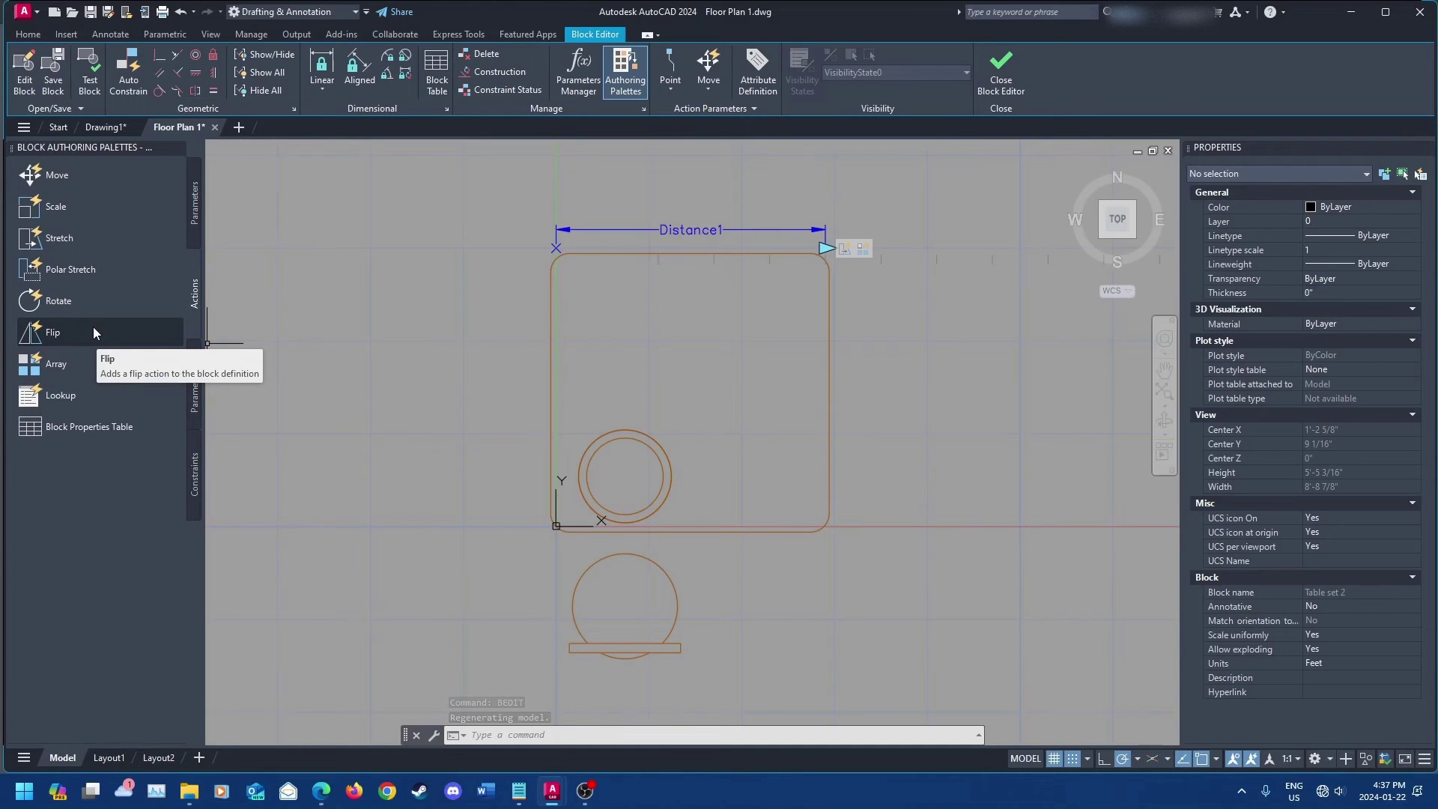
# Step: Add a Rotation parameter based at the table's lower-left corner, with its radius set straight up and a 90° default angle
pyautogui.click(194, 211)
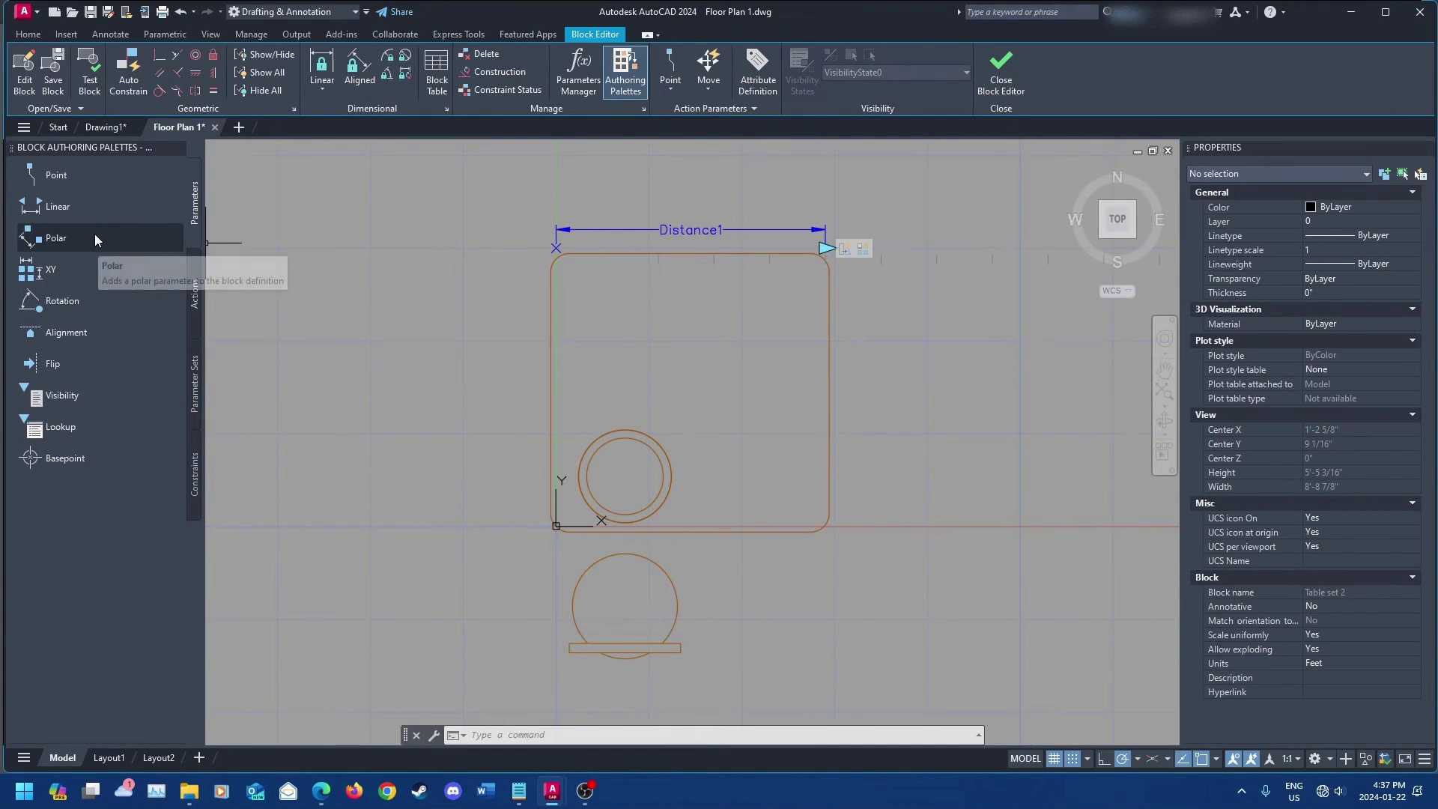
pyautogui.click(109, 298)
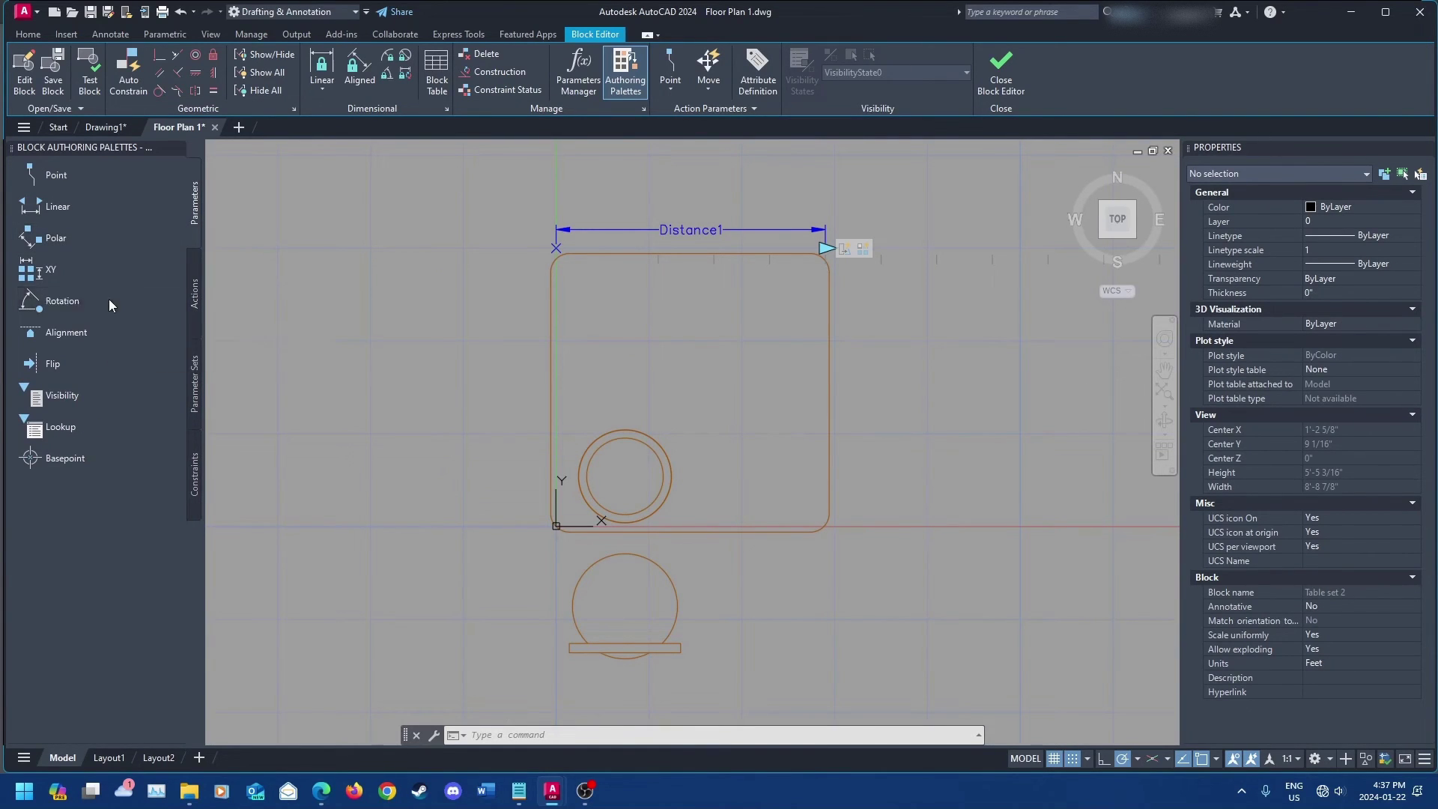
pyautogui.click(555, 524)
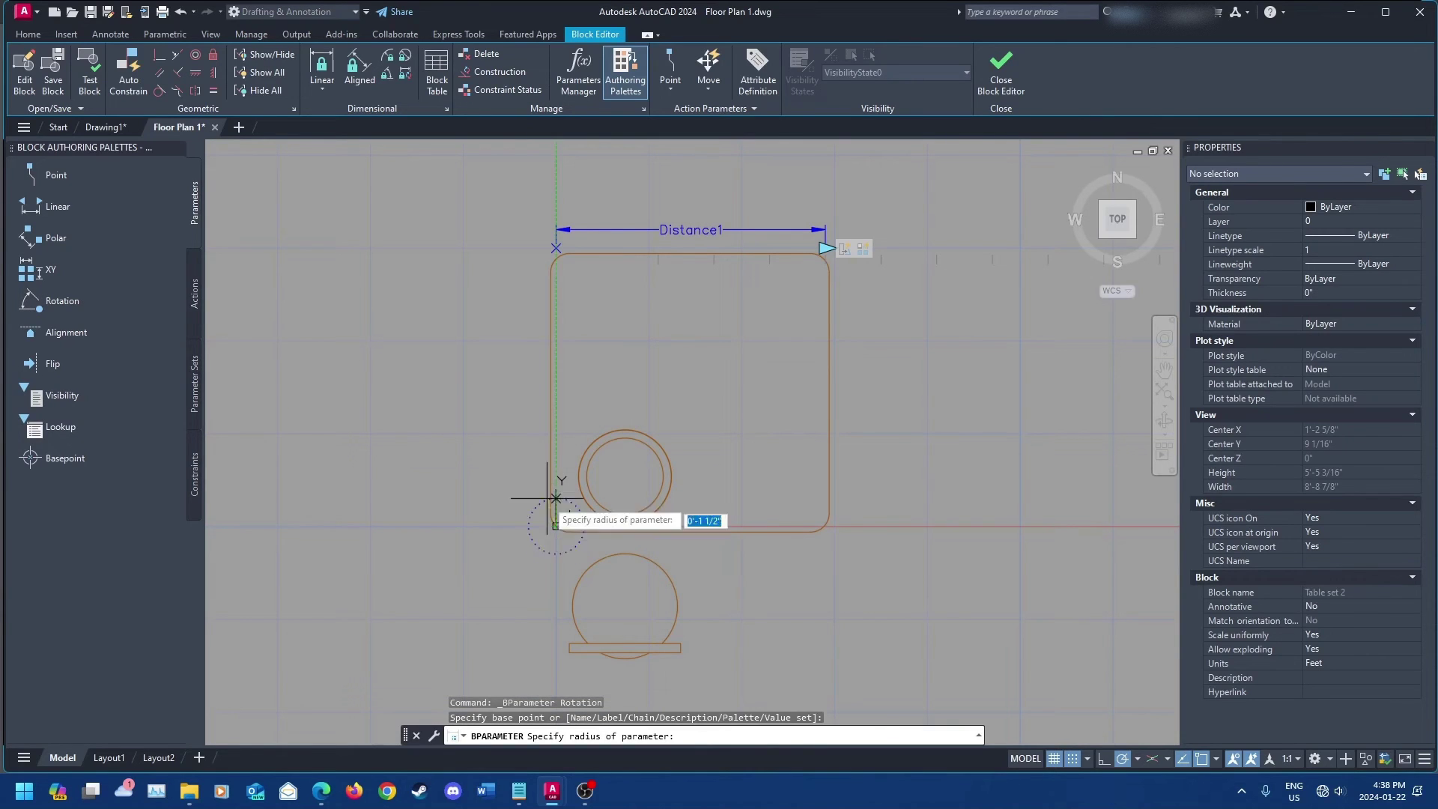
pyautogui.click(556, 351)
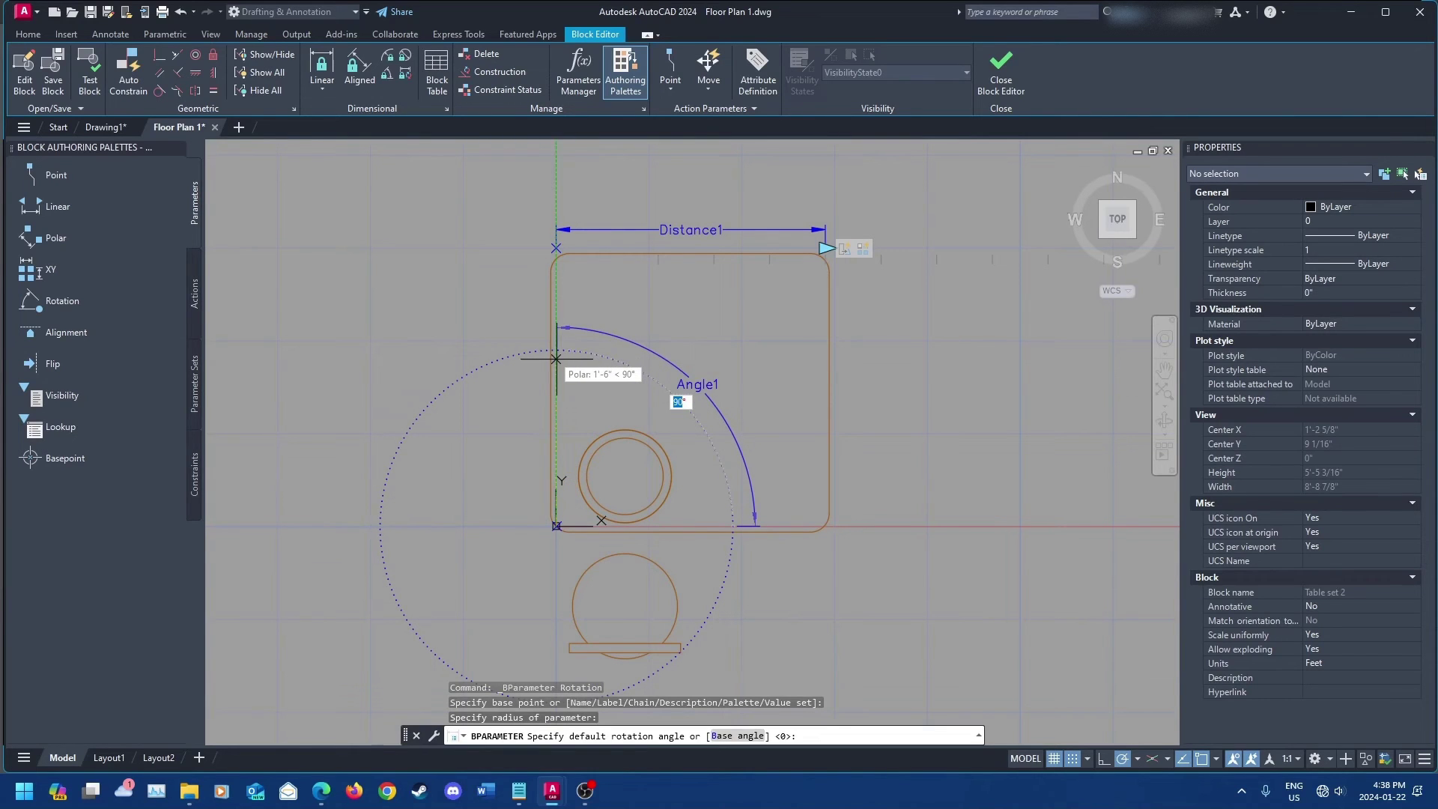
pyautogui.click(556, 350)
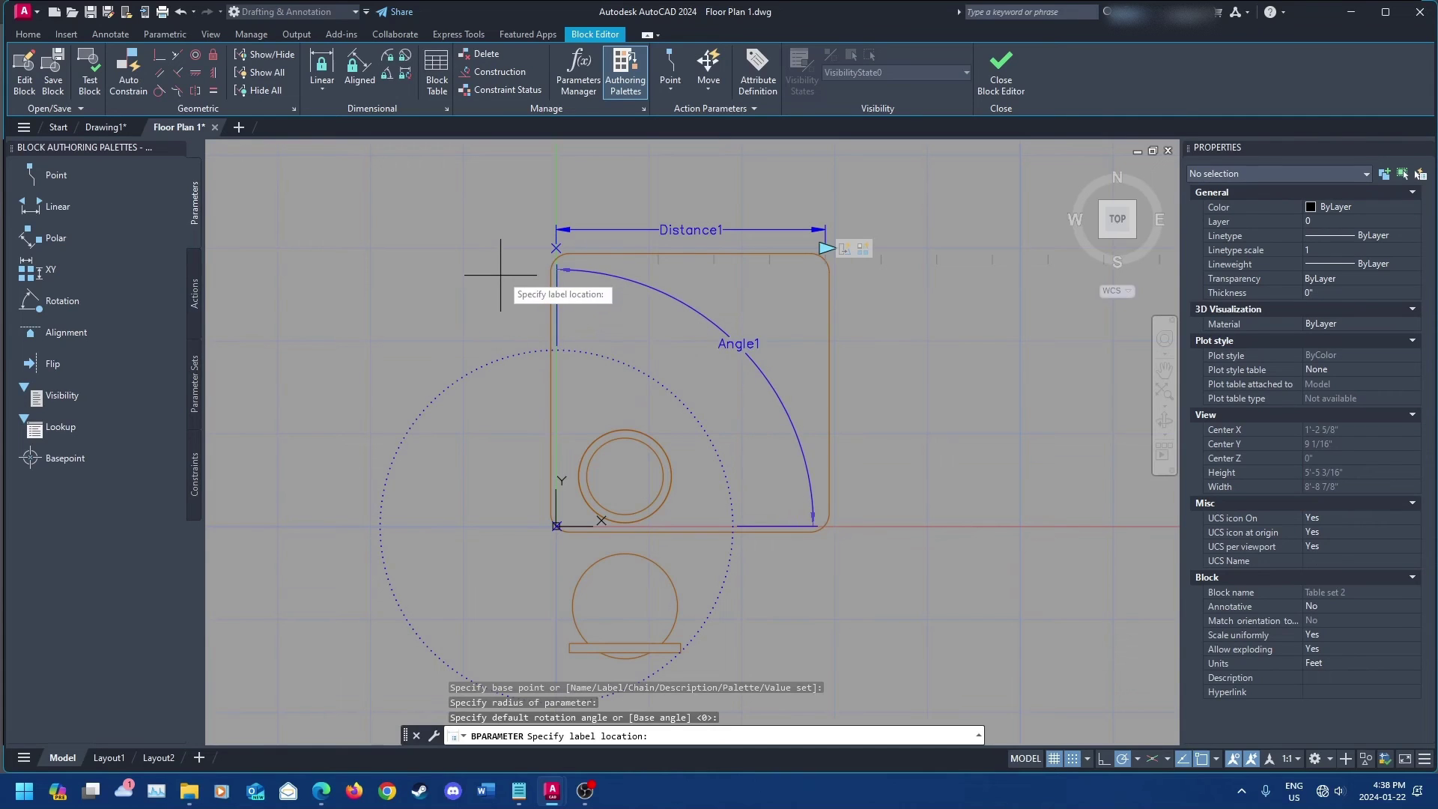
pyautogui.click(463, 373)
pyautogui.moveTo(408, 357); pyautogui.dragTo(478, 350, button='middle')
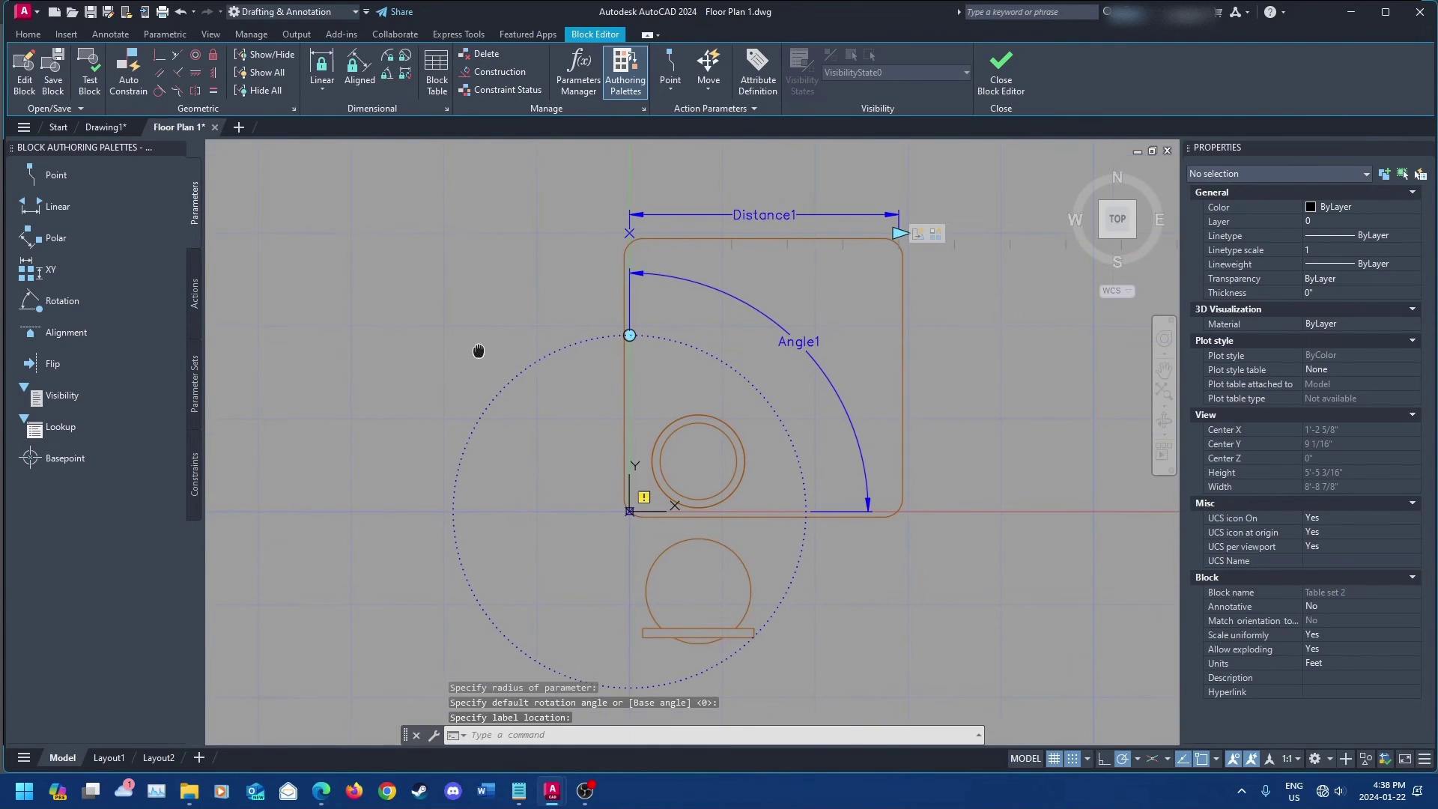
# Step: Attach a Rotate action for the whole table set to the Angle1 parameter, and save the block while leaving the Block Editor
pyautogui.click(192, 295)
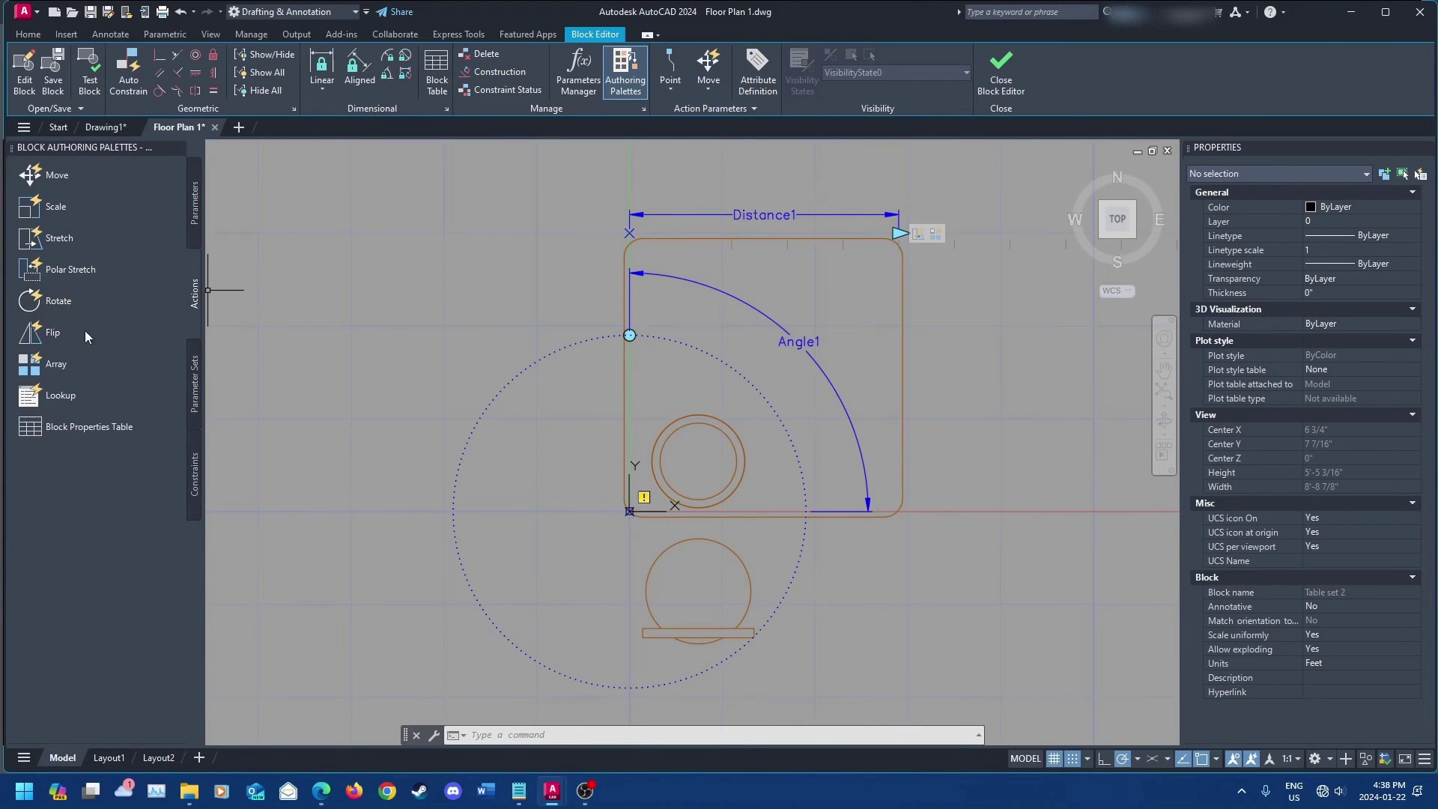
pyautogui.click(66, 301)
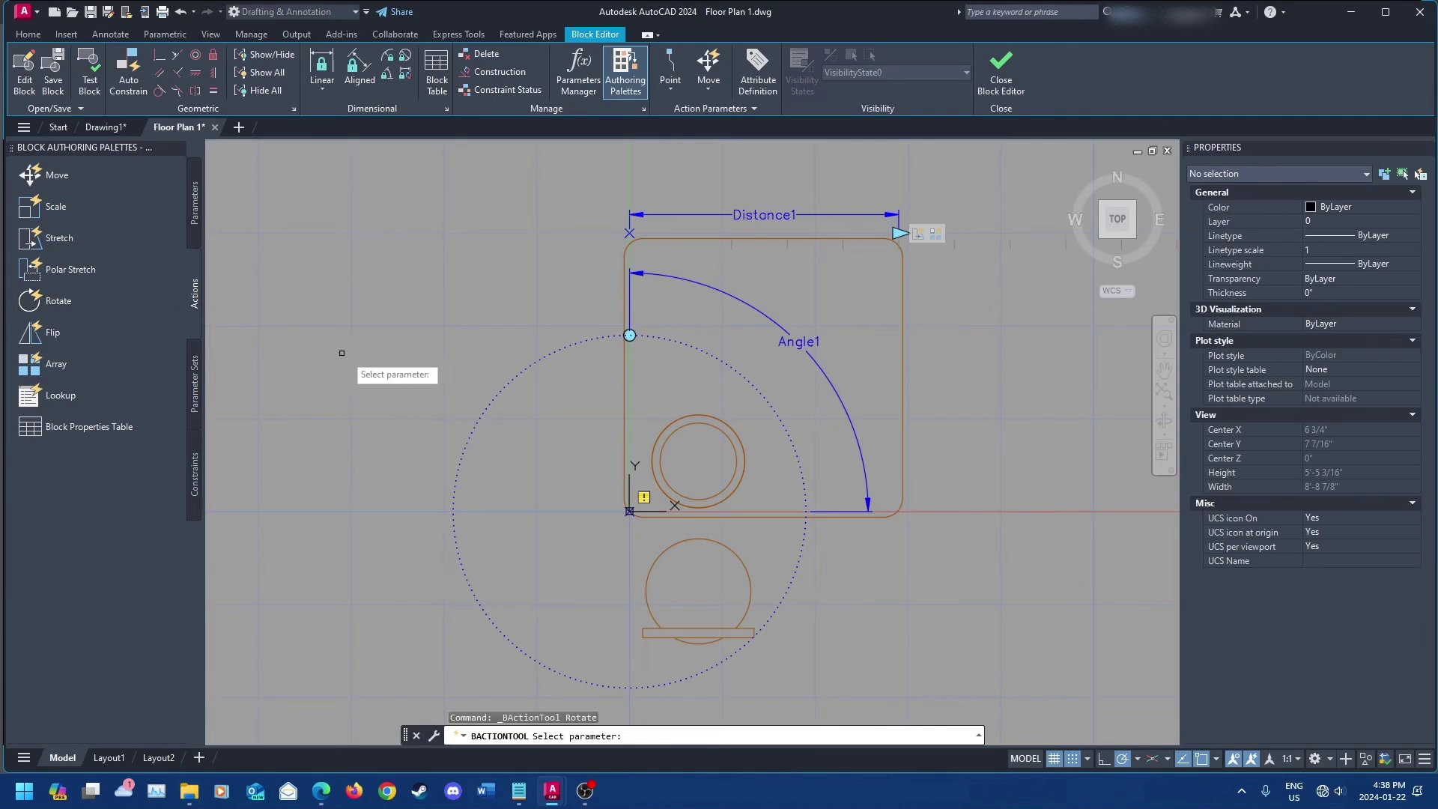
pyautogui.click(804, 343)
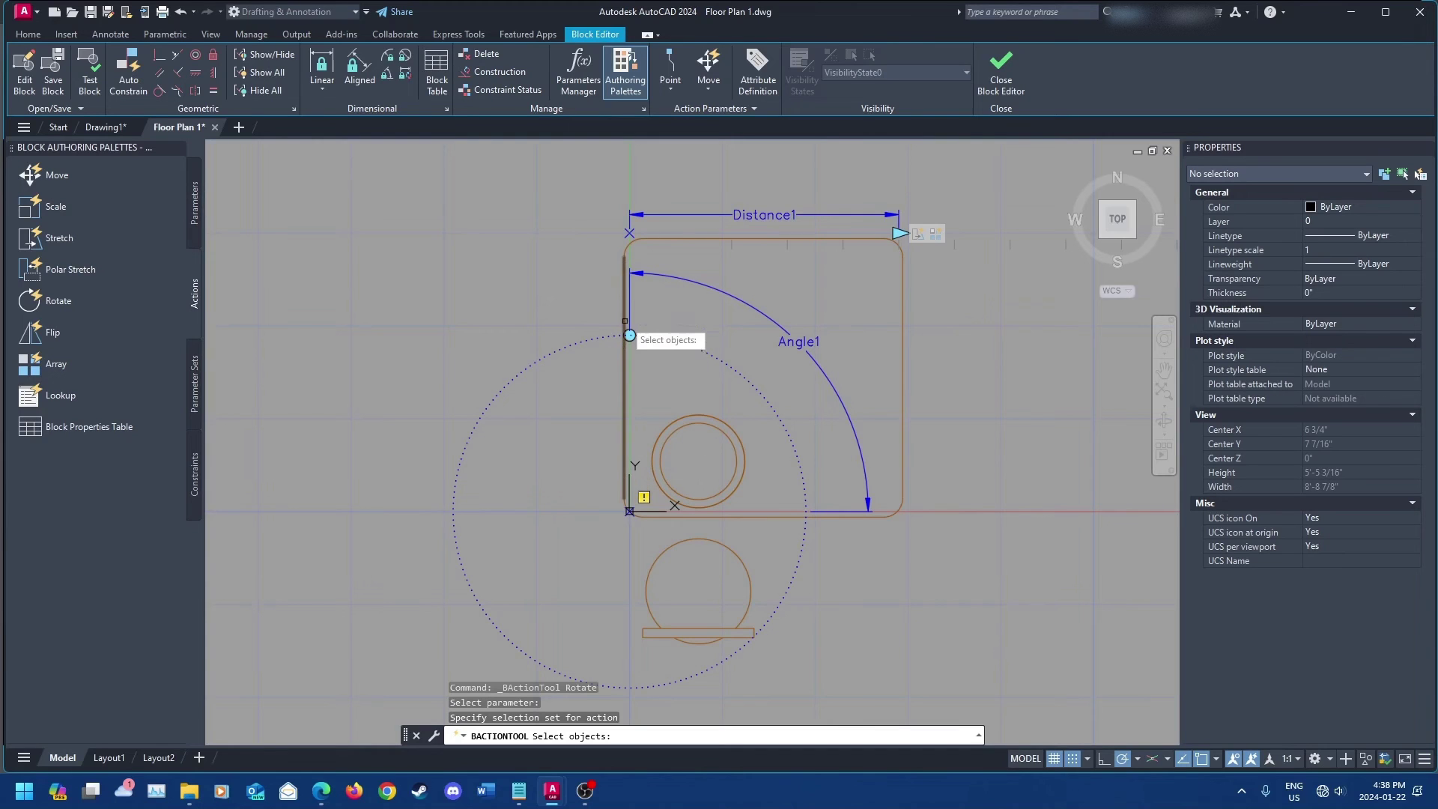
pyautogui.click(927, 185)
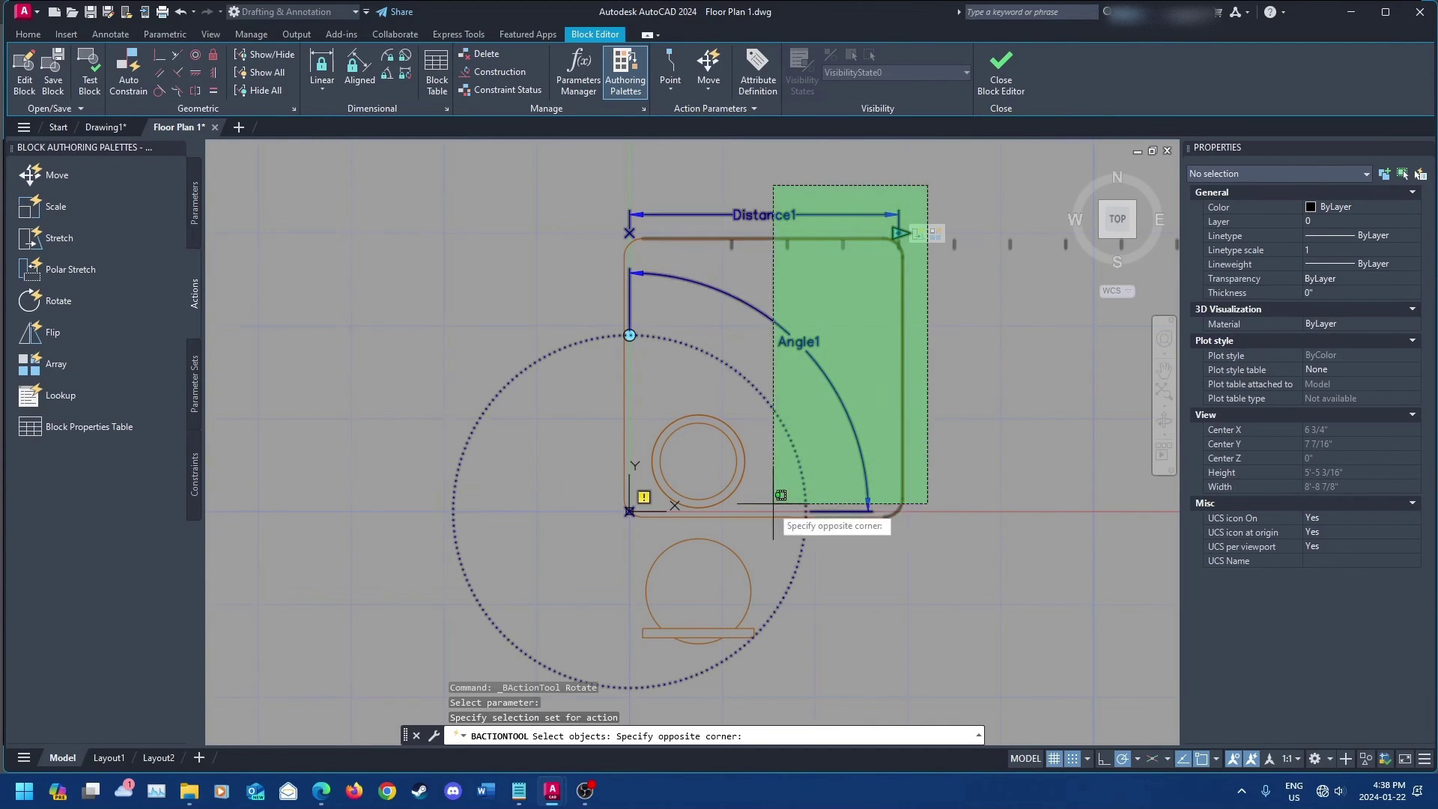
pyautogui.click(613, 663)
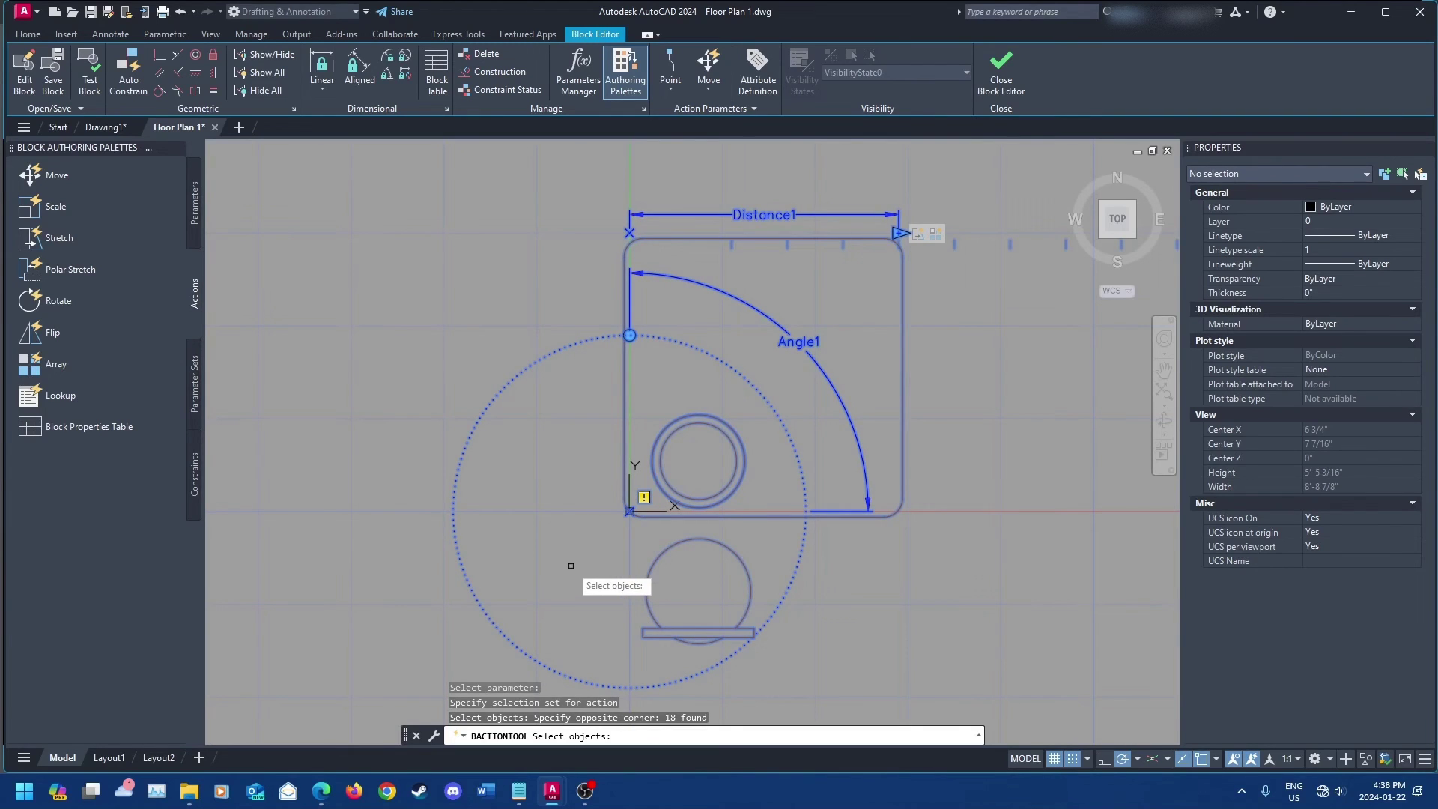
pyautogui.press('Return')
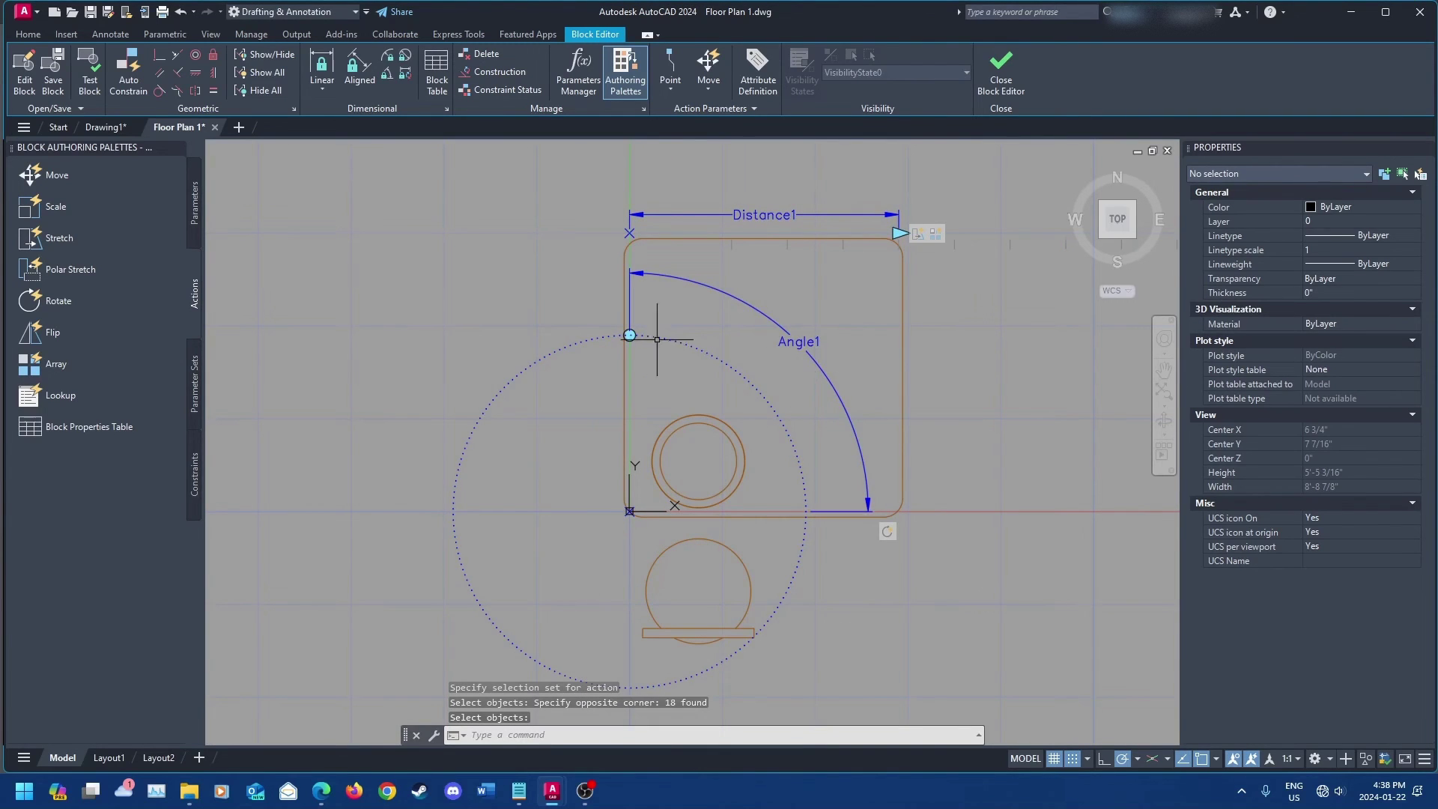
pyautogui.click(1005, 73)
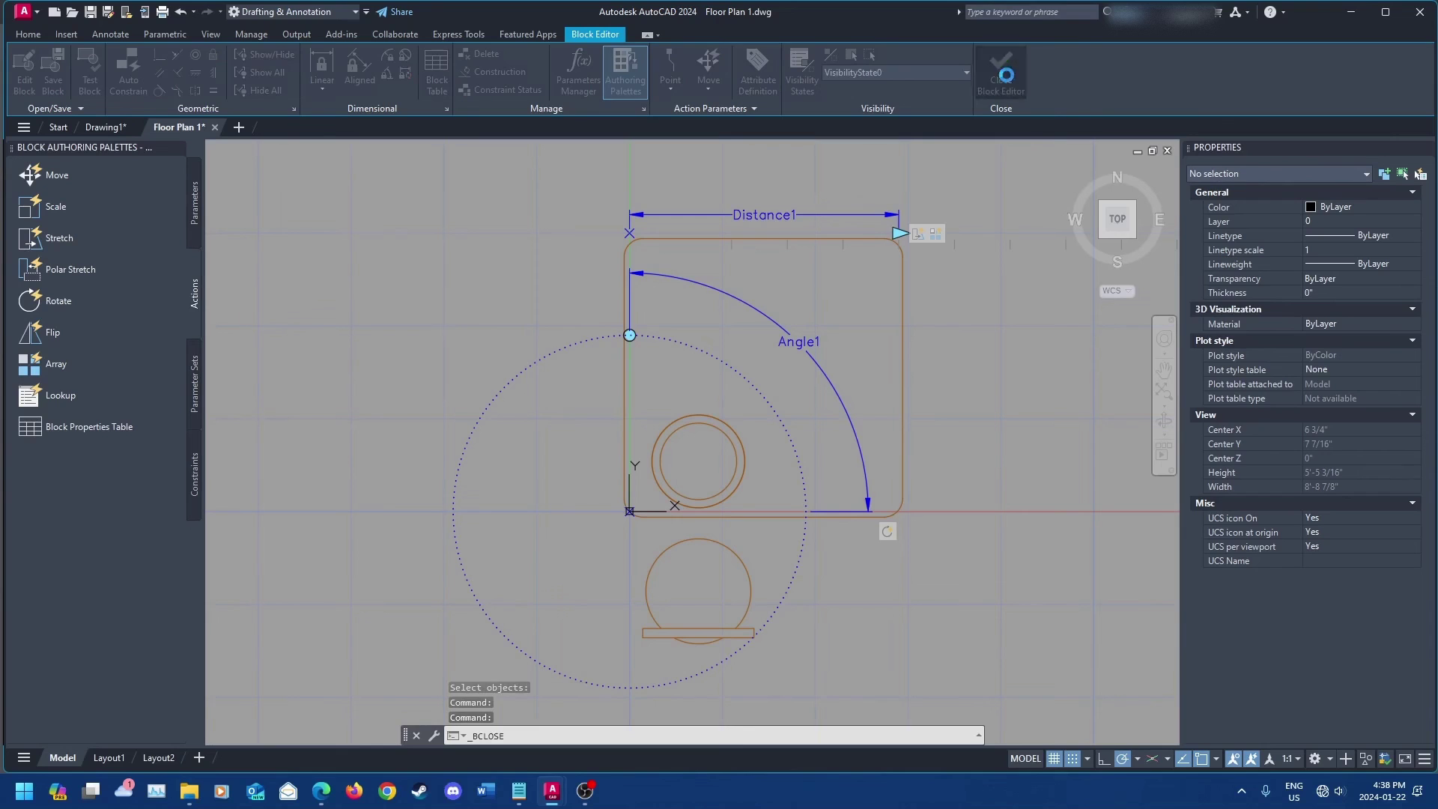
pyautogui.click(752, 378)
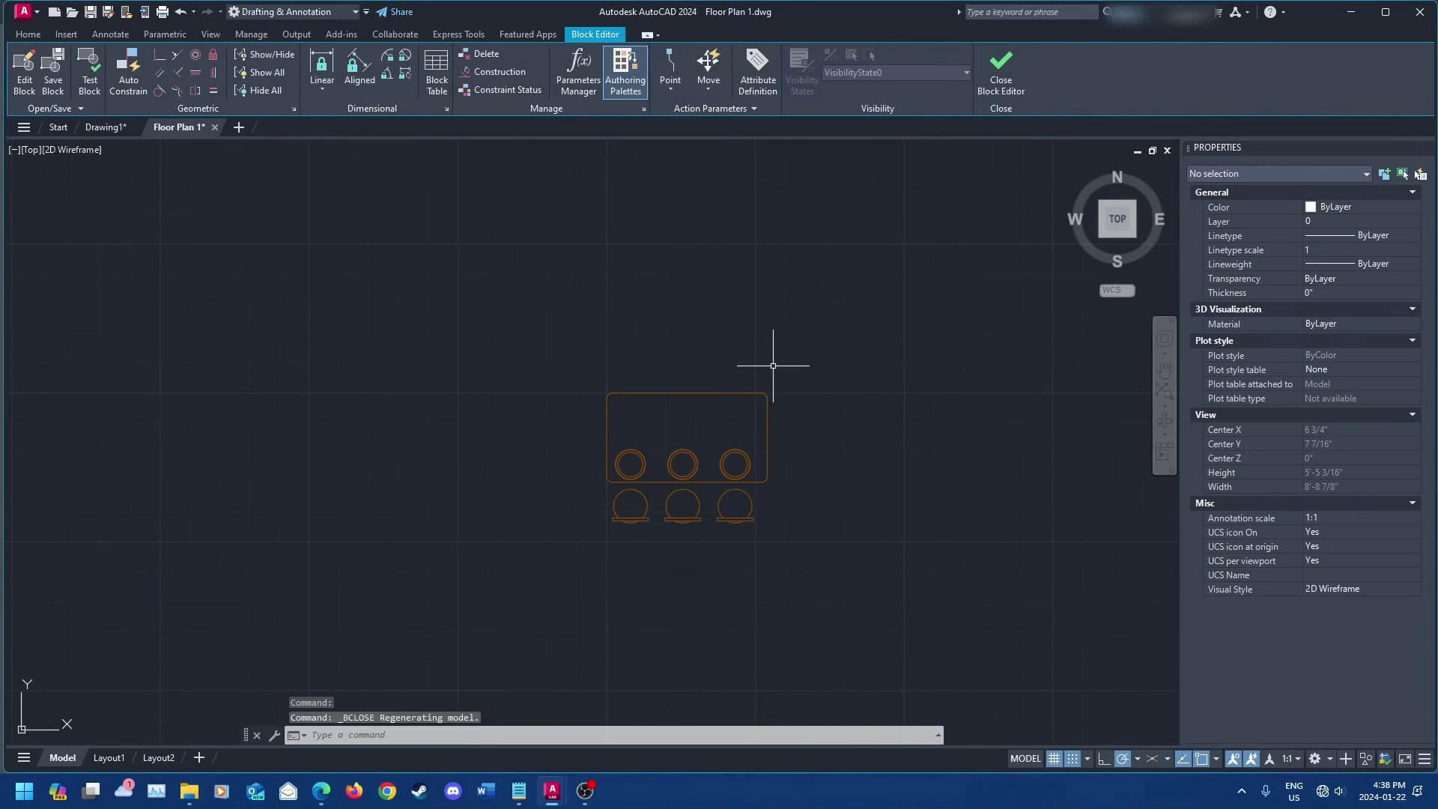
# Step: Rotate the placed table set to an Angle1 of 270° to test the new action
pyautogui.click(640, 390)
pyautogui.click(641, 386)
pyautogui.scroll(3, 647, 397)
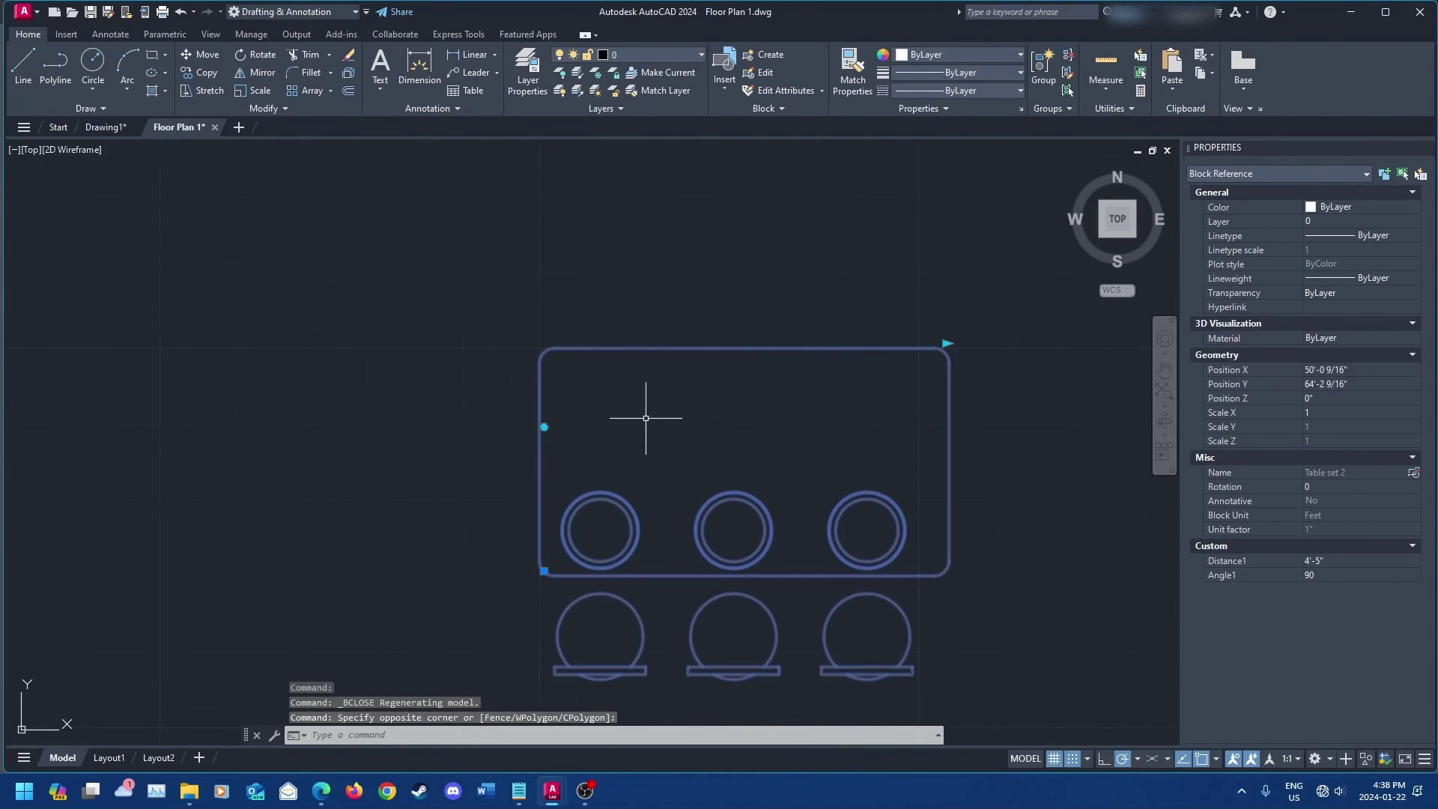
pyautogui.click(544, 424)
pyautogui.scroll(-2, 475, 418)
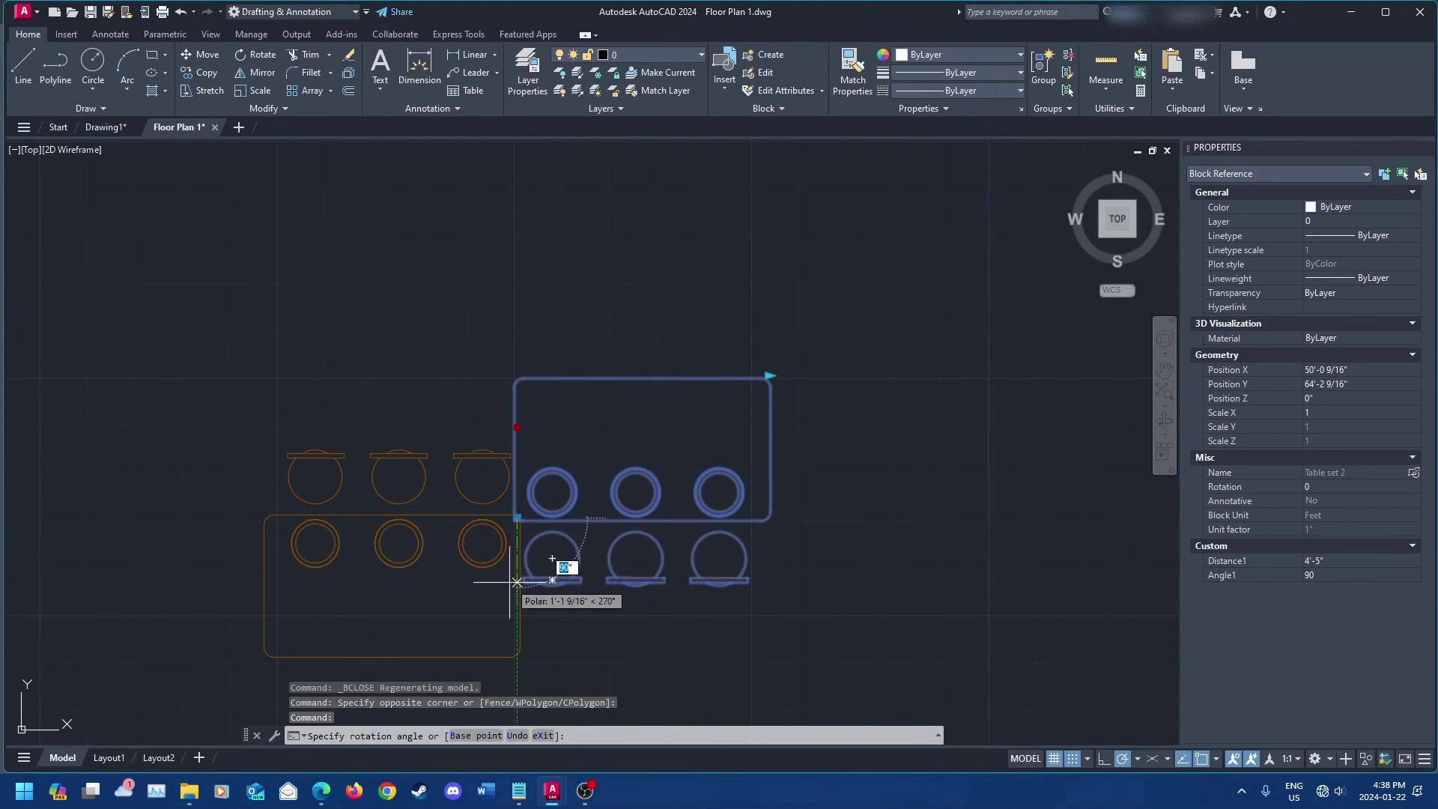
pyautogui.click(540, 581)
pyautogui.moveTo(533, 584); pyautogui.dragTo(634, 475, button='middle')
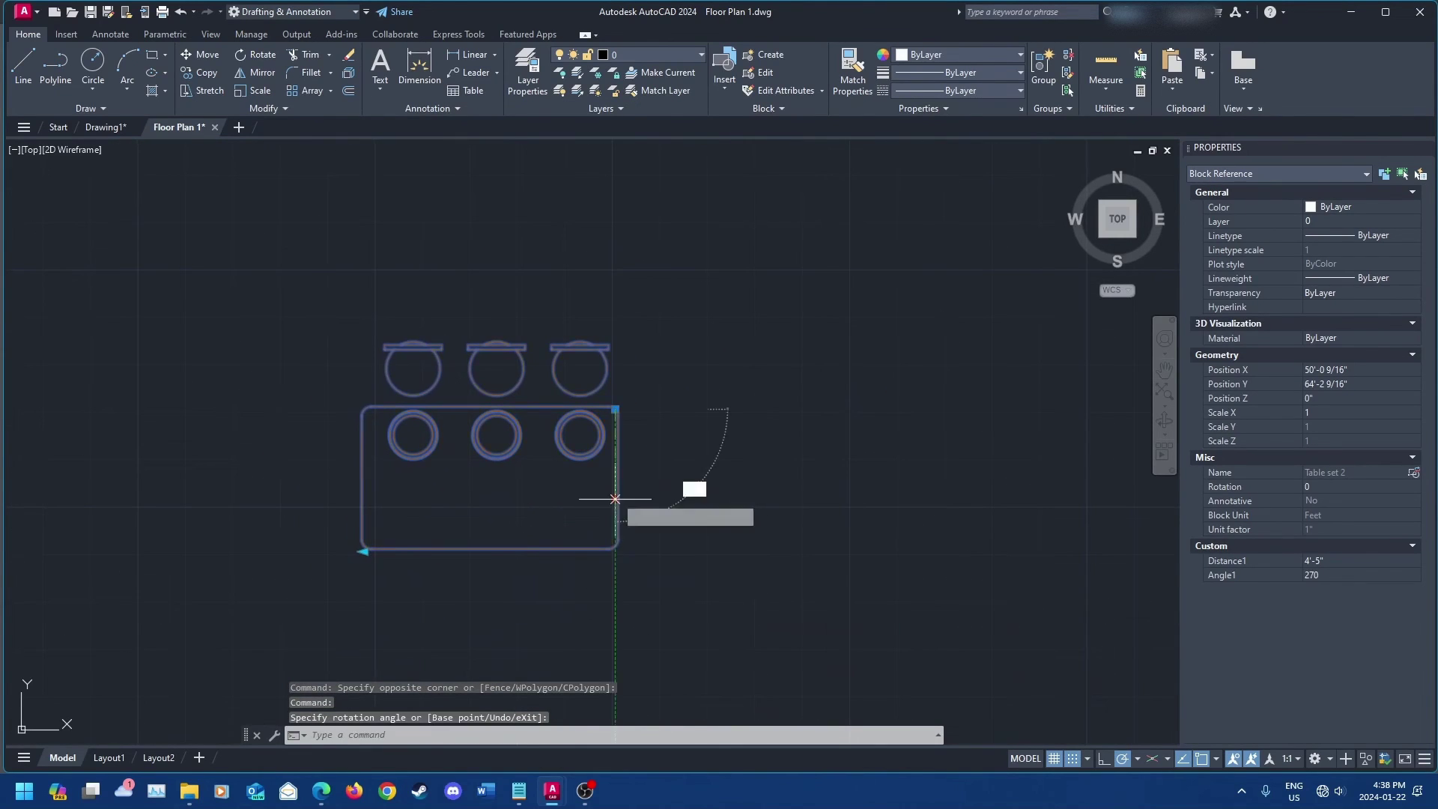
# Step: Turn the placed table set back to an Angle1 of 90° and on to 180°
pyautogui.click(615, 498)
pyautogui.click(615, 312)
pyautogui.moveTo(610, 312); pyautogui.dragTo(581, 379, button='middle')
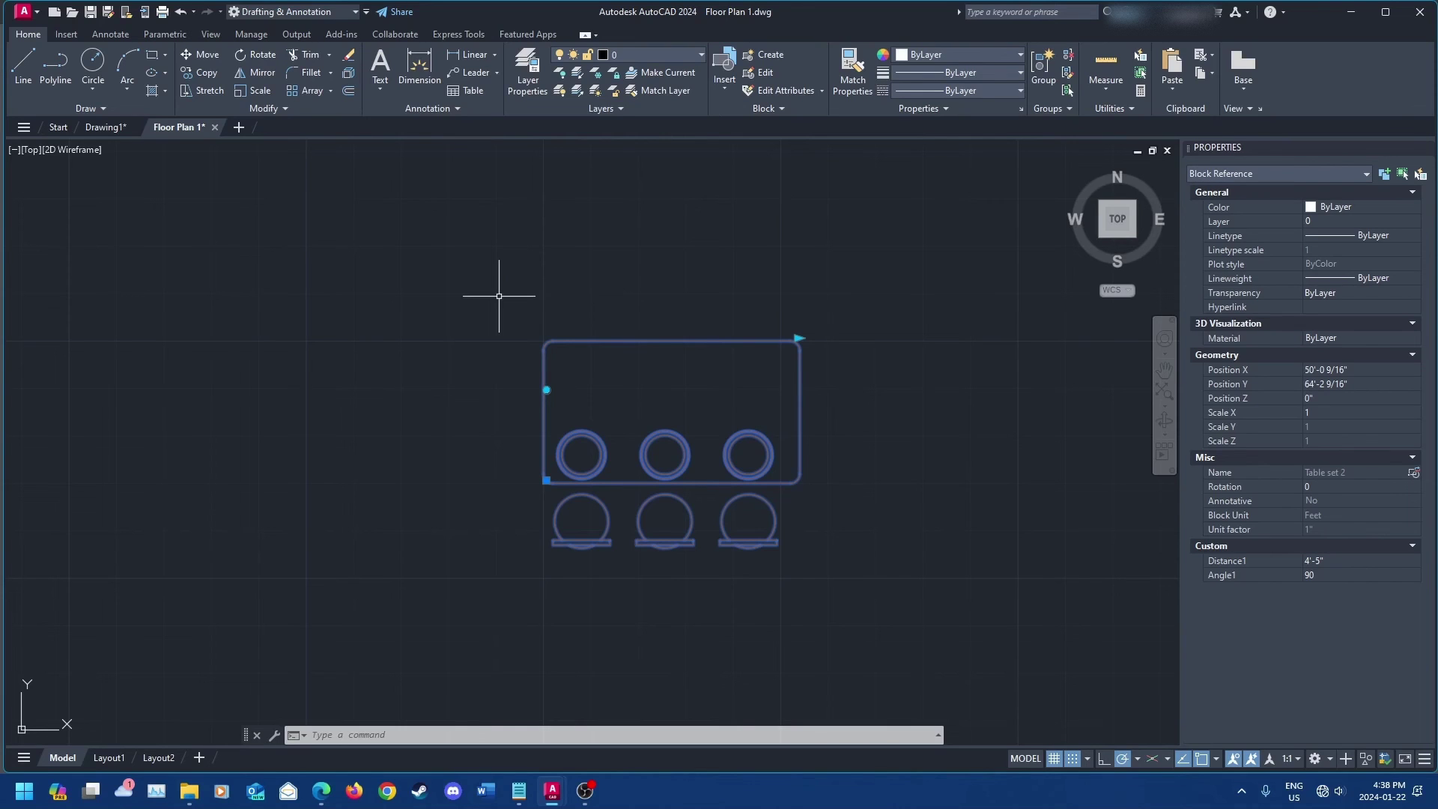
pyautogui.click(547, 390)
pyautogui.click(449, 472)
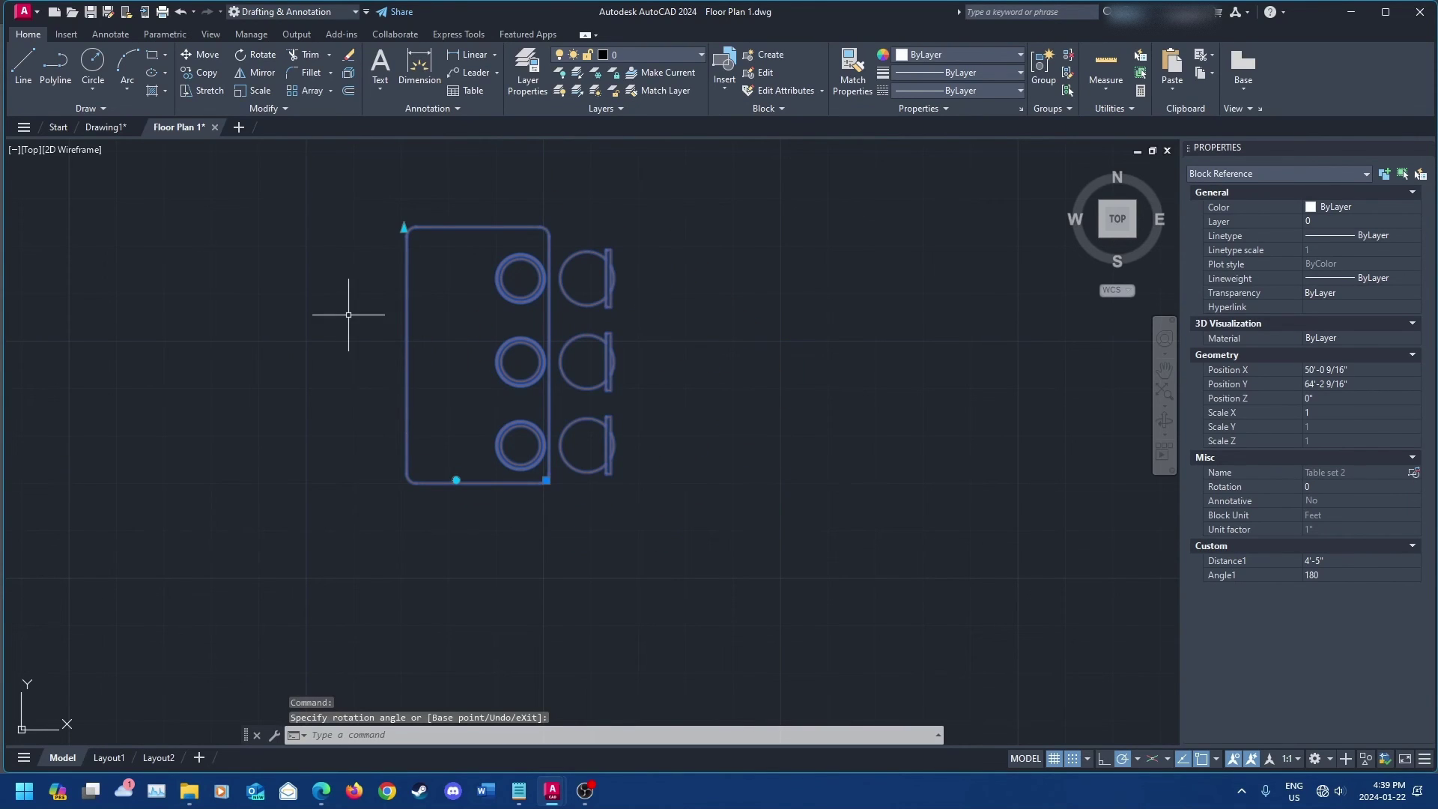
# Step: Reopen the selected table set's block definition in the Block Editor
pyautogui.write('bedit')
pyautogui.press('Return')
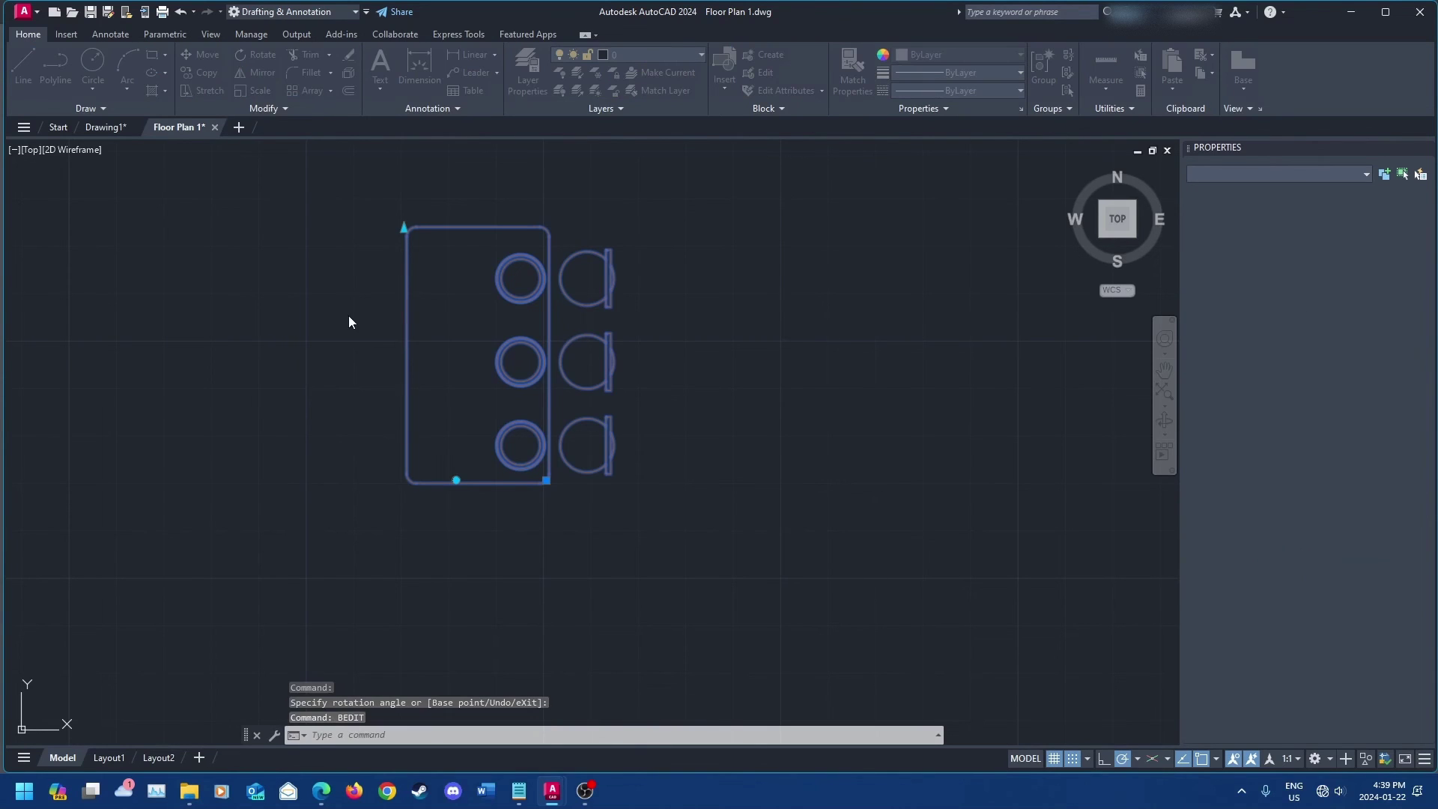
pyautogui.click(705, 512)
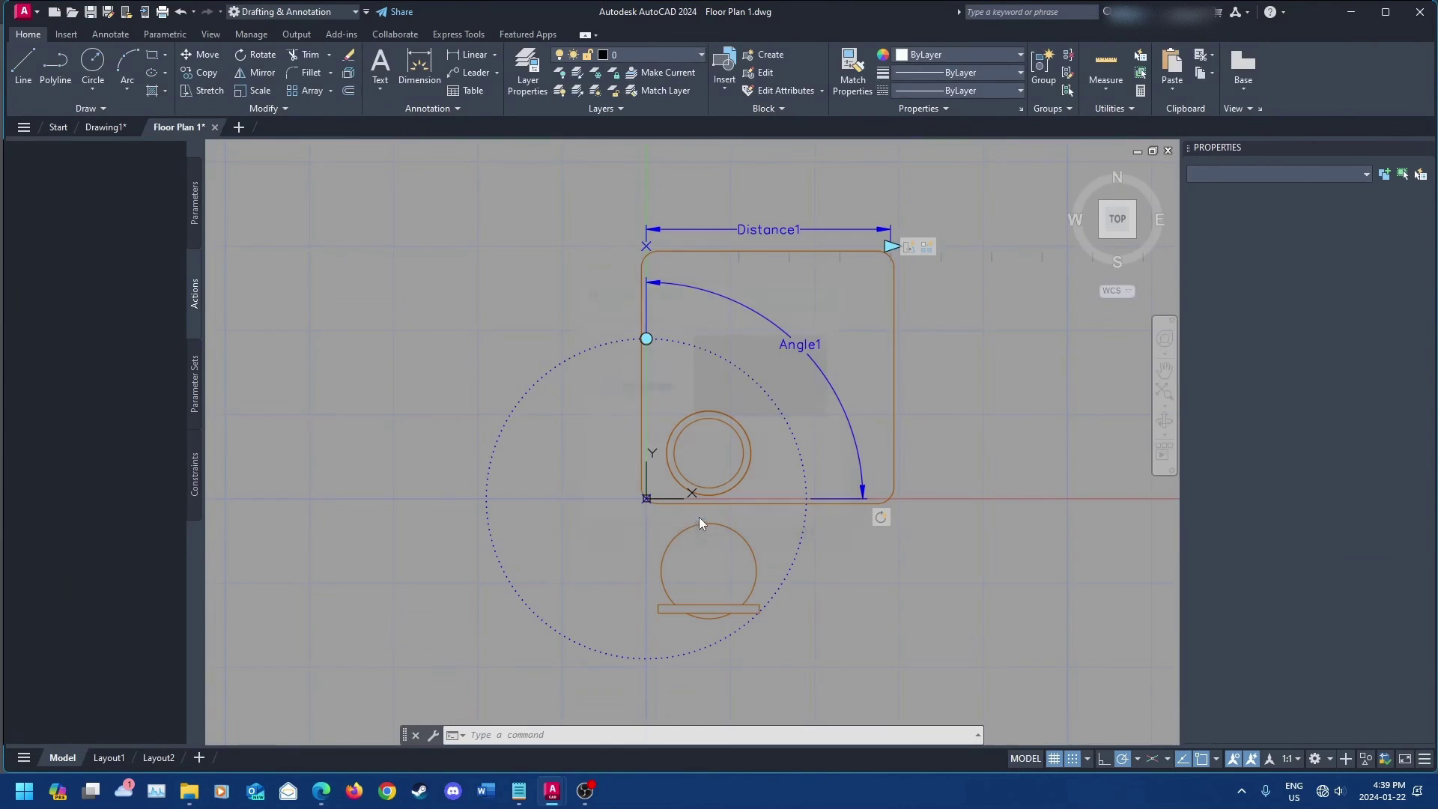